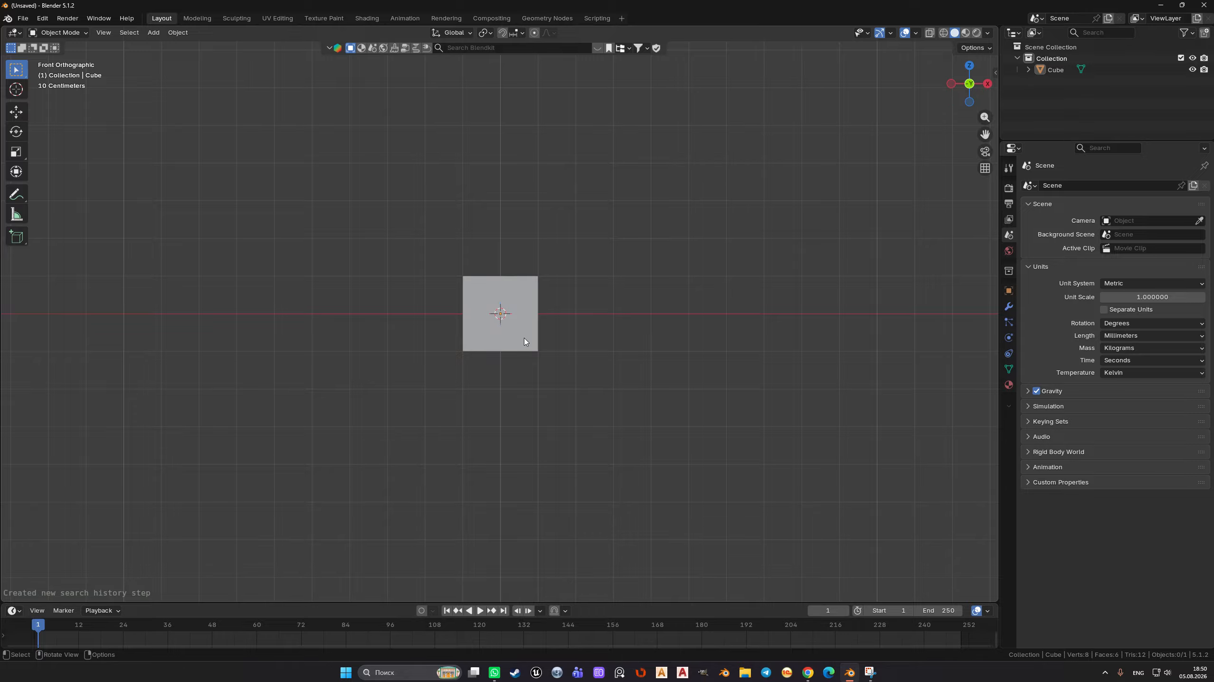
- Scale the cube down uniformly to about 0.6 of its size in the front orthographic view
middle_drag(523, 341, 502, 366)
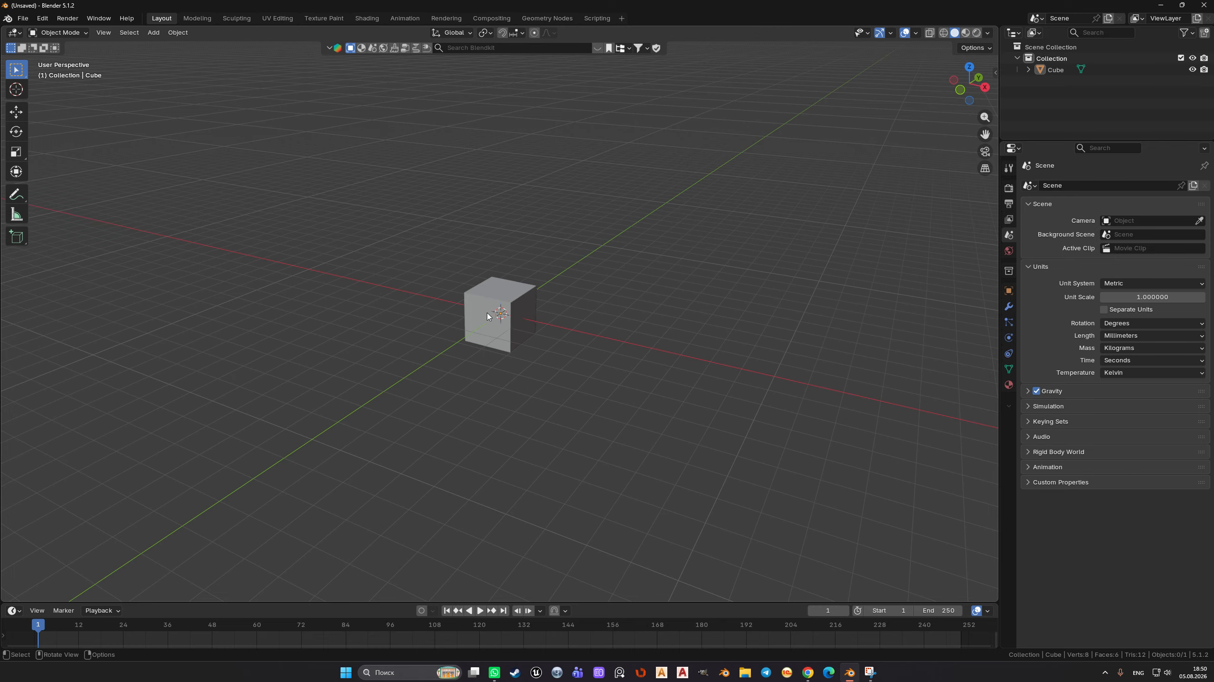
scroll(524, 369, up, 4)
middle_drag(517, 366, 536, 349)
key(KP_1)
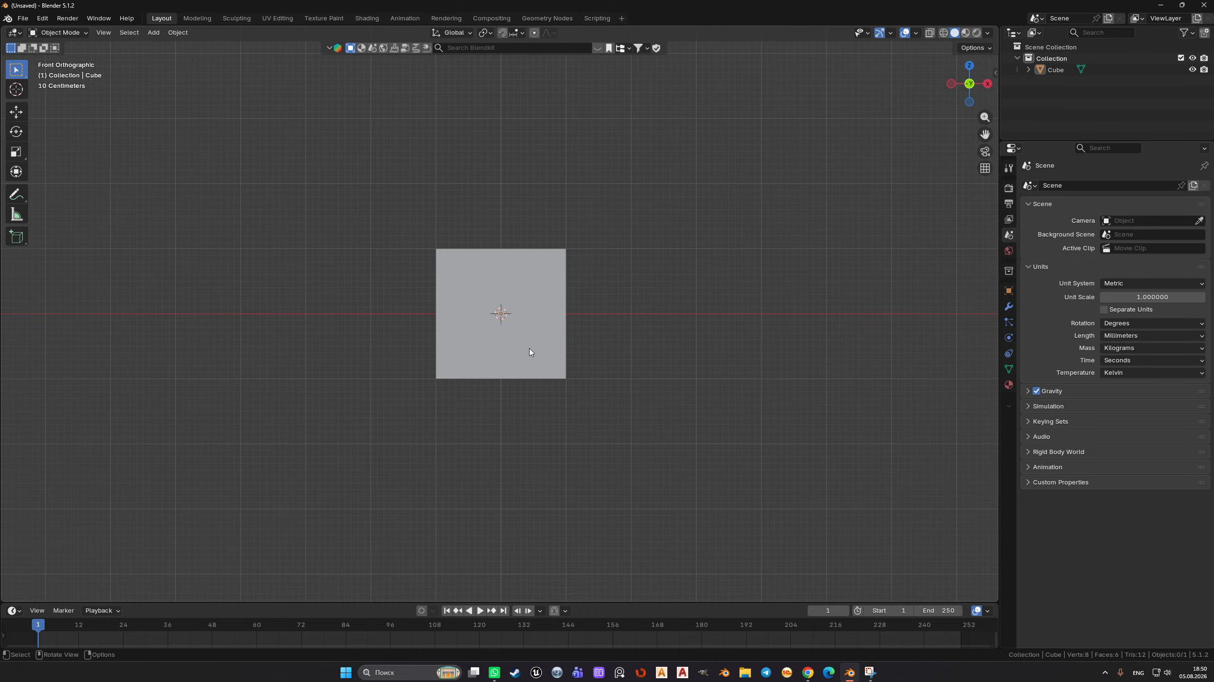
scroll(529, 353, down, 2)
click(524, 347)
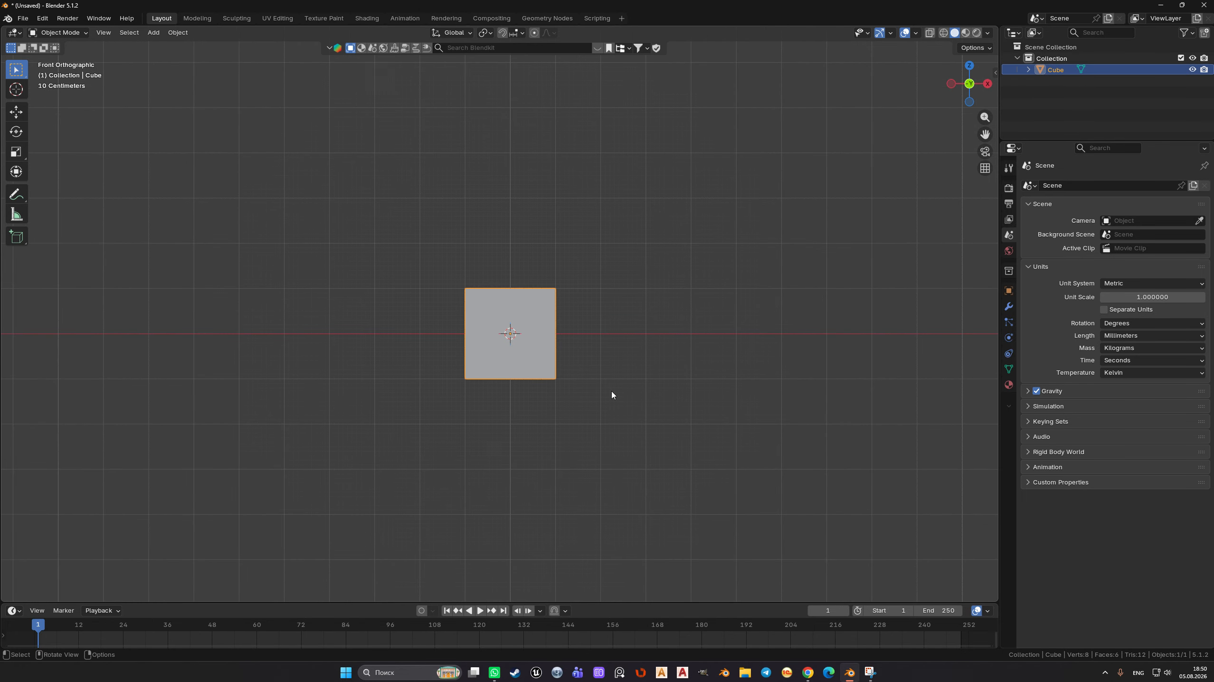
key(s)
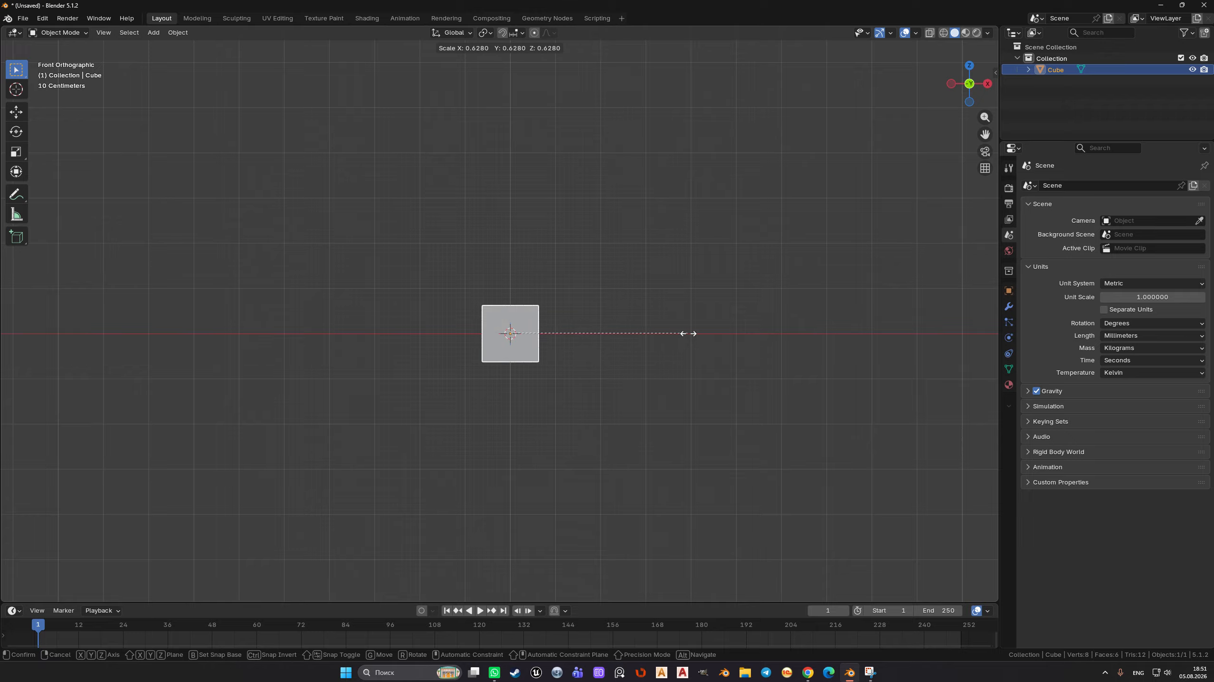
click(676, 338)
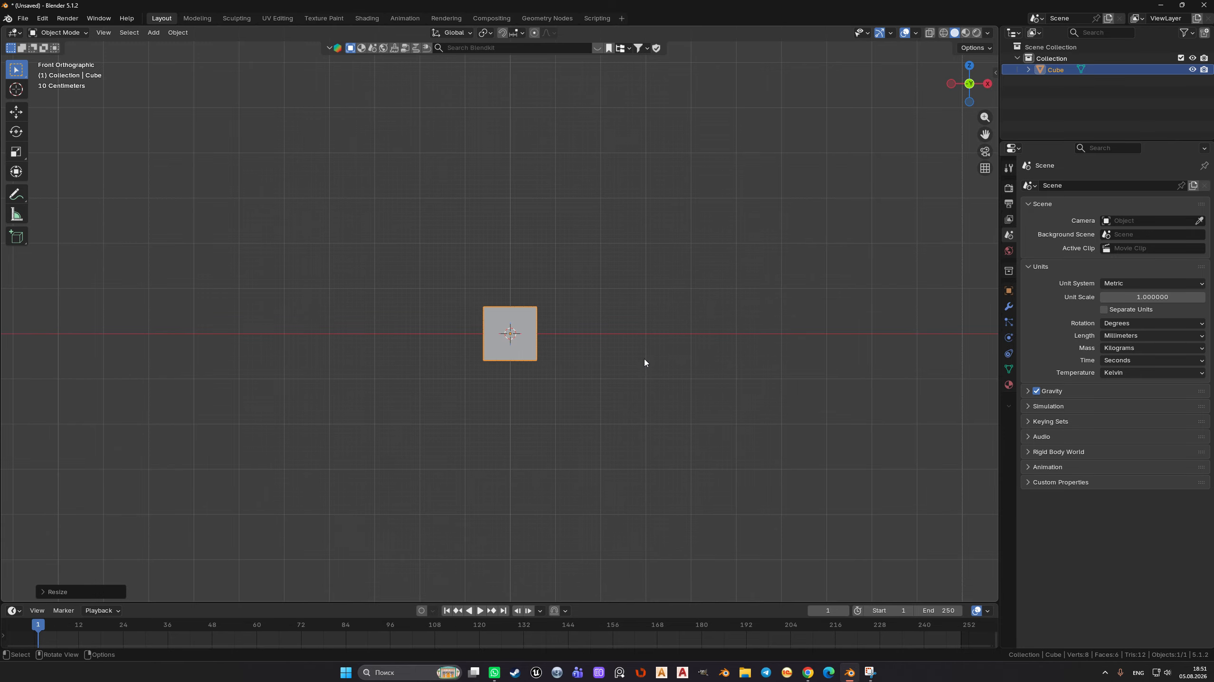
middle_drag(644, 362, 518, 388)
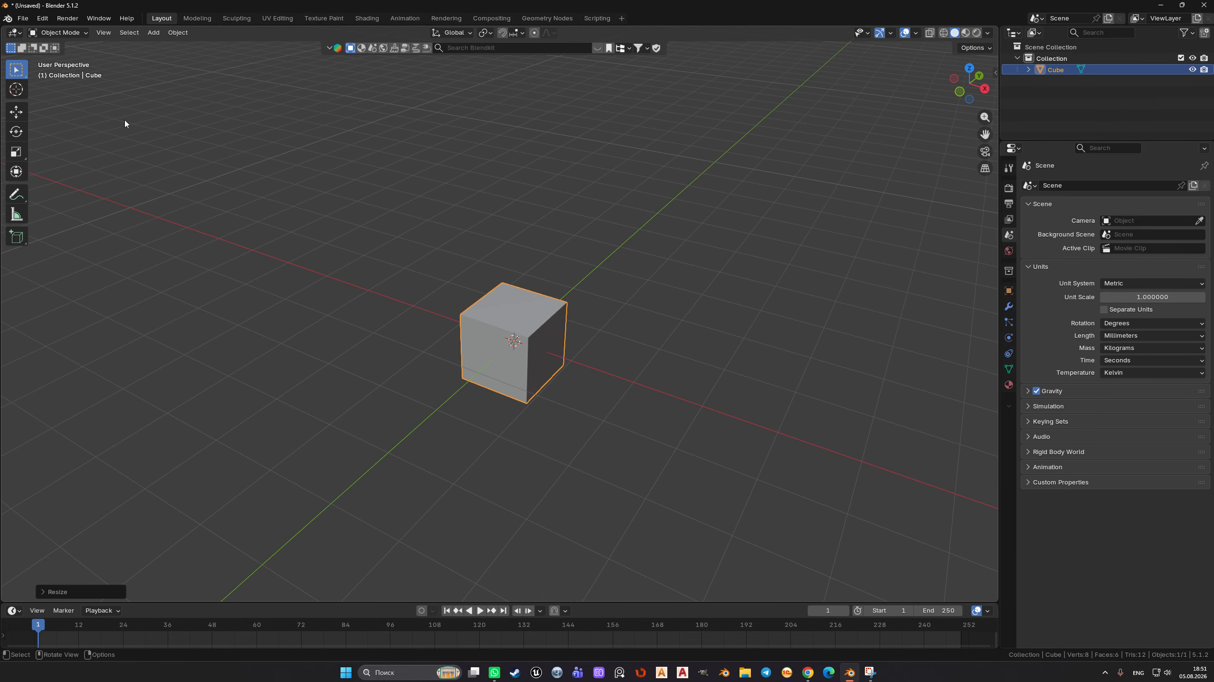
middle_drag(426, 318, 520, 366)
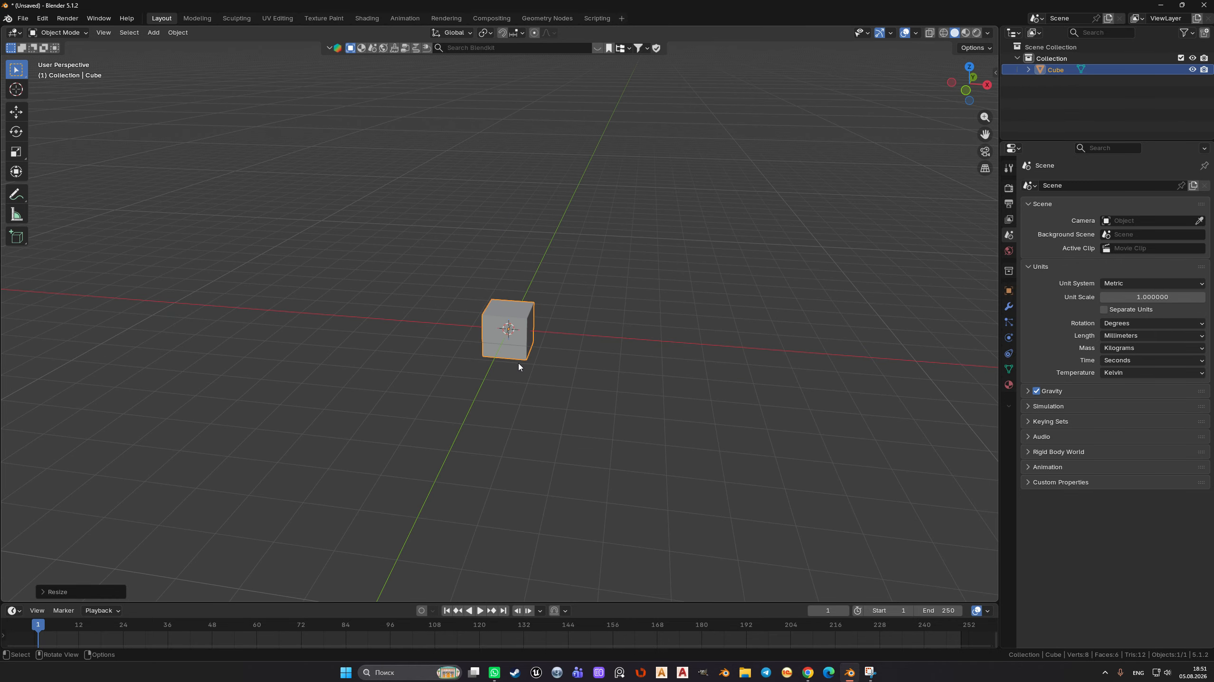
key(shift+a)
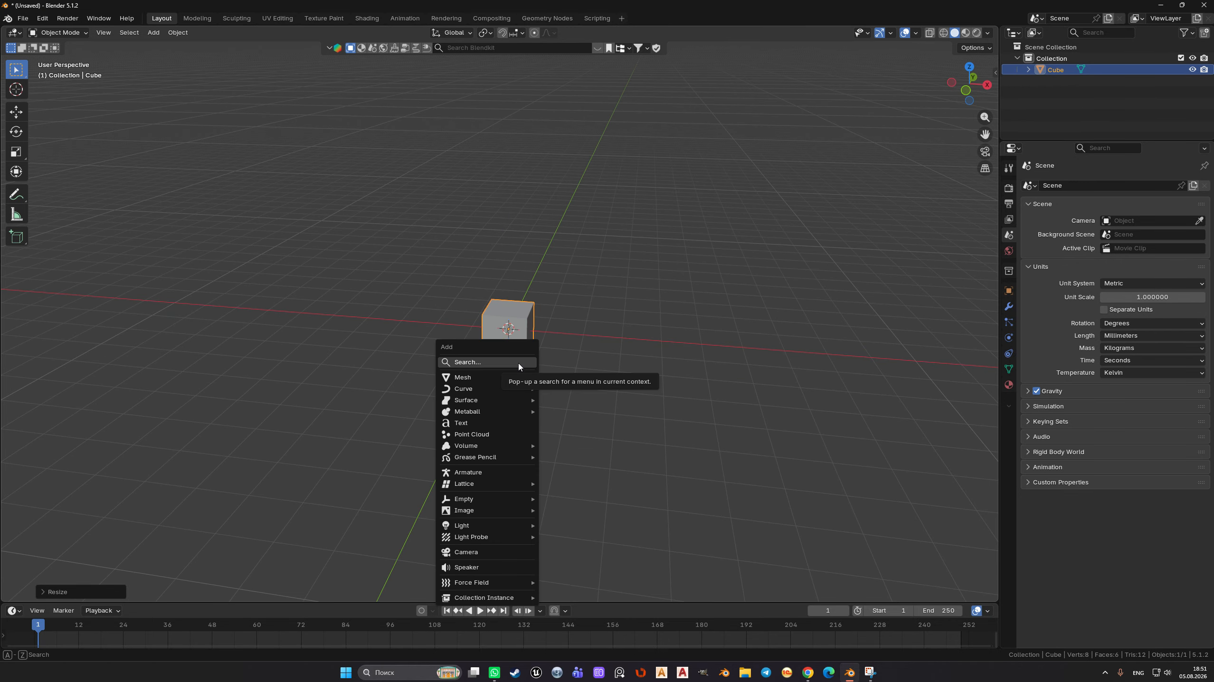
mouse_move(490, 381)
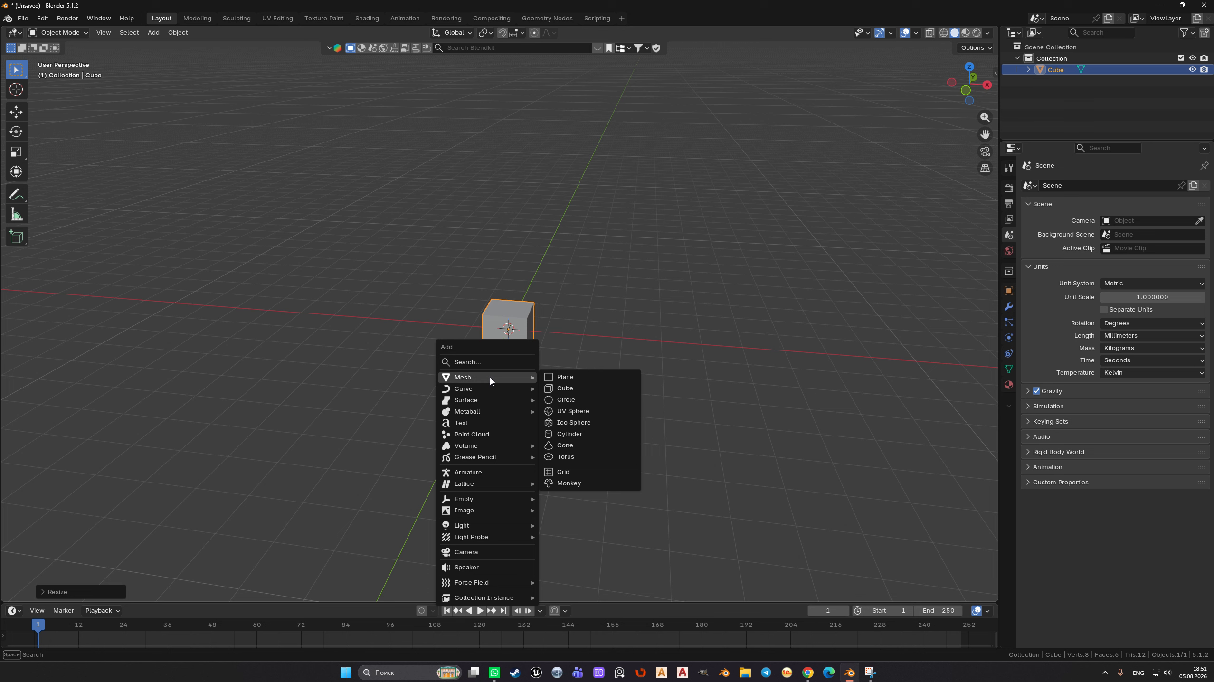
key(Escape)
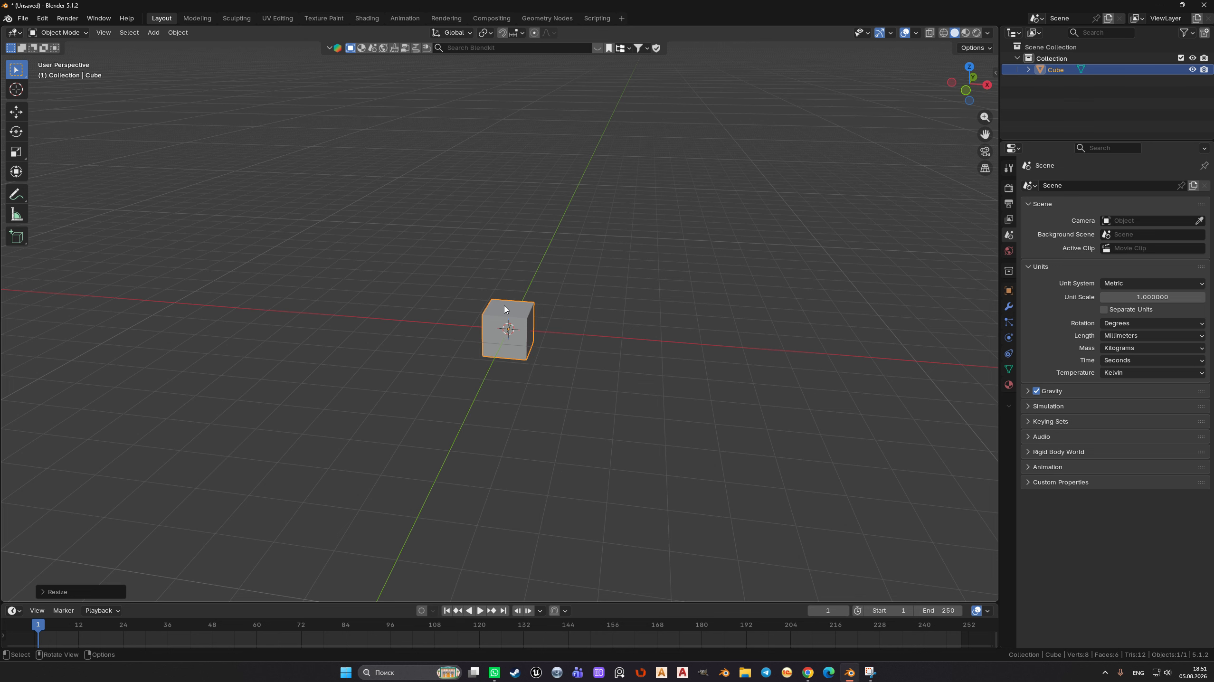
key(KP_5)
key(KP_1)
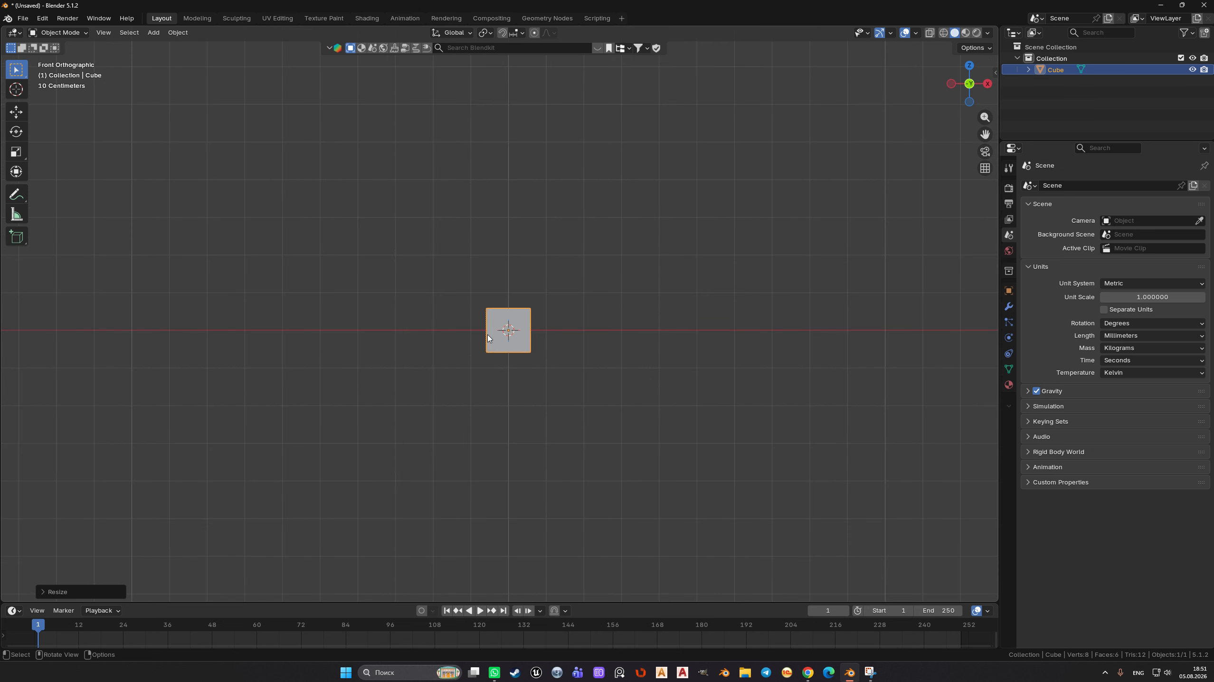
- In the front view, annotate a head circle above the cube and a shoulder oval on each side of its upper edge
scroll(488, 338, up, 5)
click(16, 194)
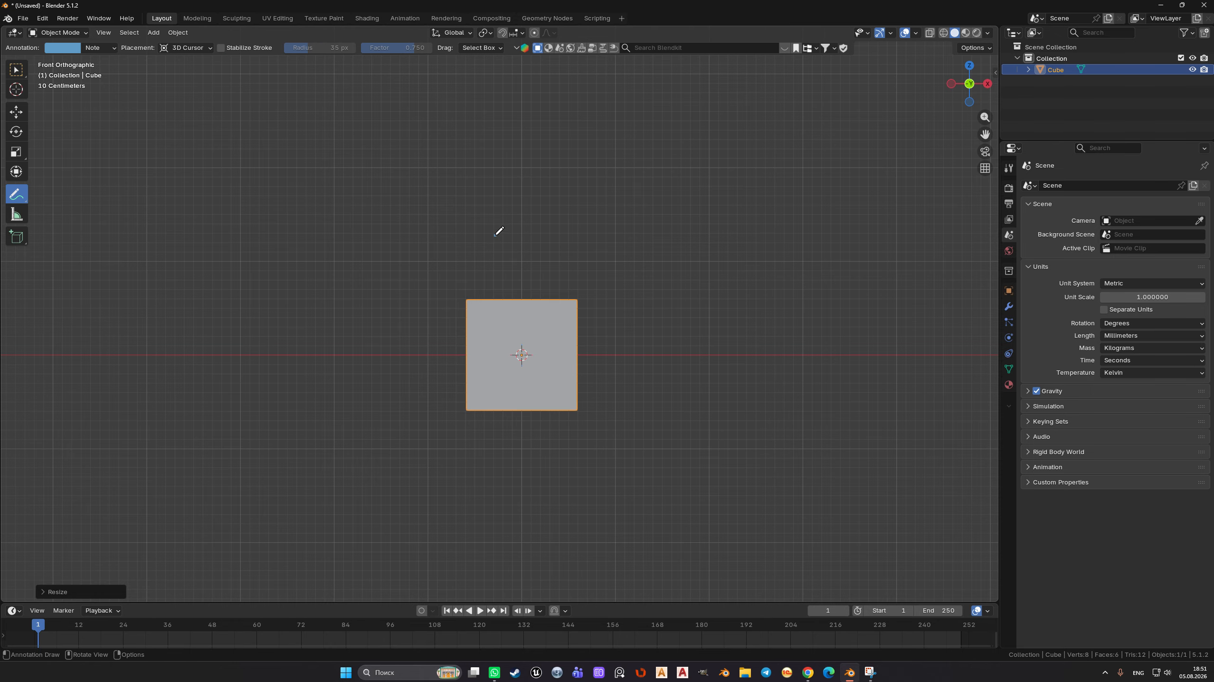
mouse_move(494, 236)
mouse_down()
mouse_move(500, 294)
mouse_move(576, 258)
mouse_move(495, 260)
mouse_up()
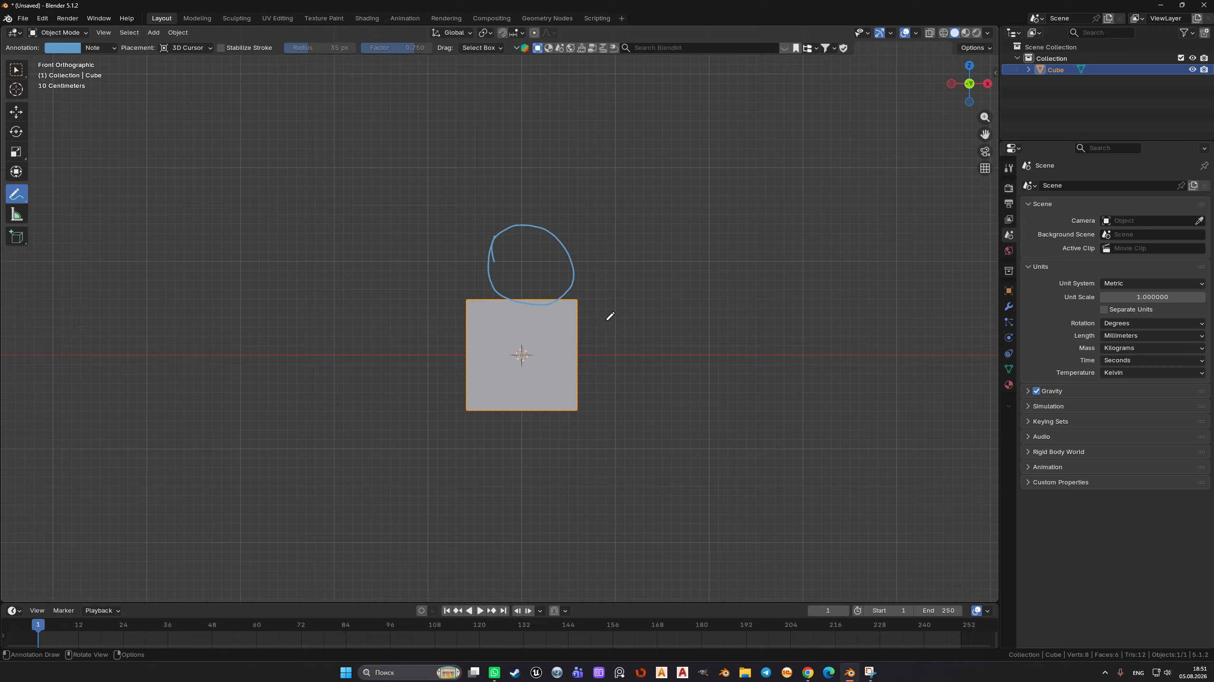
mouse_move(586, 295)
mouse_down()
mouse_move(657, 306)
mouse_move(587, 285)
mouse_move(580, 299)
mouse_up()
mouse_move(423, 292)
mouse_down()
mouse_move(422, 327)
mouse_move(456, 286)
mouse_move(410, 313)
mouse_up()
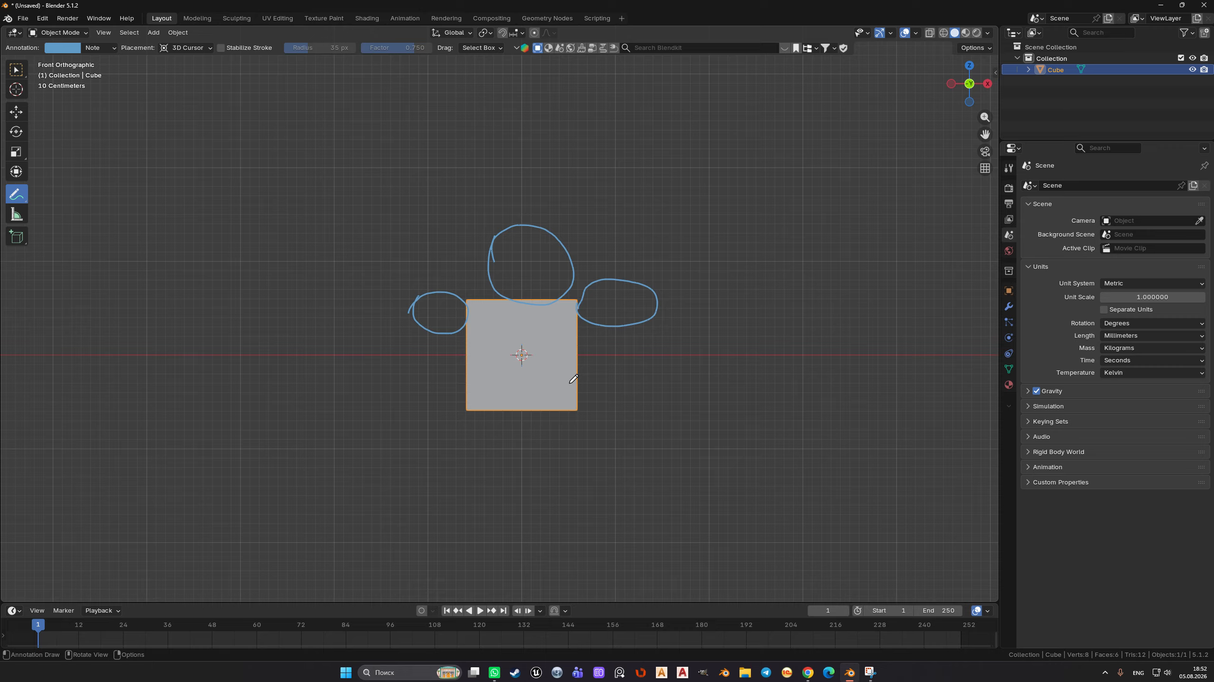
- Annotate both arms below the shoulder ovals, with thin upper arms, rectangular forearms and round hands
drag(597, 327, 595, 384)
drag(628, 326, 628, 366)
mouse_move(429, 333)
mouse_down()
mouse_move(424, 377)
mouse_move(447, 376)
mouse_up()
mouse_move(587, 383)
mouse_down()
mouse_move(651, 380)
mouse_move(648, 466)
mouse_move(587, 467)
mouse_move(593, 383)
mouse_up()
mouse_move(411, 381)
mouse_down()
mouse_move(458, 382)
mouse_move(455, 461)
mouse_move(410, 380)
mouse_up()
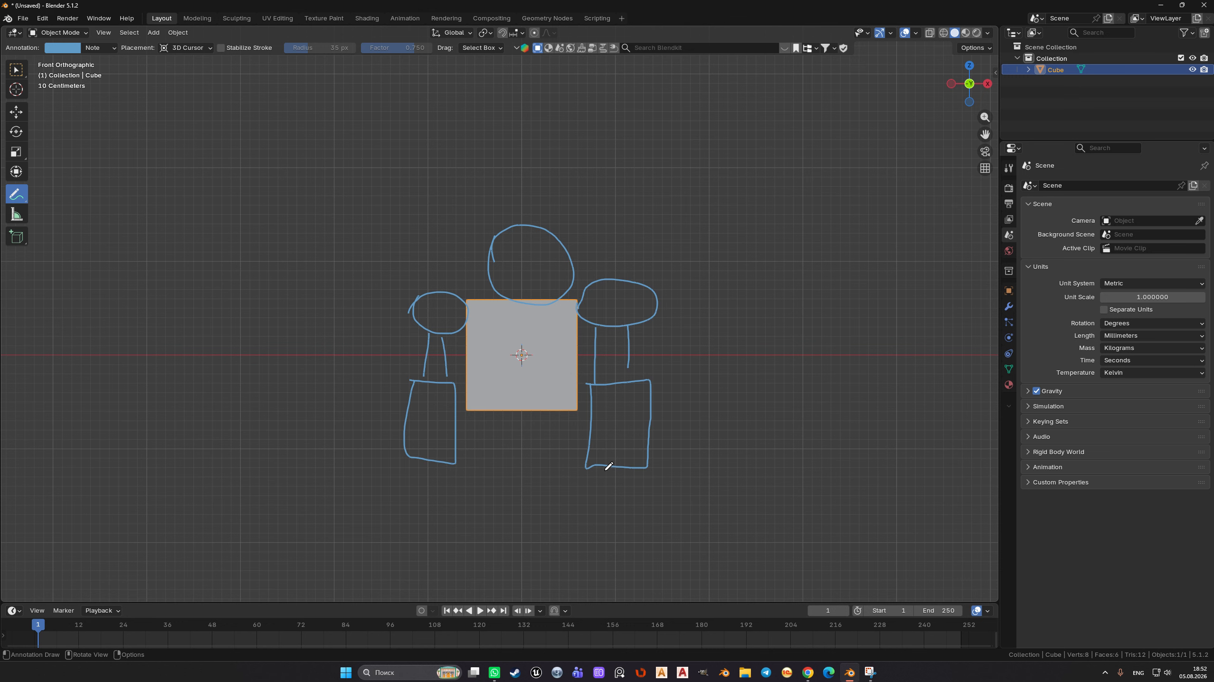
mouse_move(600, 472)
mouse_down()
mouse_move(635, 502)
mouse_move(597, 472)
mouse_up()
mouse_move(428, 465)
mouse_down()
mouse_move(420, 499)
mouse_move(449, 462)
mouse_up()
- Annotate the robot's lower body beneath the cube, with a waist, a pelvis block, two legs and feet
scroll(562, 419, down, 2)
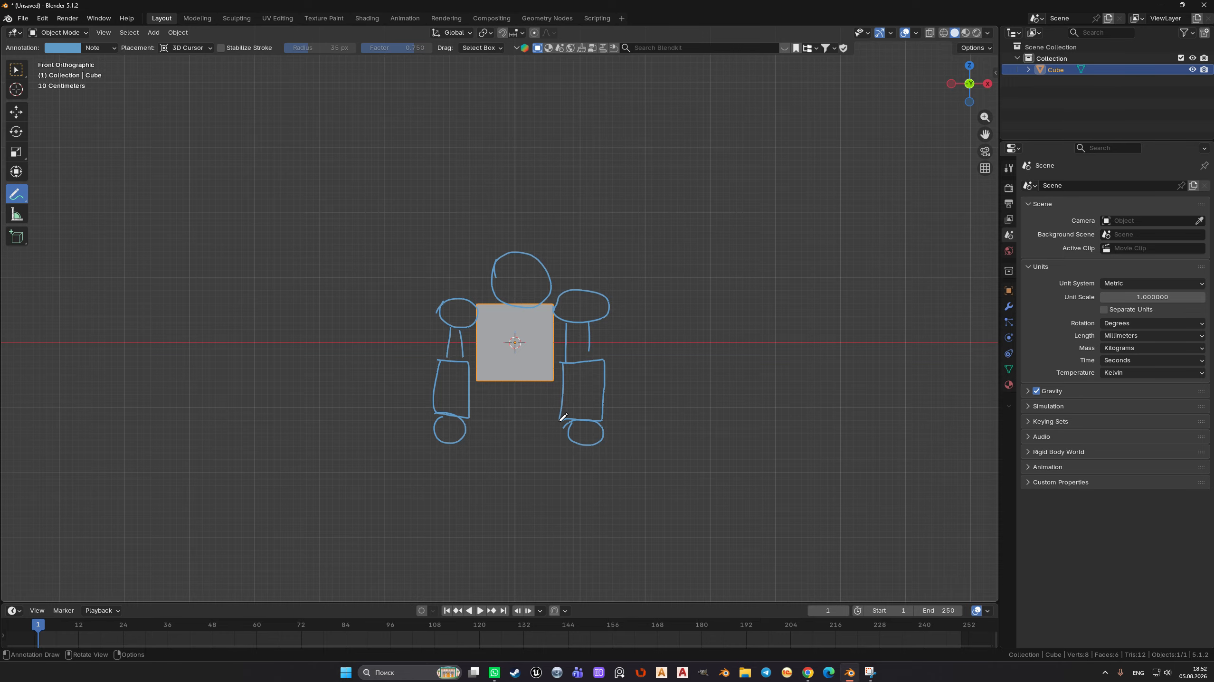
mouse_move(499, 386)
mouse_down()
mouse_move(497, 405)
mouse_move(552, 404)
mouse_move(552, 444)
mouse_move(483, 448)
mouse_move(487, 406)
mouse_up()
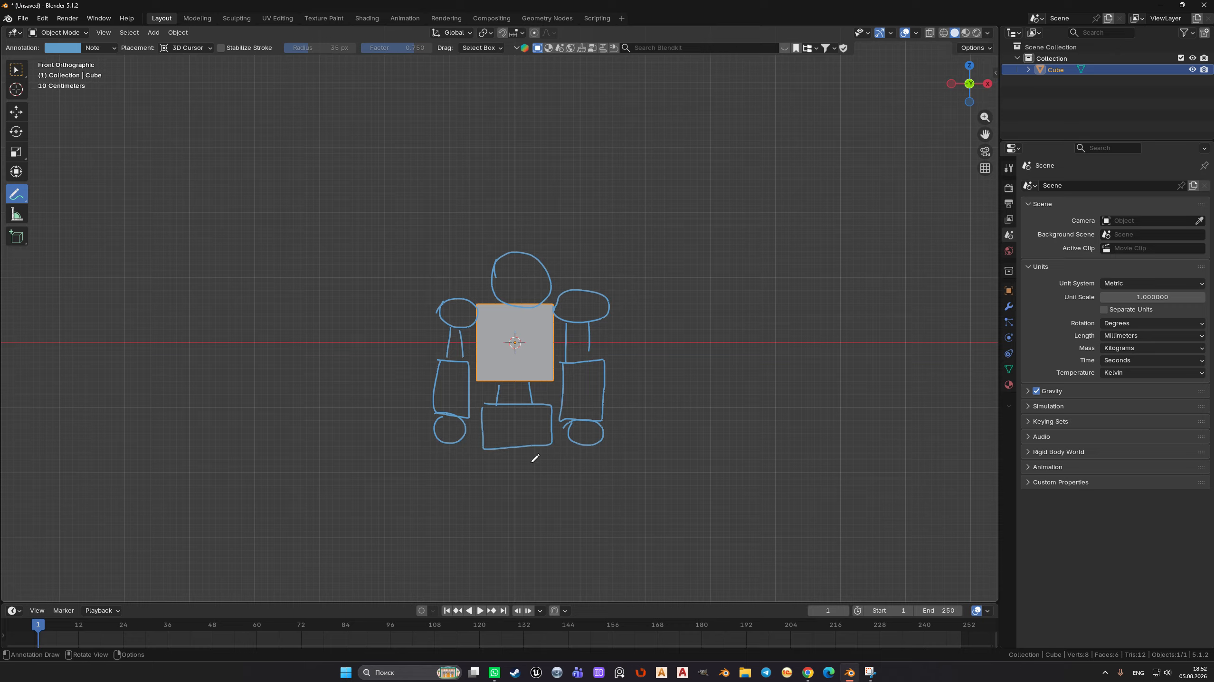
mouse_move(497, 453)
mouse_down()
mouse_move(497, 483)
mouse_move(540, 477)
mouse_up()
mouse_move(478, 475)
mouse_down()
mouse_move(514, 499)
mouse_move(513, 535)
mouse_move(482, 481)
mouse_move(530, 476)
mouse_move(562, 529)
mouse_move(522, 478)
mouse_up()
scroll(613, 482, down, 2)
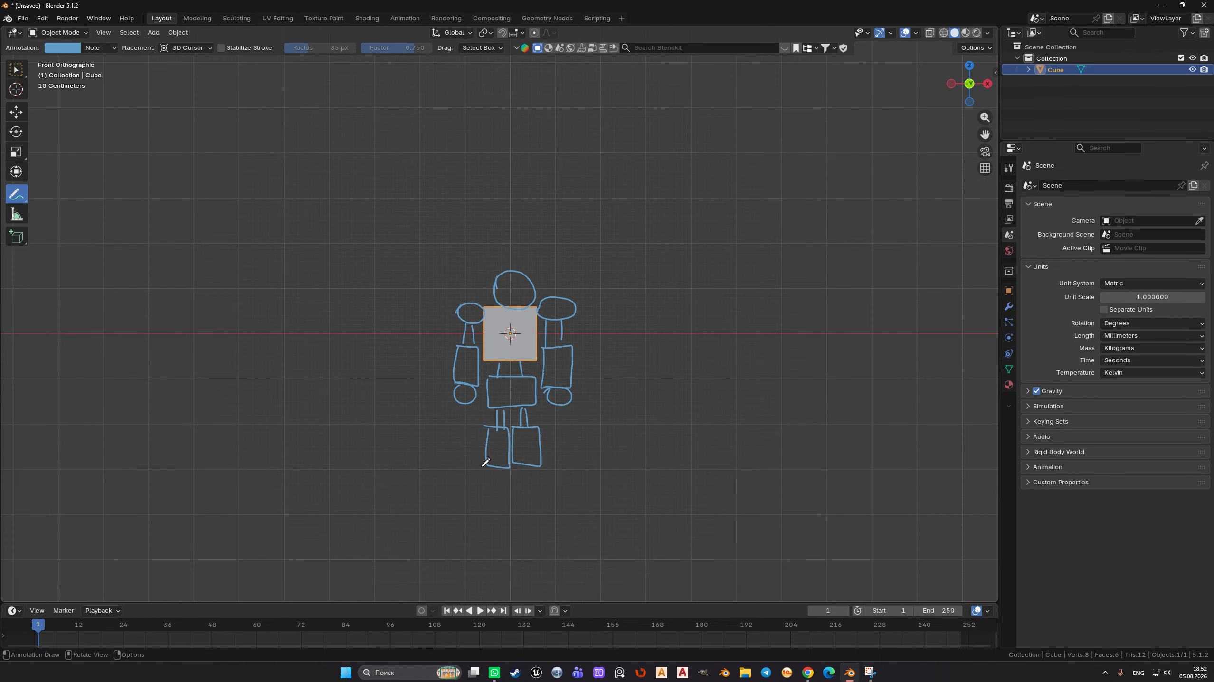
mouse_move(478, 465)
mouse_down()
mouse_move(478, 484)
mouse_move(521, 485)
mouse_move(517, 467)
mouse_move(468, 466)
mouse_move(569, 485)
mouse_move(553, 467)
mouse_up()
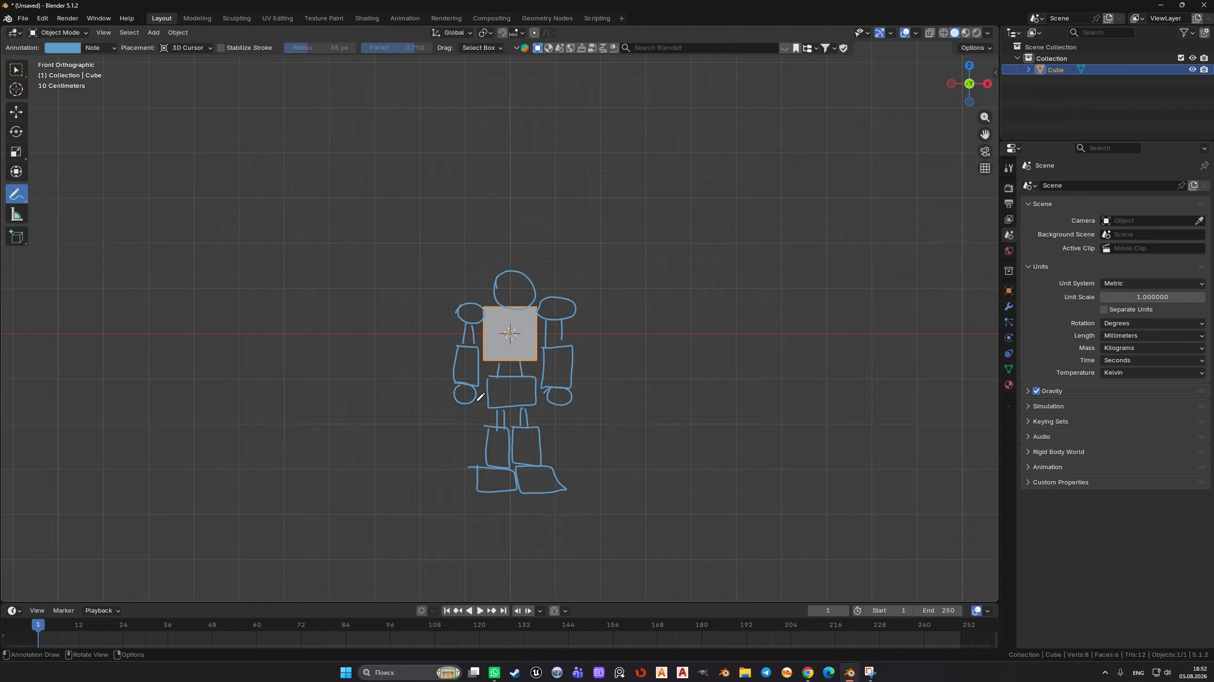
- Erase all annotation strokes of the robot sketch and return to the selection tool
mouse_move(443, 271)
ctrl+mouse_down()
mouse_move(561, 288)
mouse_move(513, 274)
ctrl+mouse_up()
mouse_move(494, 268)
ctrl+mouse_down()
mouse_move(466, 295)
mouse_move(544, 299)
mouse_move(569, 463)
mouse_move(634, 411)
mouse_move(531, 482)
mouse_move(563, 496)
ctrl+mouse_up()
click(17, 72)
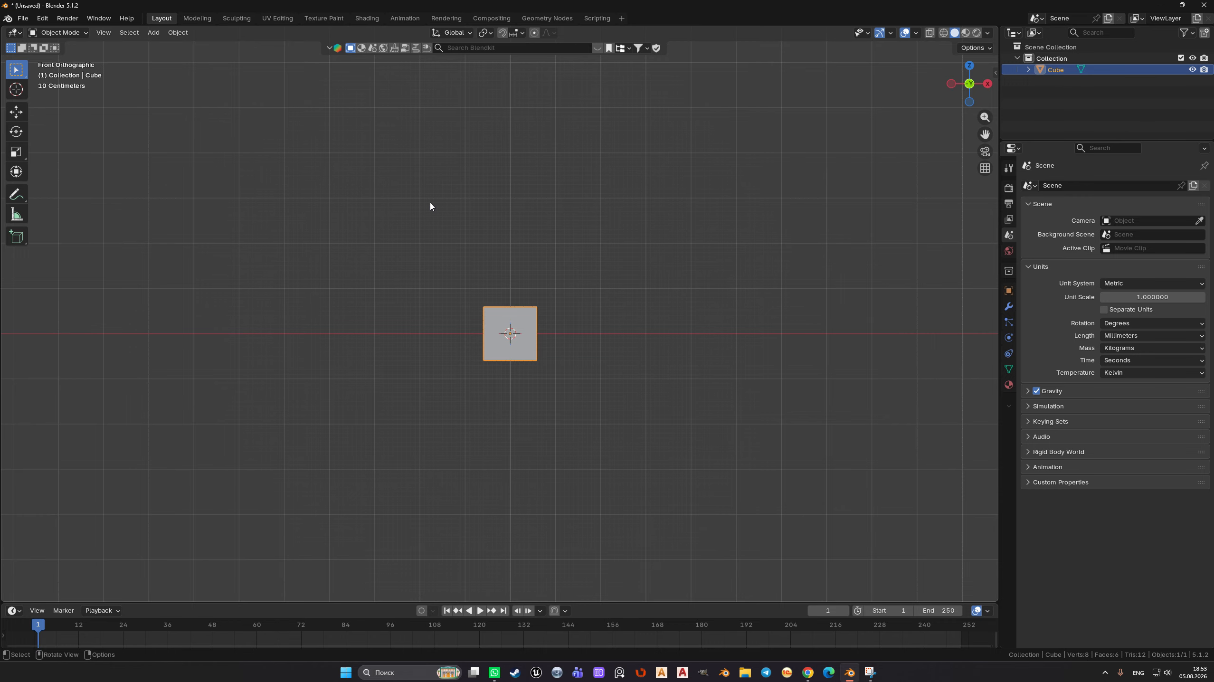
- Add a UV sphere and scale it down uniformly to about 0.4 for the robot's head
scroll(511, 348, up, 3)
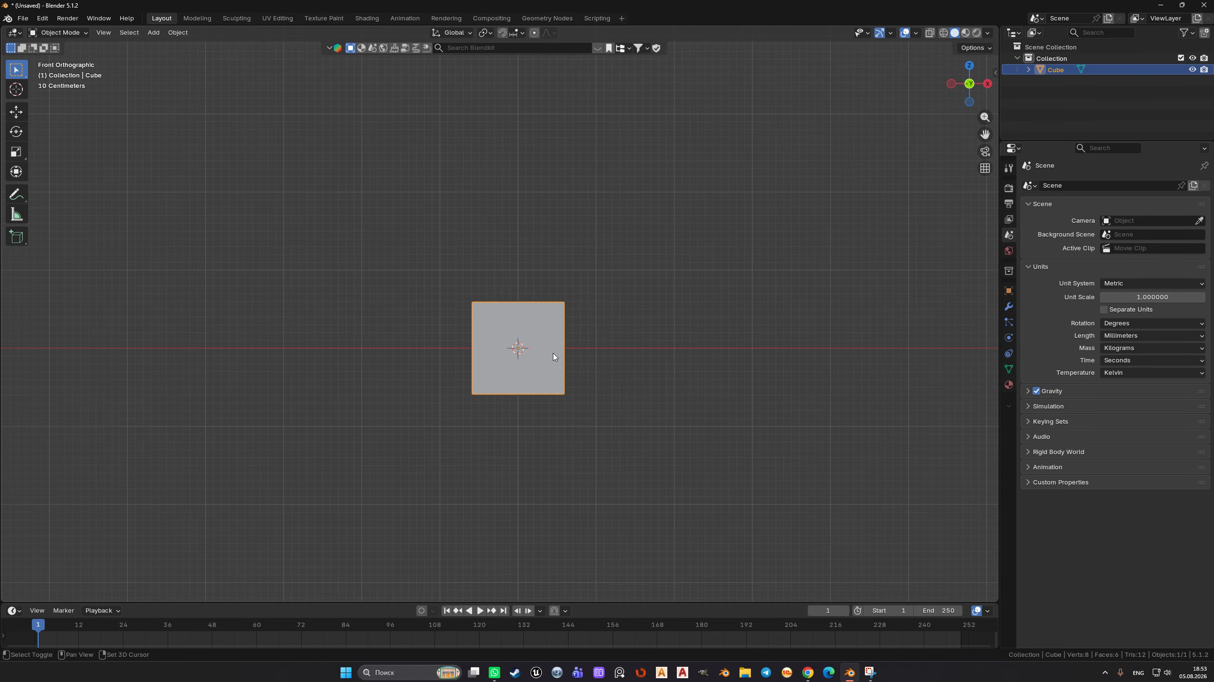
key(shift+a)
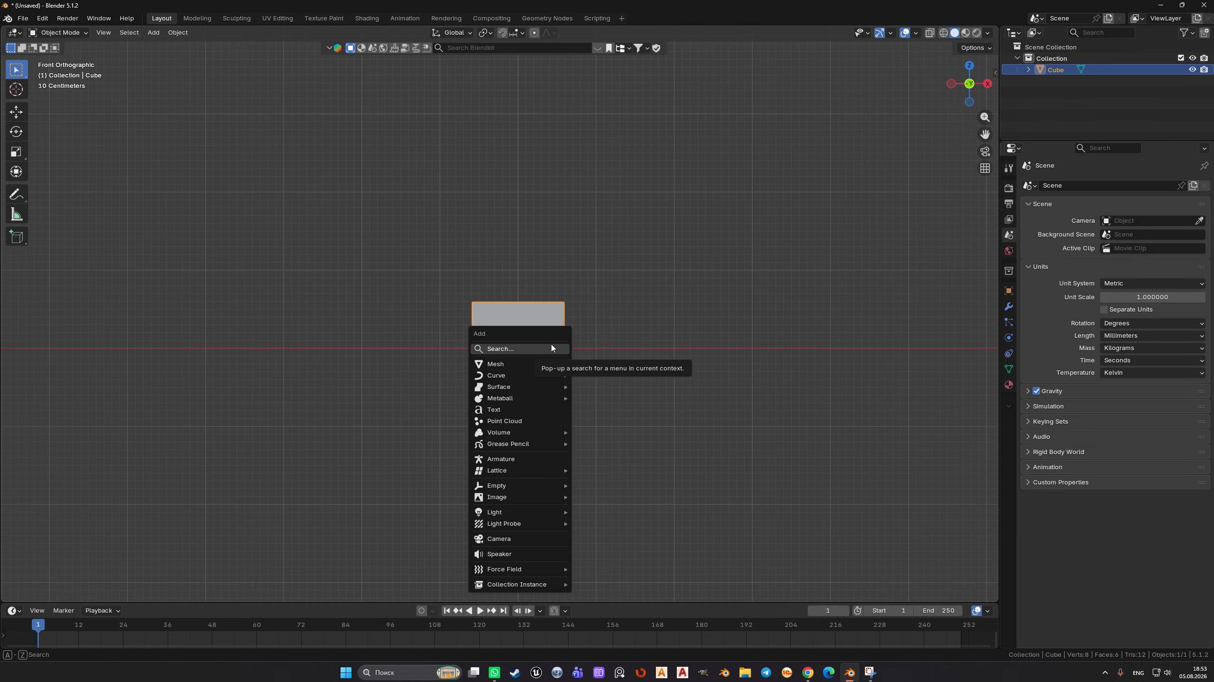
mouse_move(558, 363)
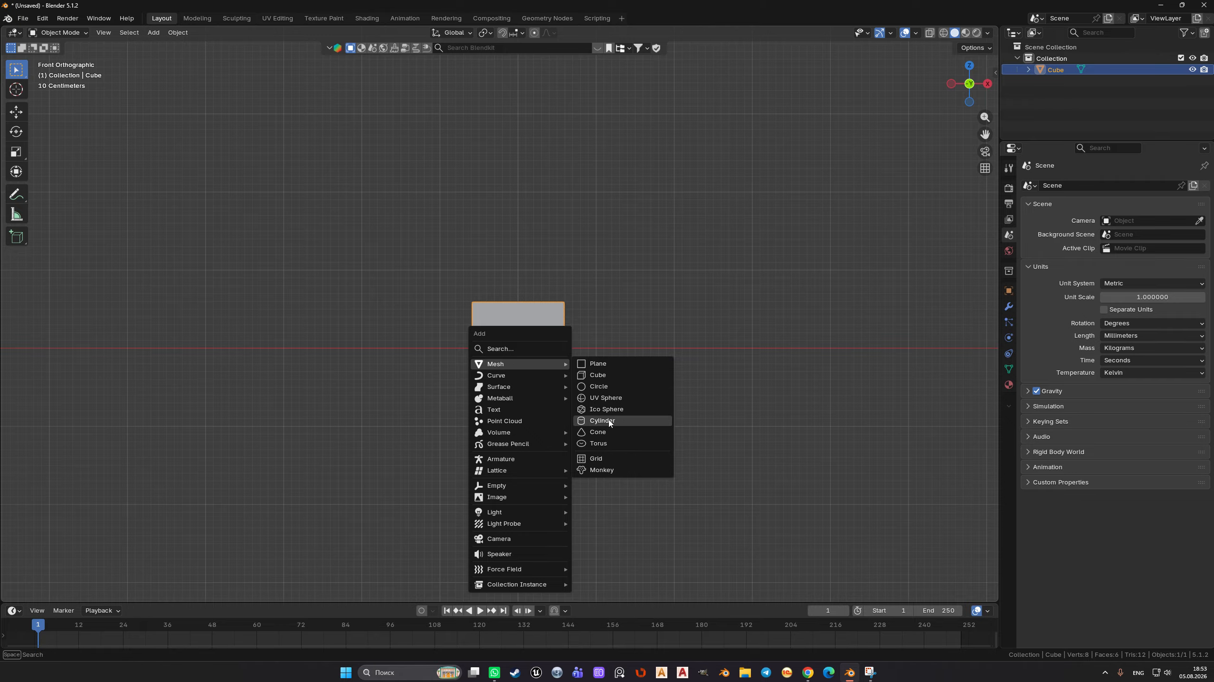
click(599, 398)
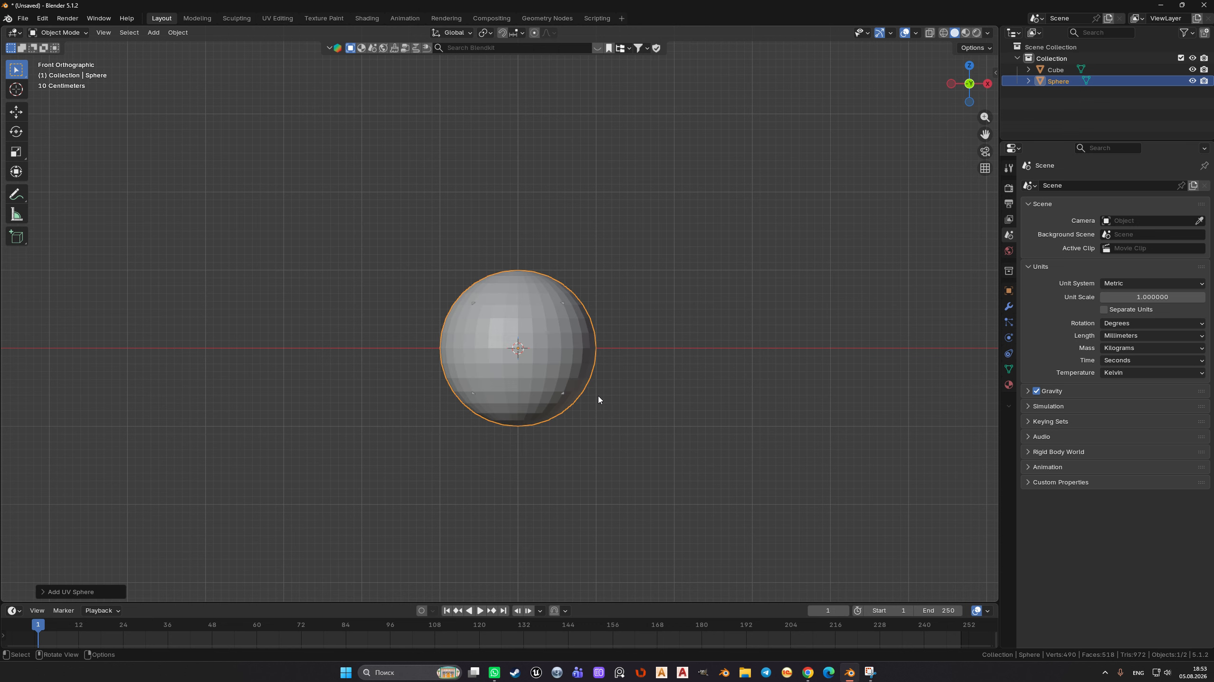
key(s)
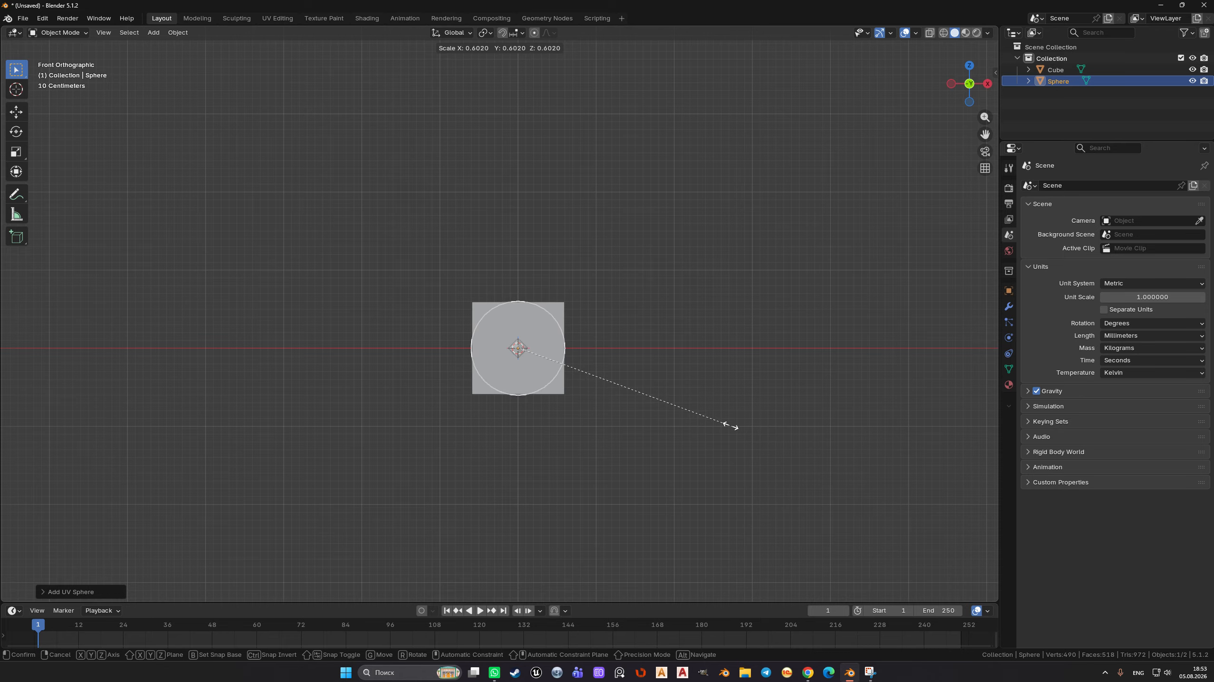
click(666, 402)
- Move the sphere up along the Z axis about 1000 mm so it rests on the cube's top
key(g)
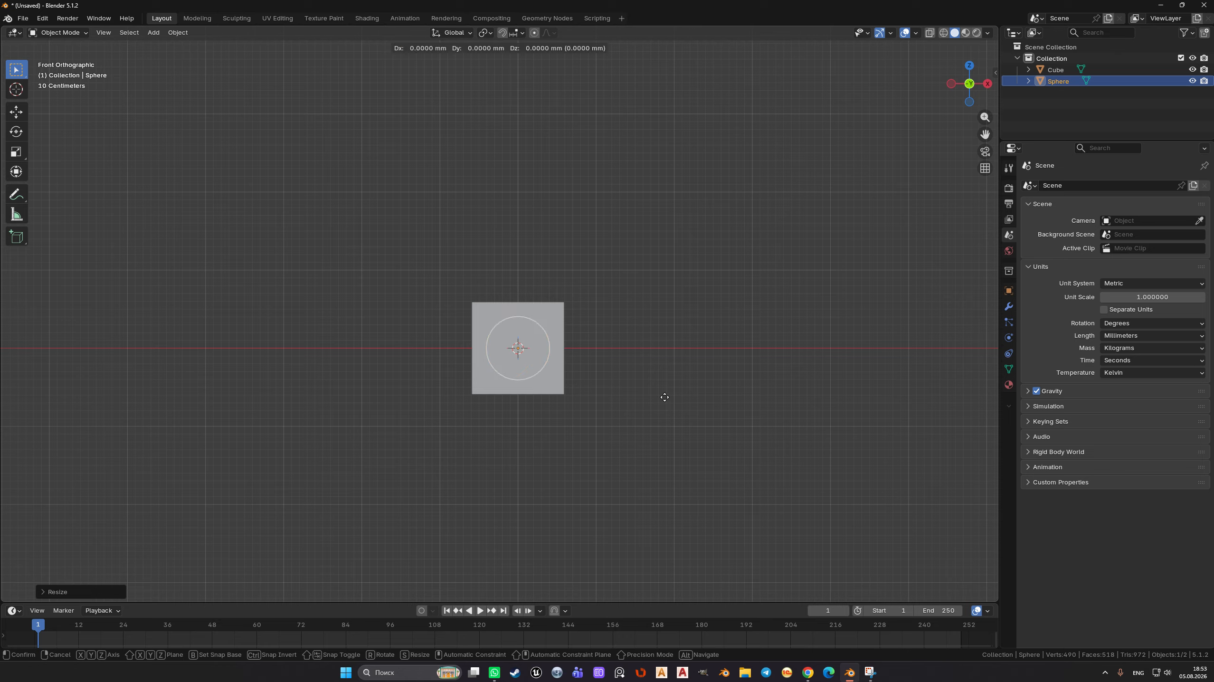
key(z)
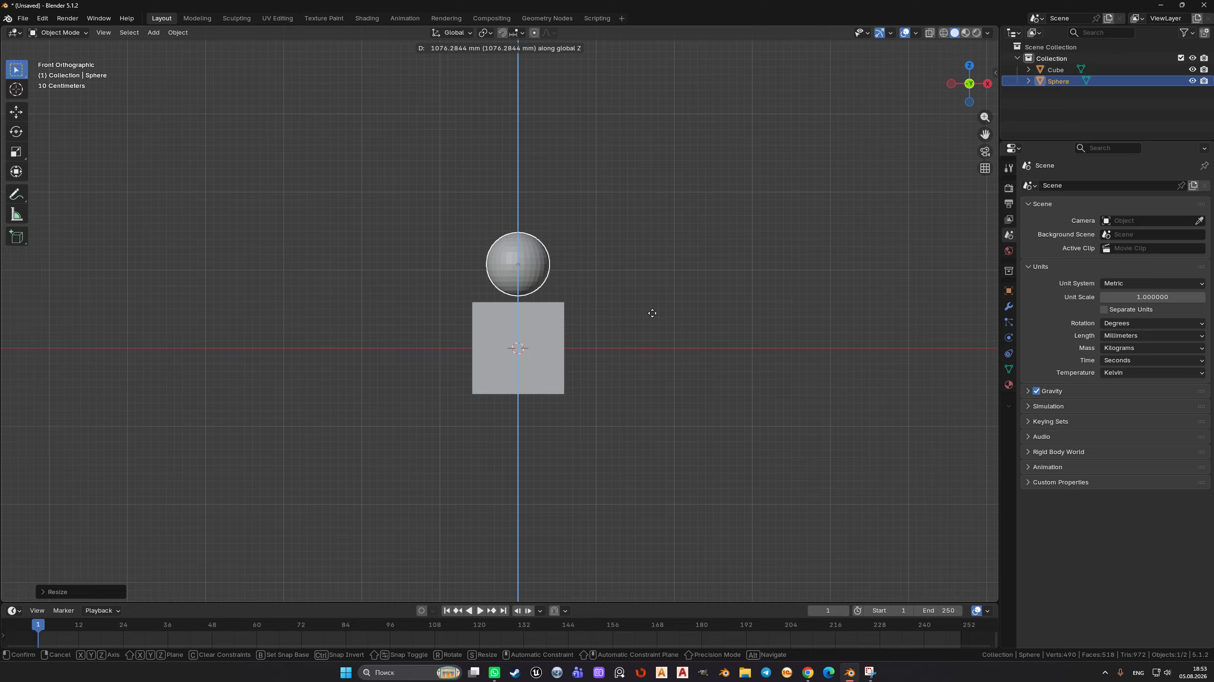
click(652, 322)
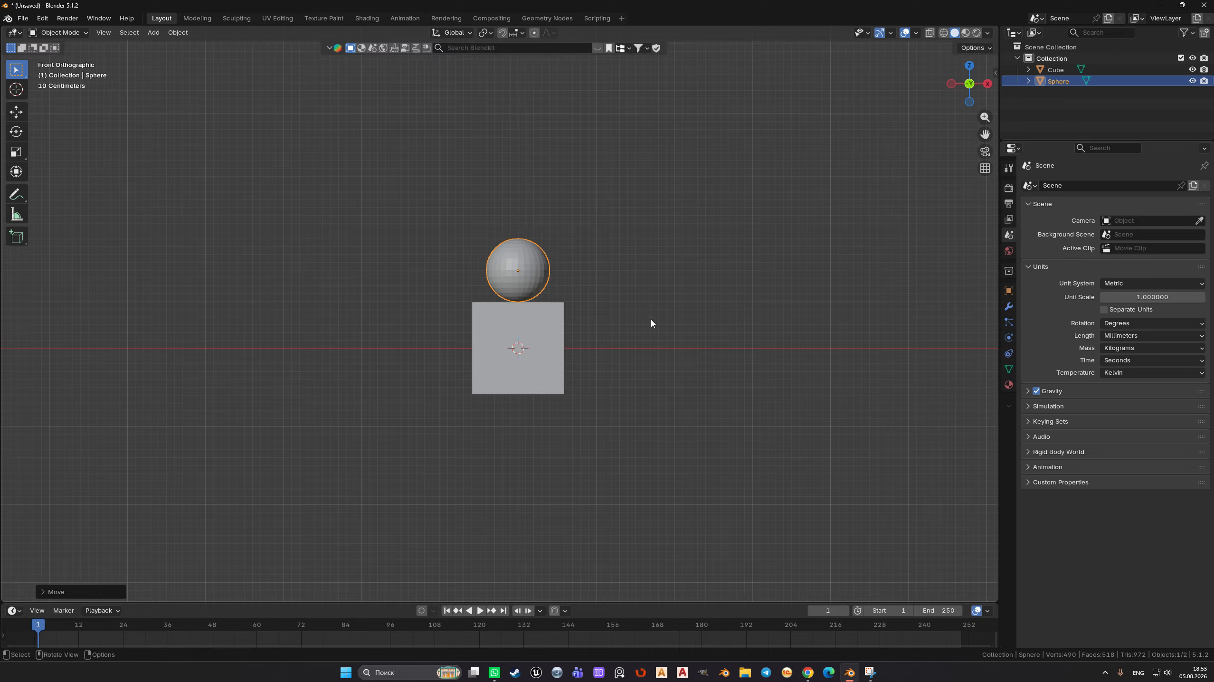
- Enlarge the head sphere by a factor of about 1.25 and raise it along Z to leave a small gap above the cube
key(s)
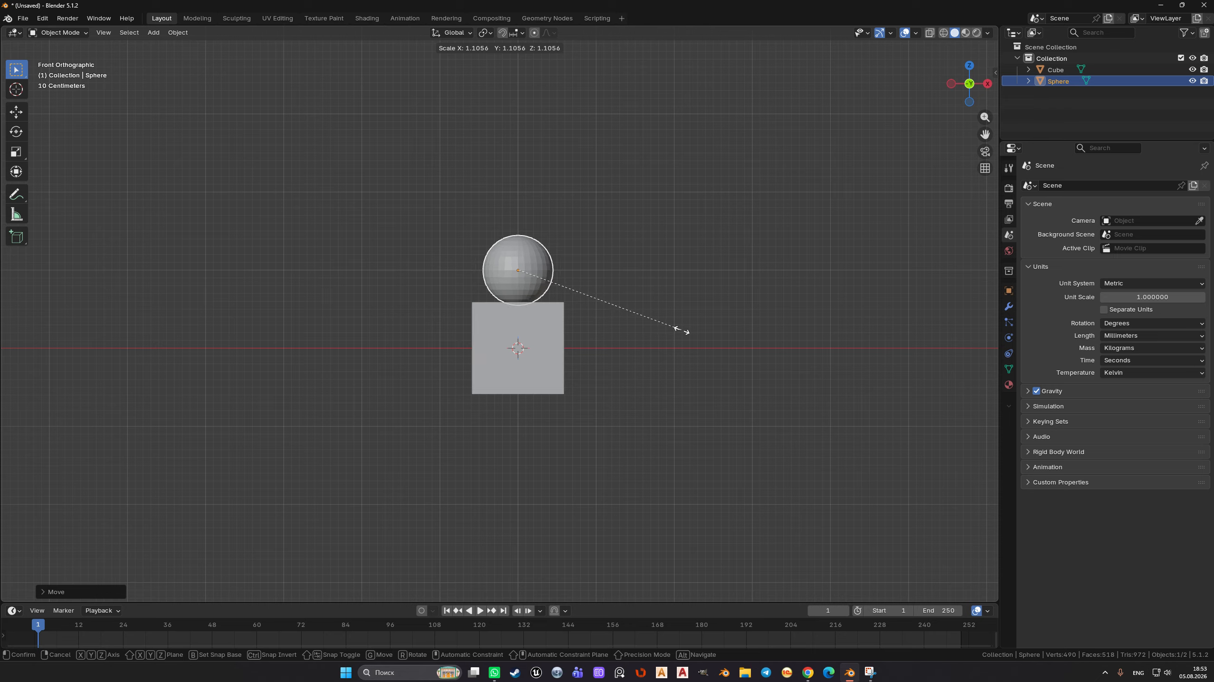
click(705, 337)
key(g)
key(z)
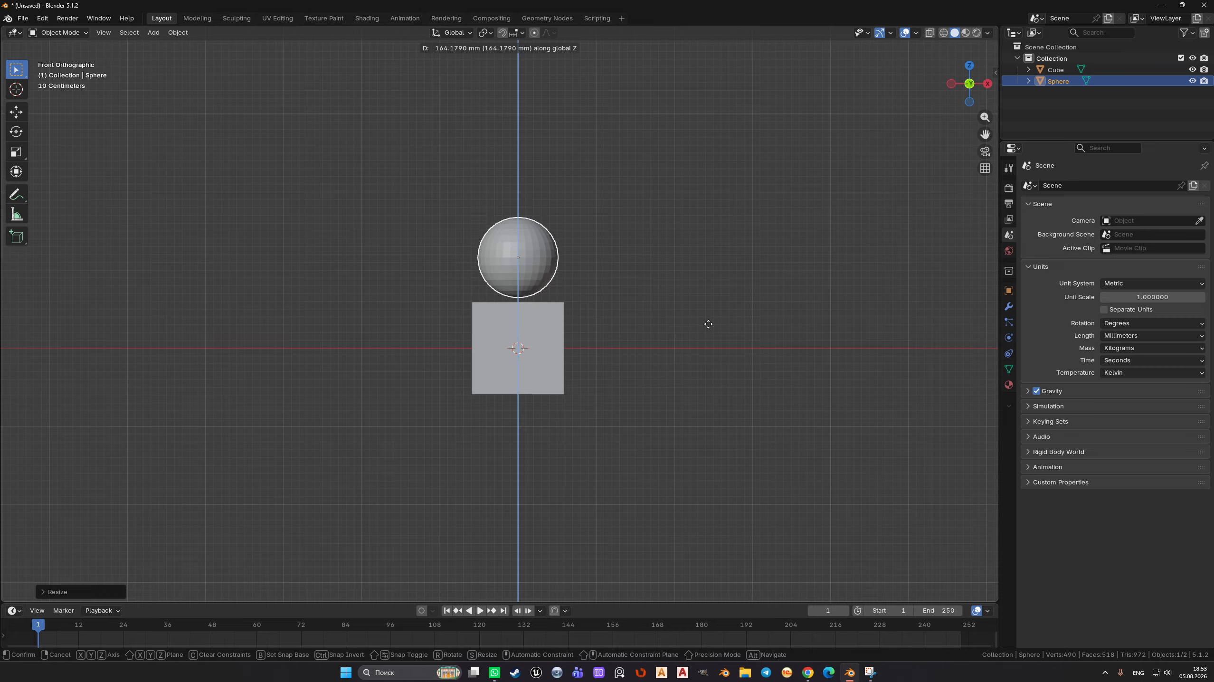
click(708, 324)
- Add a mesh cylinder for the robot's neck and scale it down uniformly to about a quarter of its size
key(shift+a)
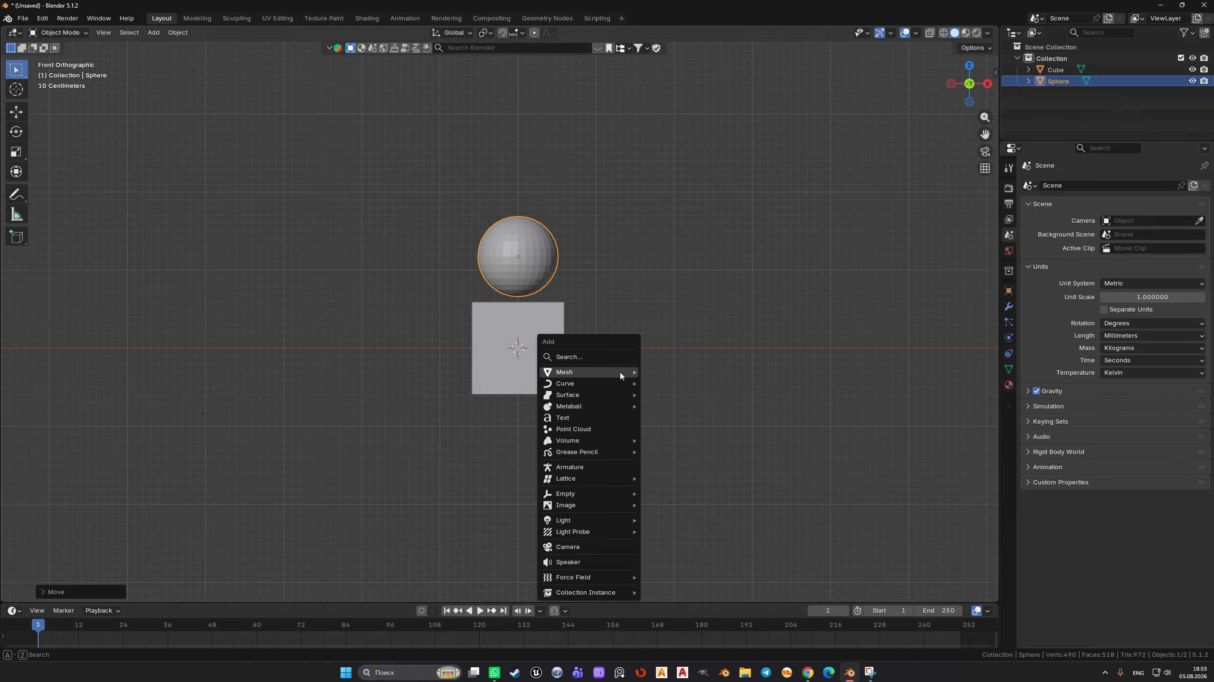
mouse_move(622, 374)
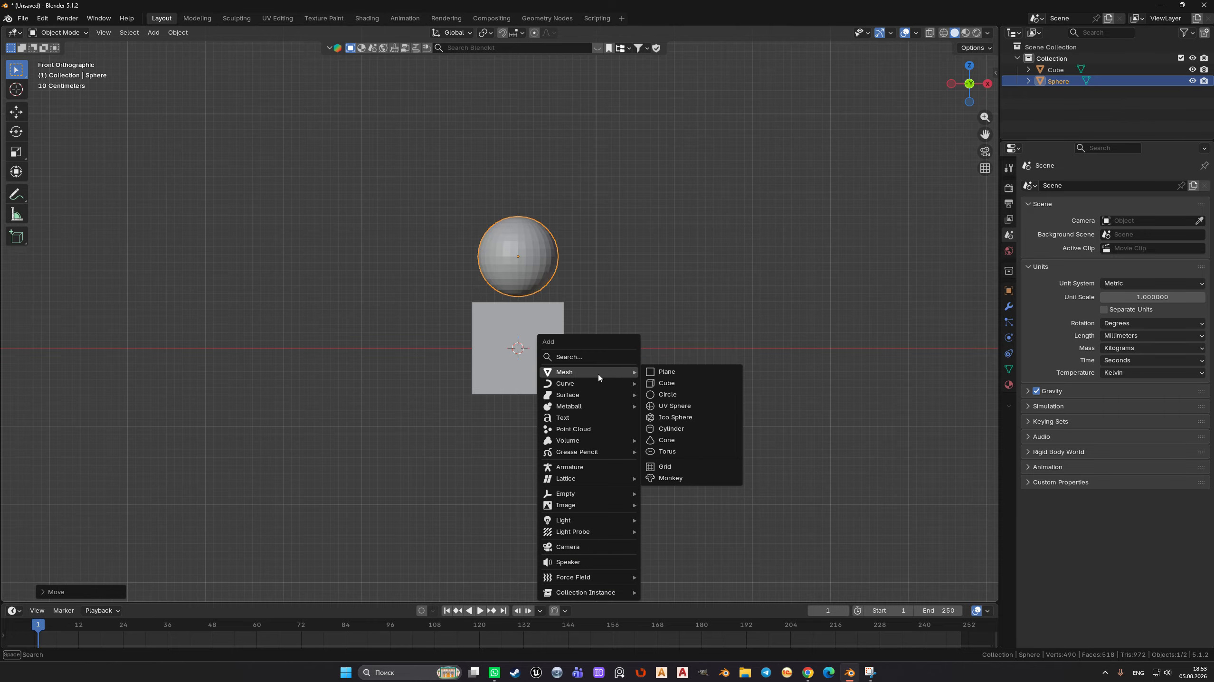
click(671, 428)
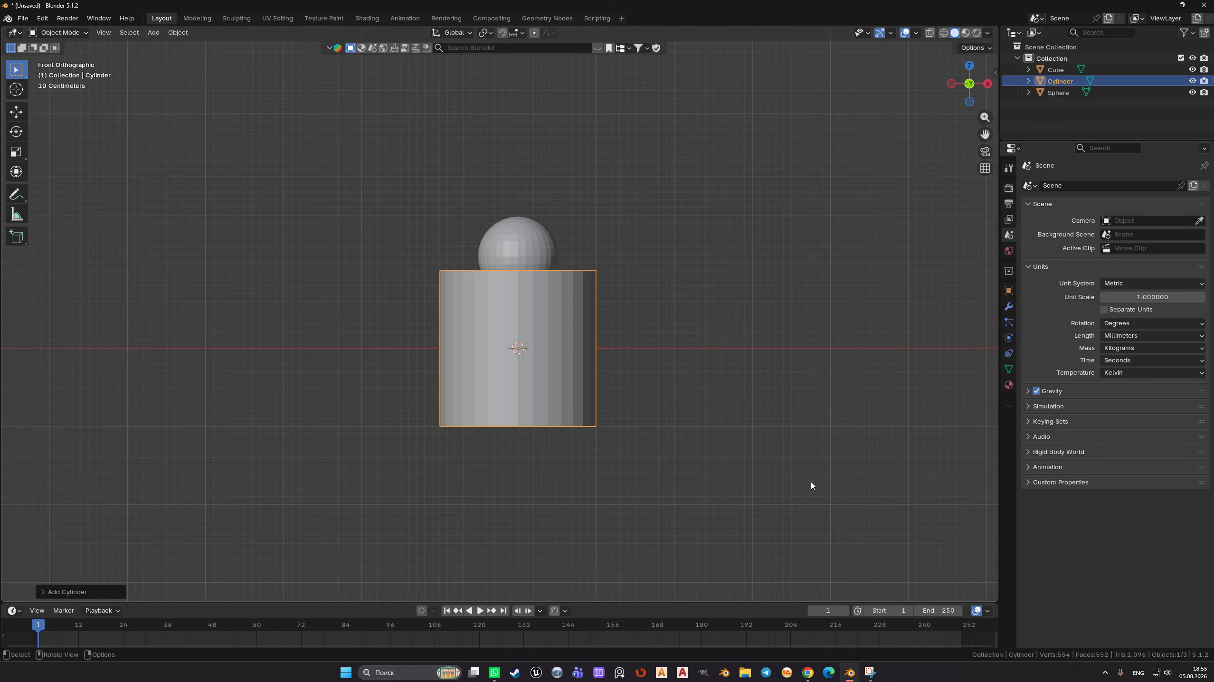
key(s)
click(592, 366)
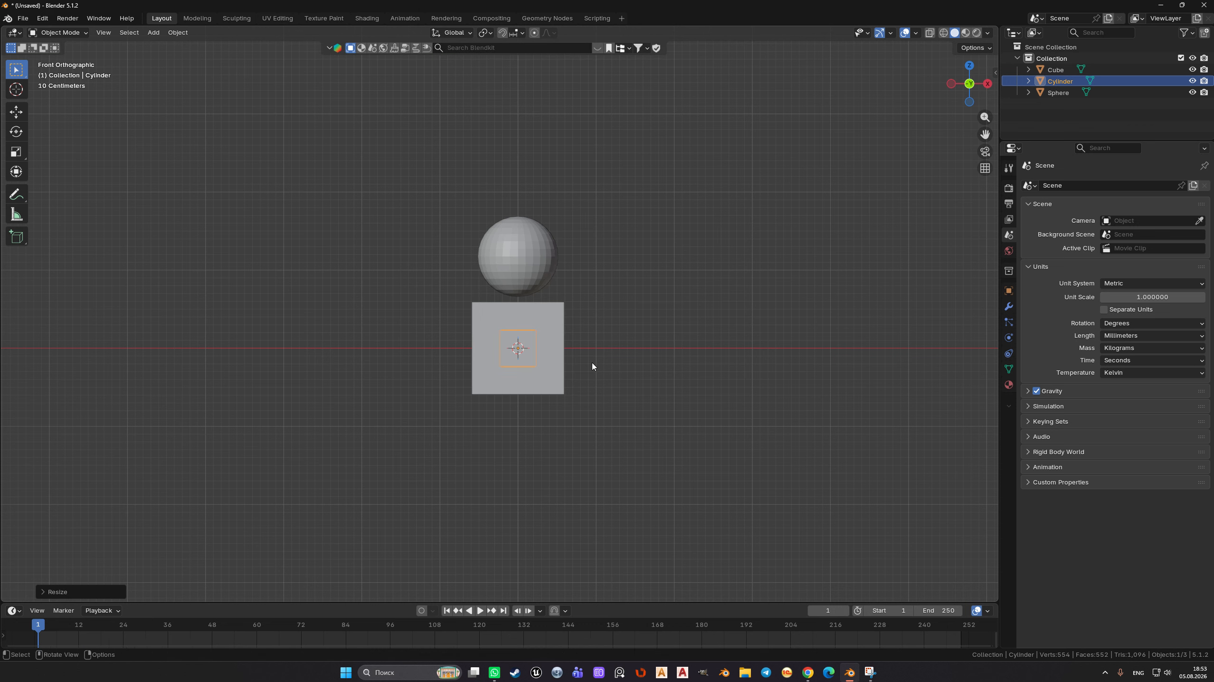
- Raise the neck cylinder about 517 mm along Z into the gap between the cube and the head sphere
key(g)
key(z)
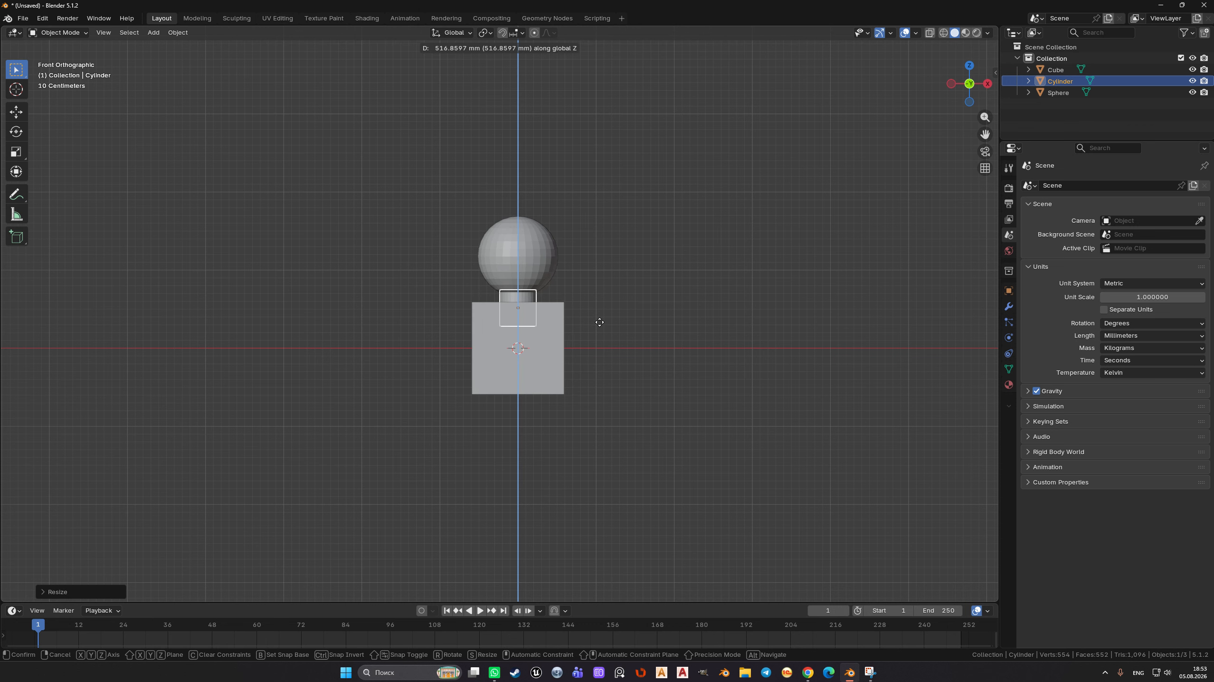
click(599, 323)
- Shorten the neck cylinder along Z to about half its height and raise it to bridge the cube's top and the head, then deselect it
middle_drag(600, 323, 720, 430)
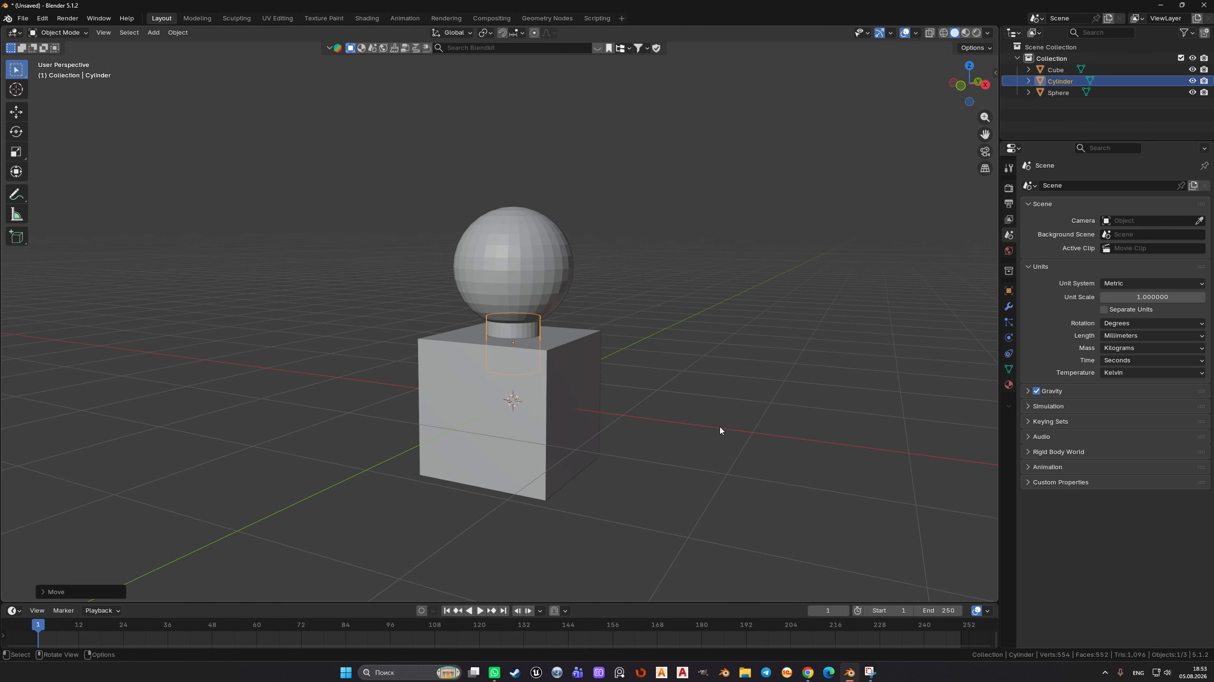
key(s)
key(z)
click(631, 393)
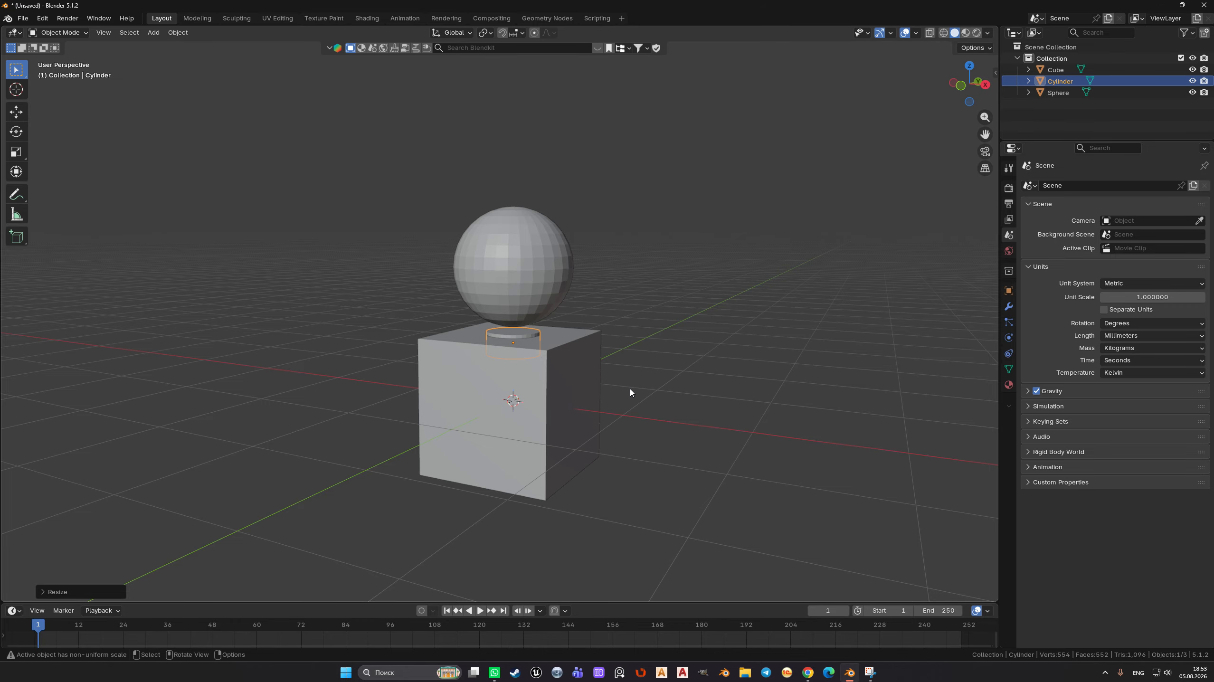
middle_drag(630, 395, 678, 420)
key(g)
key(z)
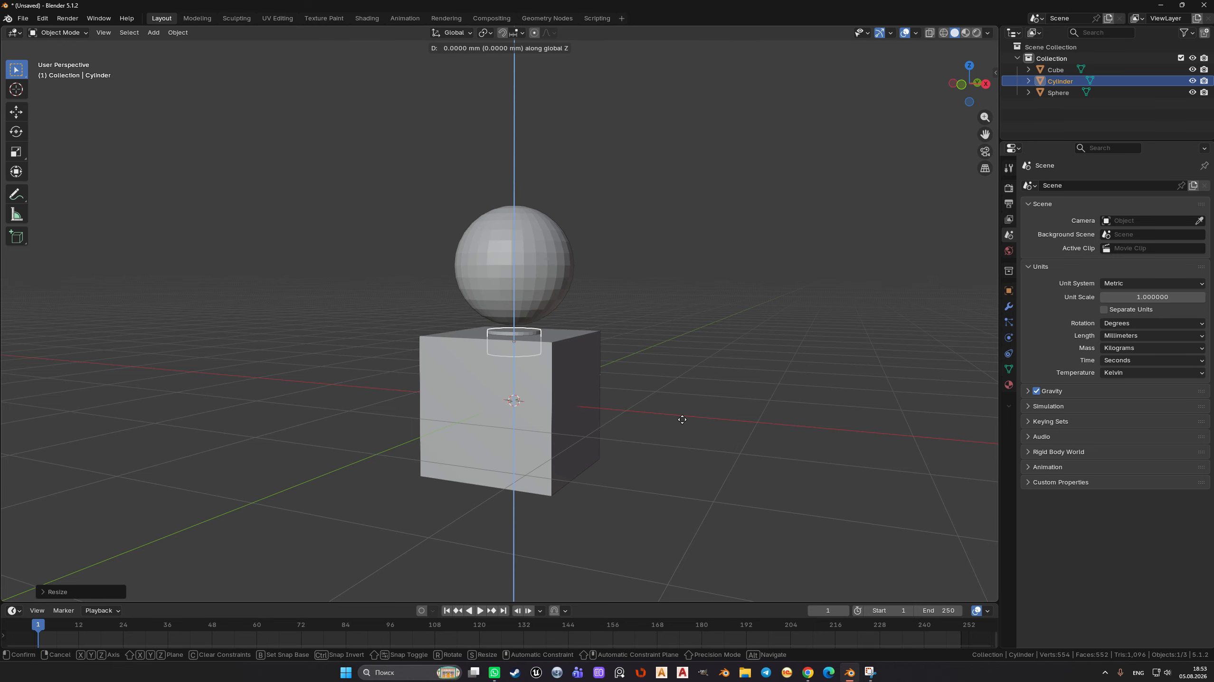
click(715, 258)
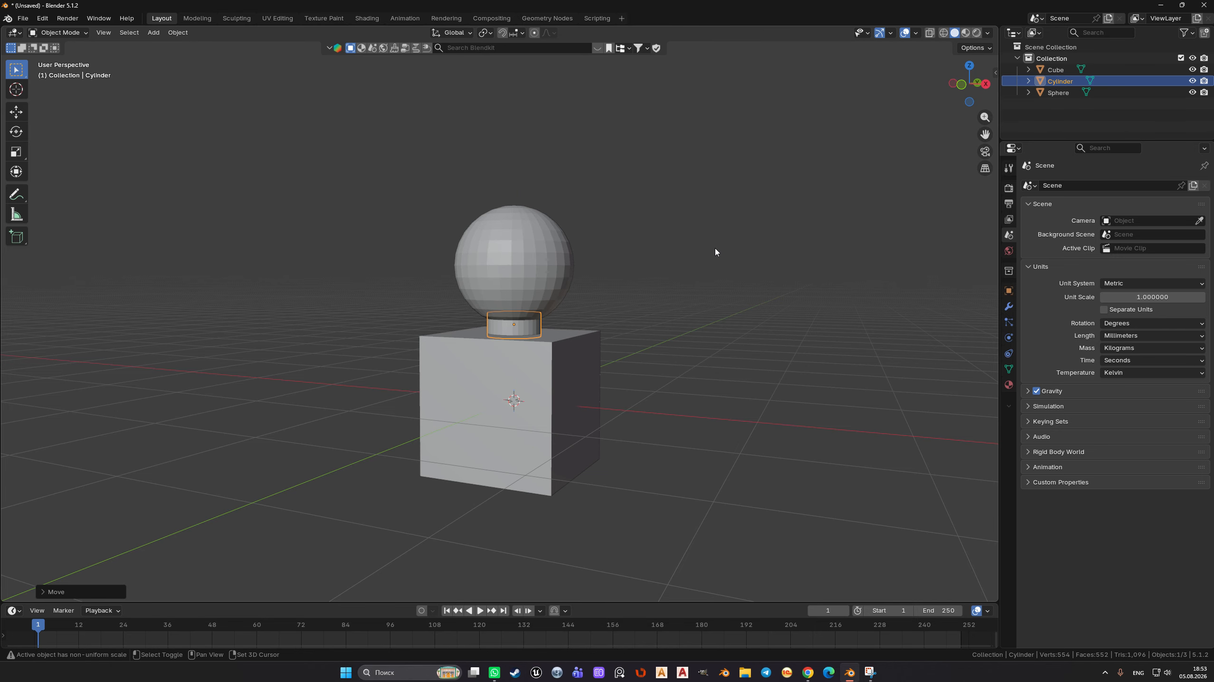
click(654, 419)
- Select the robot's head sphere in the front orthographic view
middle_drag(653, 419, 635, 458)
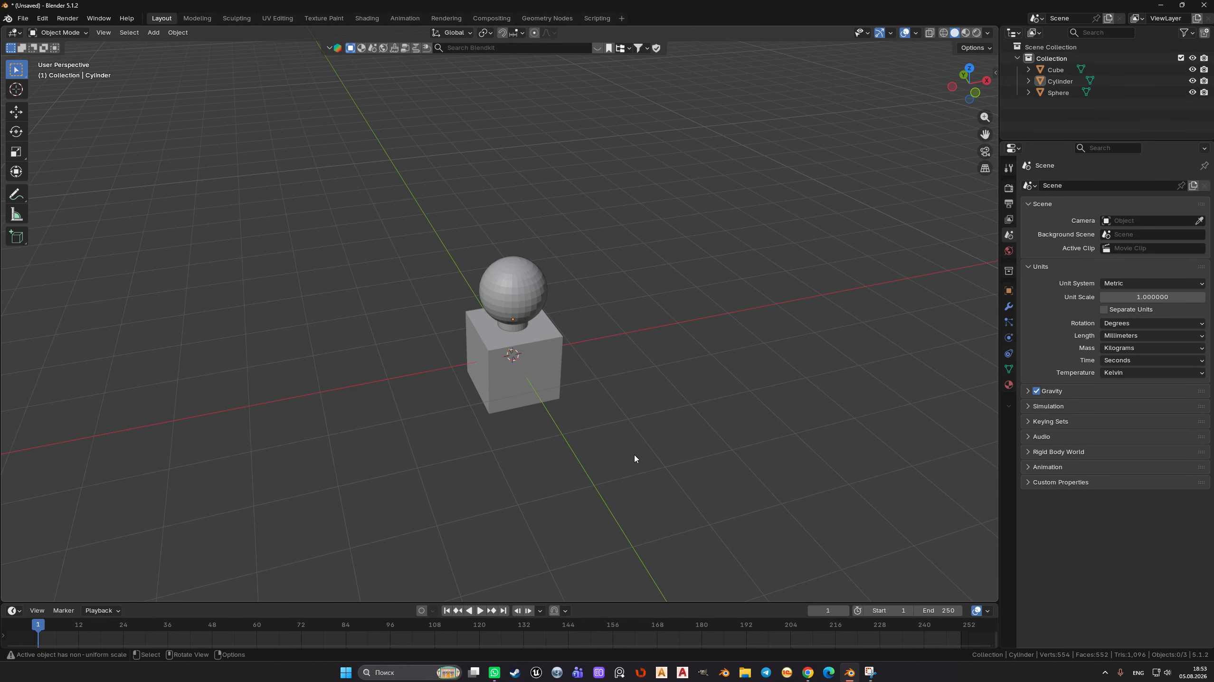
key(KP_5)
key(KP_1)
shift+middle_drag(552, 364, 541, 380)
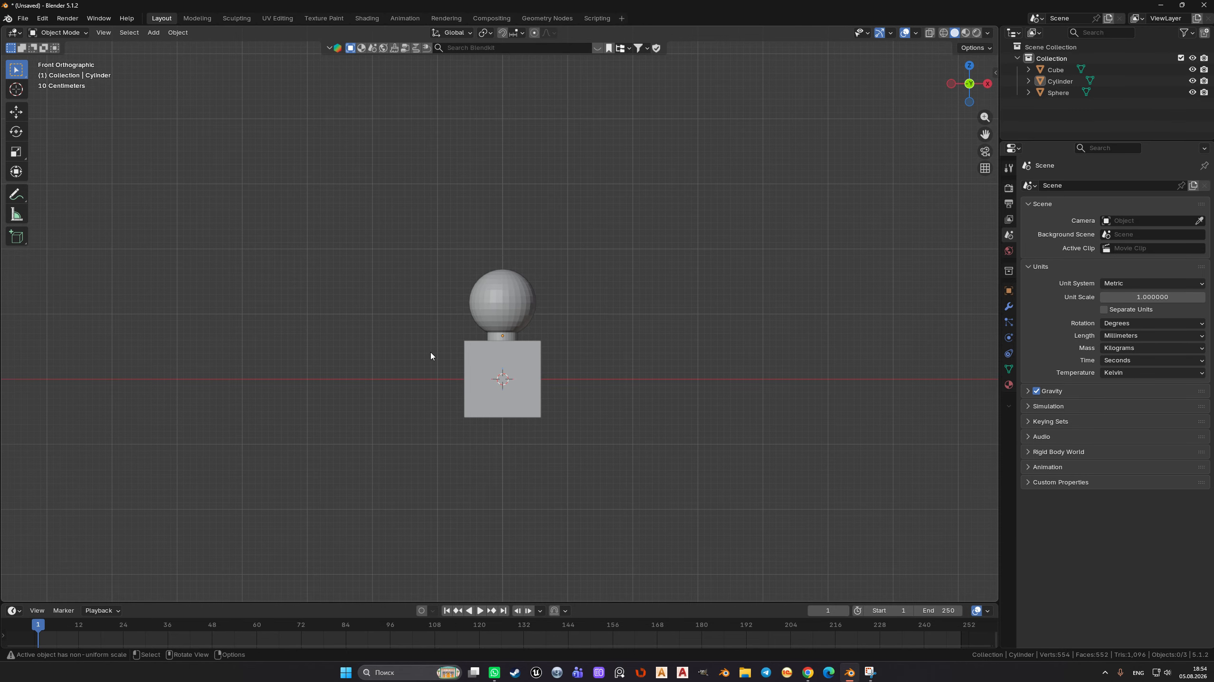
scroll(525, 386, up, 1)
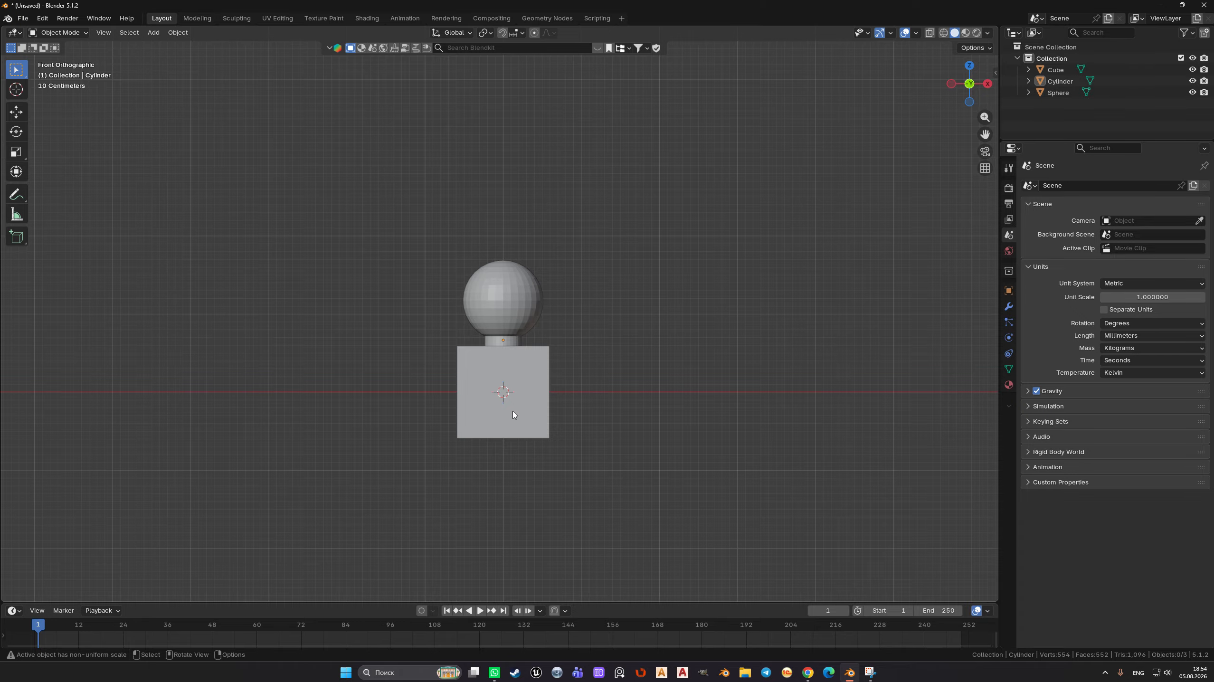
scroll(513, 415, up, 3)
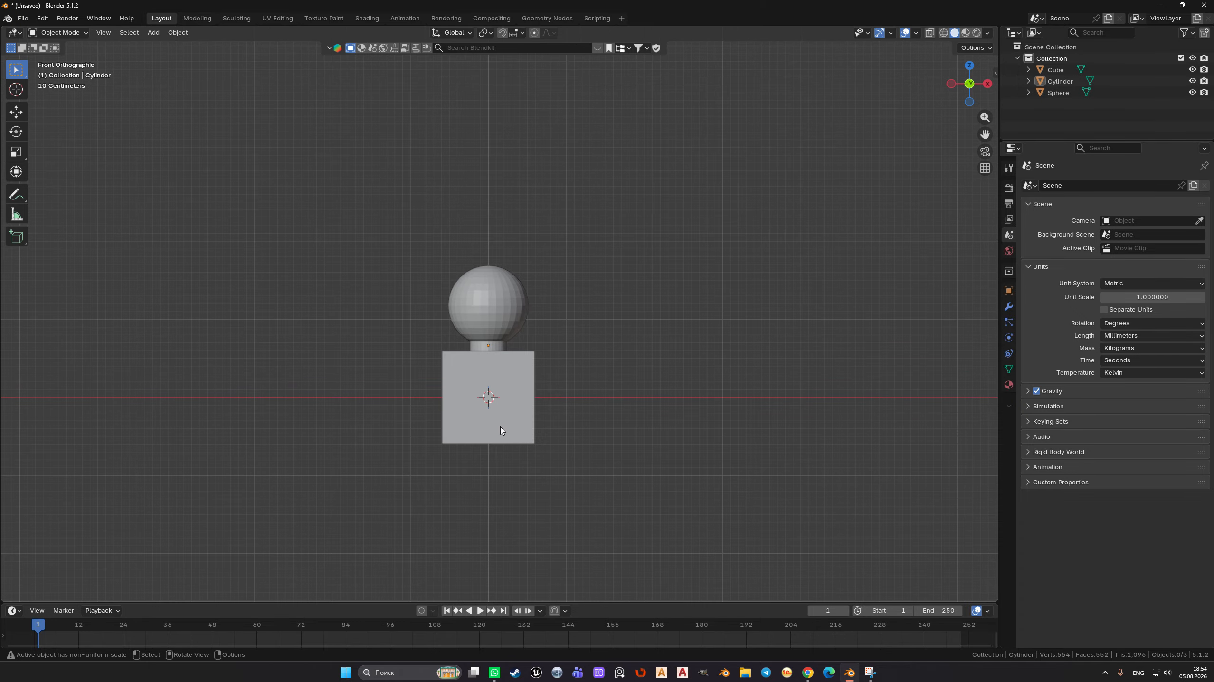
click(459, 320)
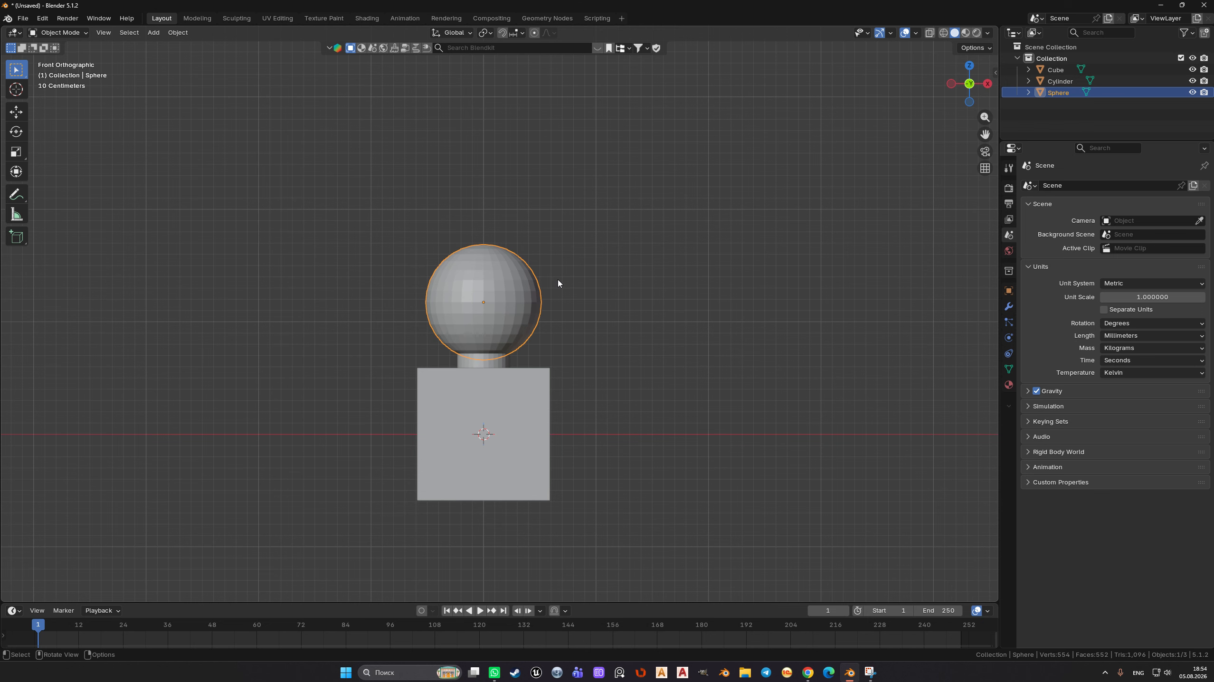
shift+middle_drag(555, 282, 549, 274)
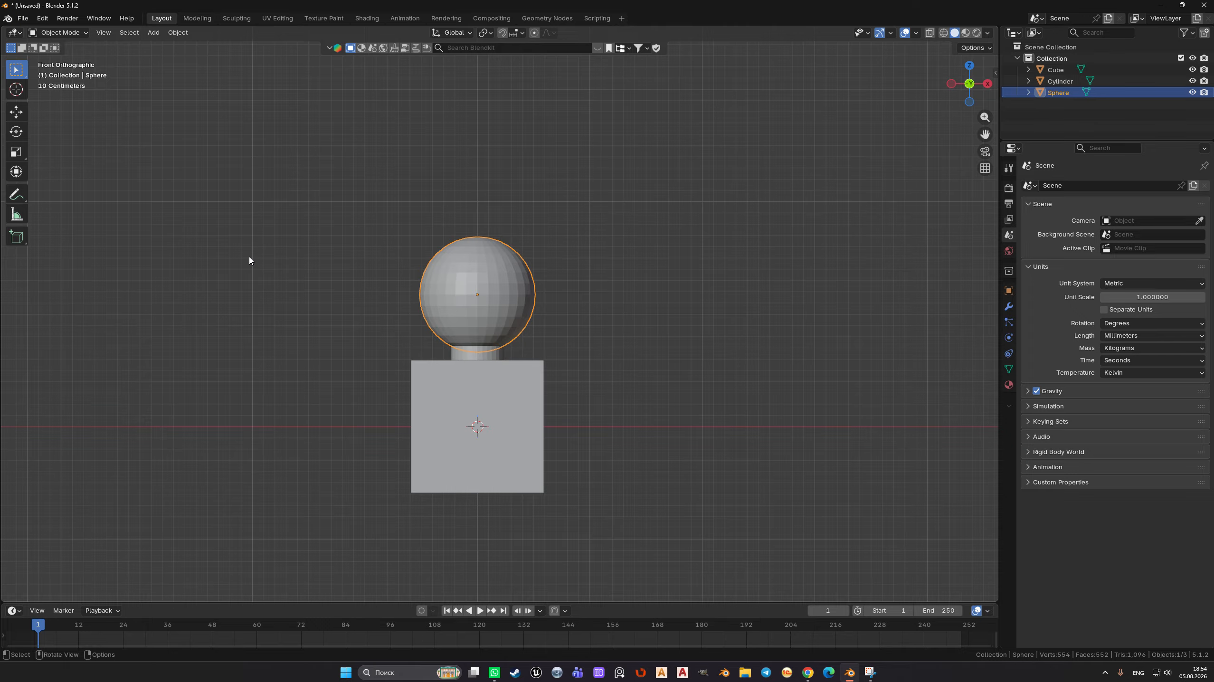
- Handwrite the annotation "Shift +D" in the empty area above and right of the robot and return to the selection tool
click(17, 195)
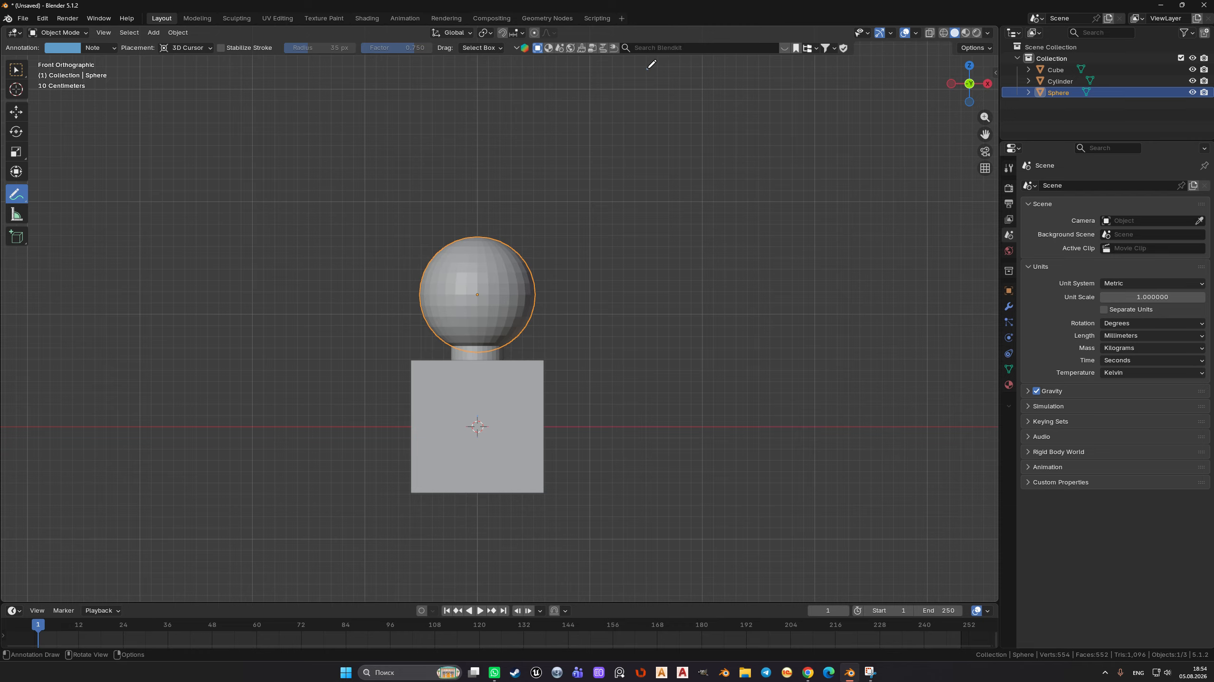
mouse_move(647, 68)
mouse_down()
mouse_move(638, 86)
mouse_move(672, 90)
mouse_move(694, 70)
mouse_move(683, 90)
mouse_move(699, 85)
mouse_up()
drag(705, 69, 712, 91)
drag(693, 78, 712, 78)
drag(735, 81, 754, 81)
mouse_move(745, 74)
mouse_down()
mouse_move(744, 92)
mouse_move(785, 72)
mouse_move(770, 89)
mouse_up()
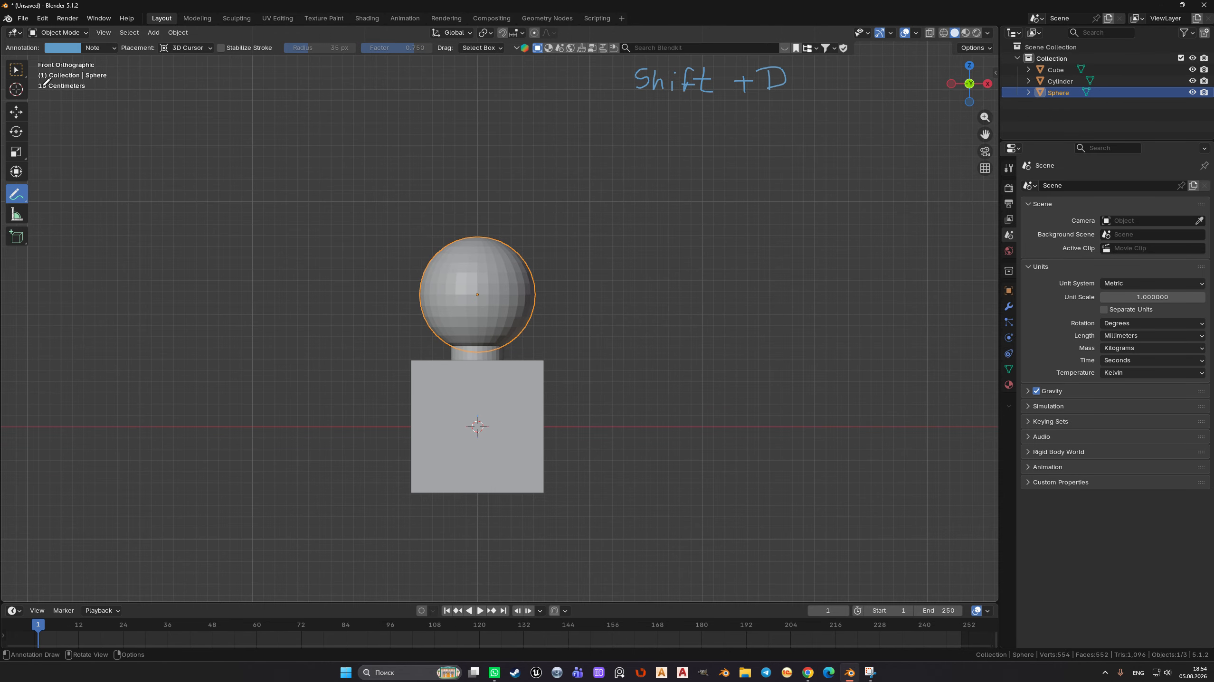
click(16, 71)
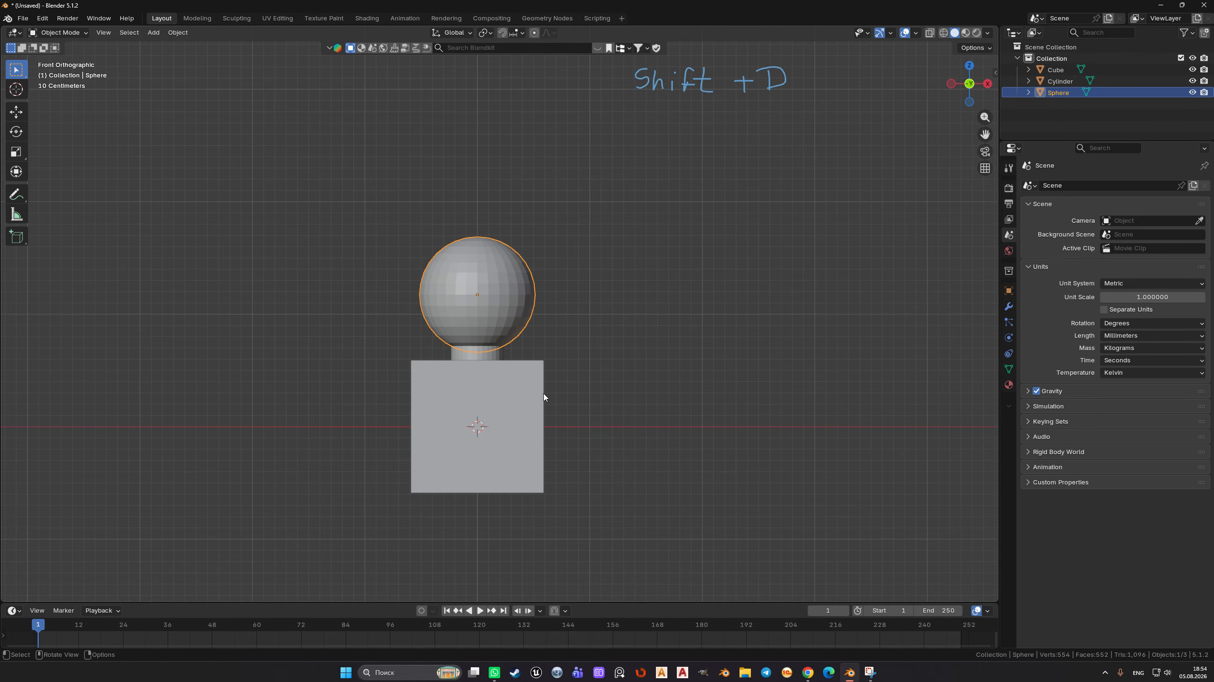
- Duplicate the head sphere and place the copy just beside the cube's upper right side
mouse_move(528, 401)
shift+middle_down()
mouse_move(519, 388)
mouse_move(526, 406)
shift+middle_up()
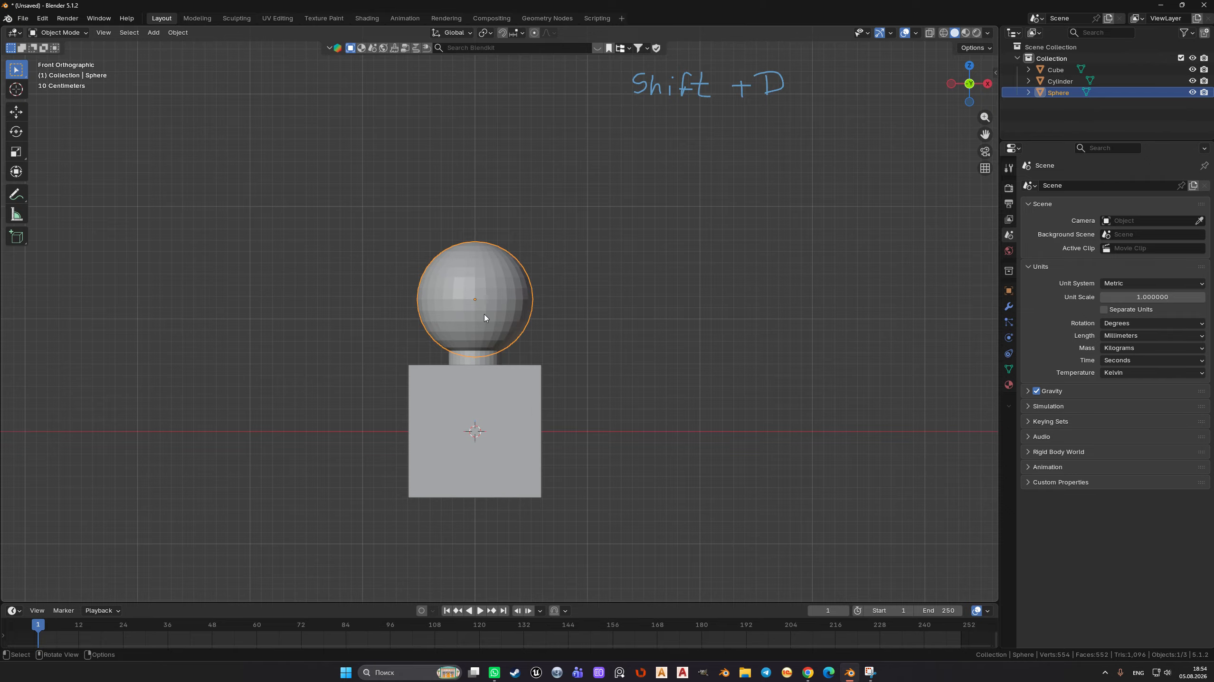
key(shift+d)
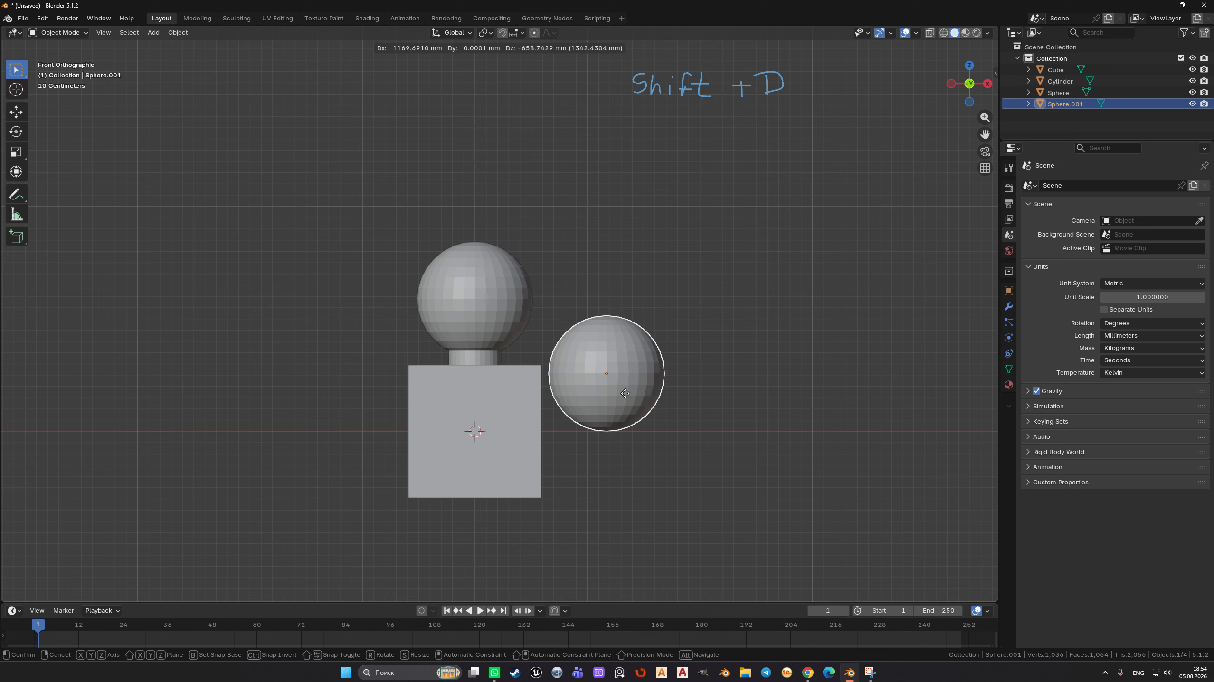
click(617, 388)
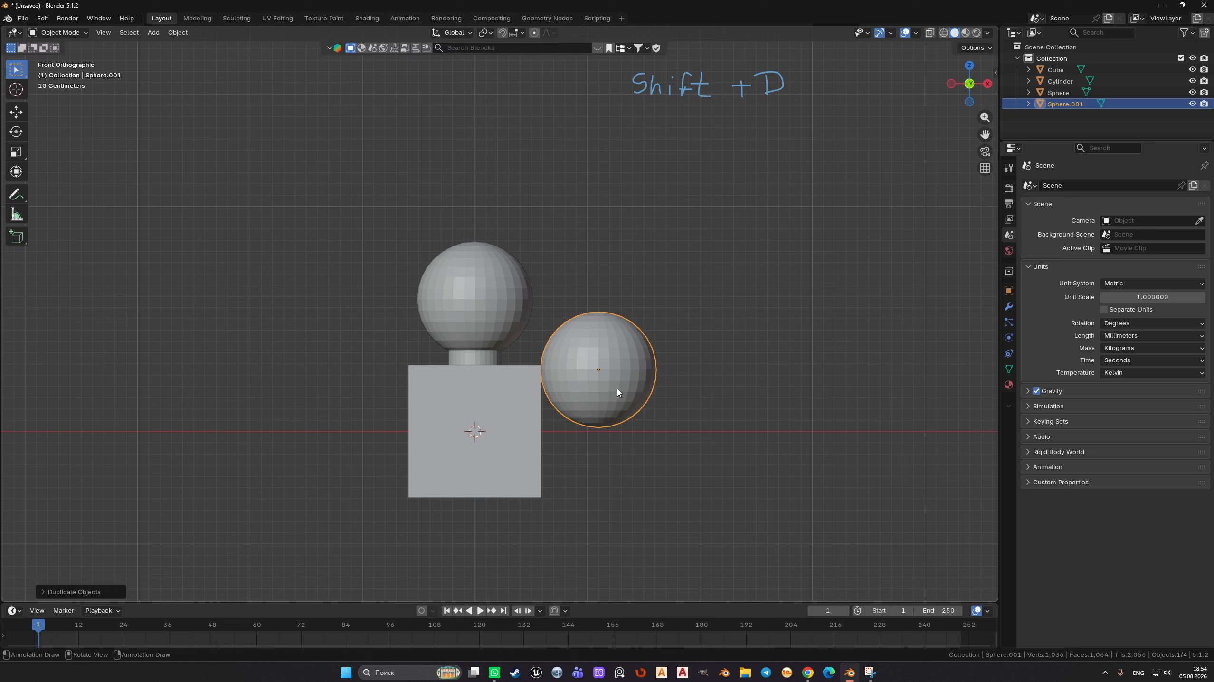
- Scale the copied sphere down to about 0.4 and move it about 250 mm toward the cube, leaving a small gap for the shoulder
key(s)
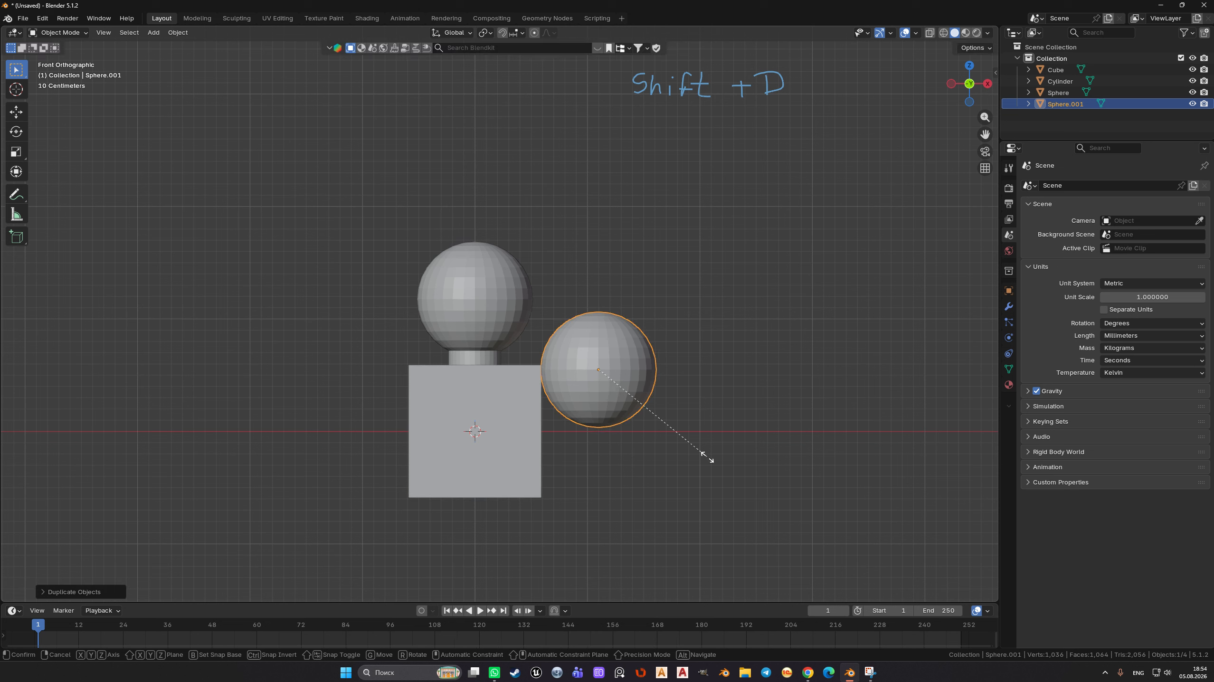
click(645, 402)
key(g)
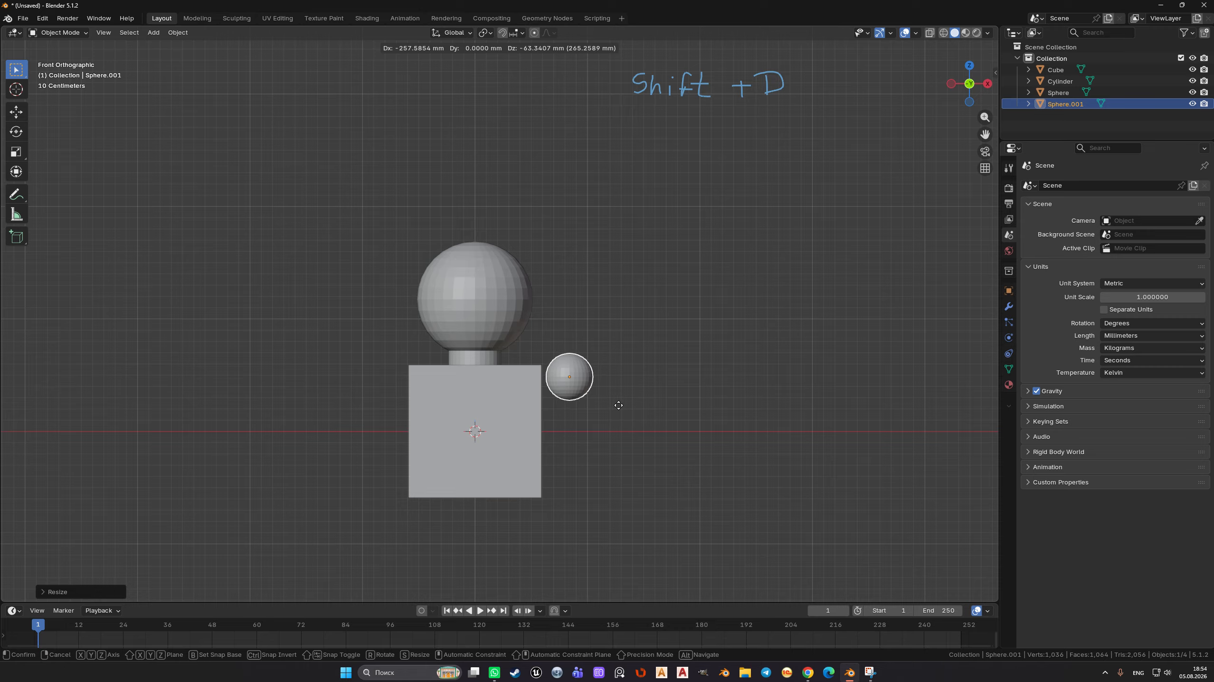
click(618, 407)
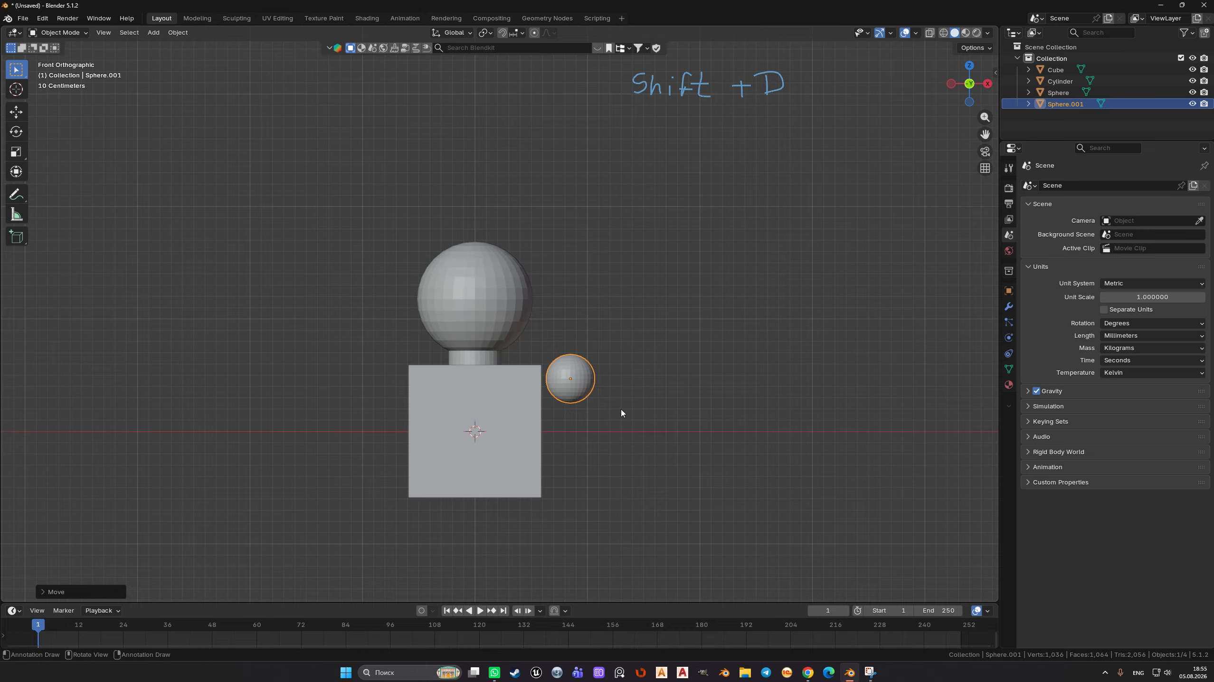
- Duplicate the neck cylinder to the cube's upper right edge and rotate the copy 90° about the Y axis
click(471, 365)
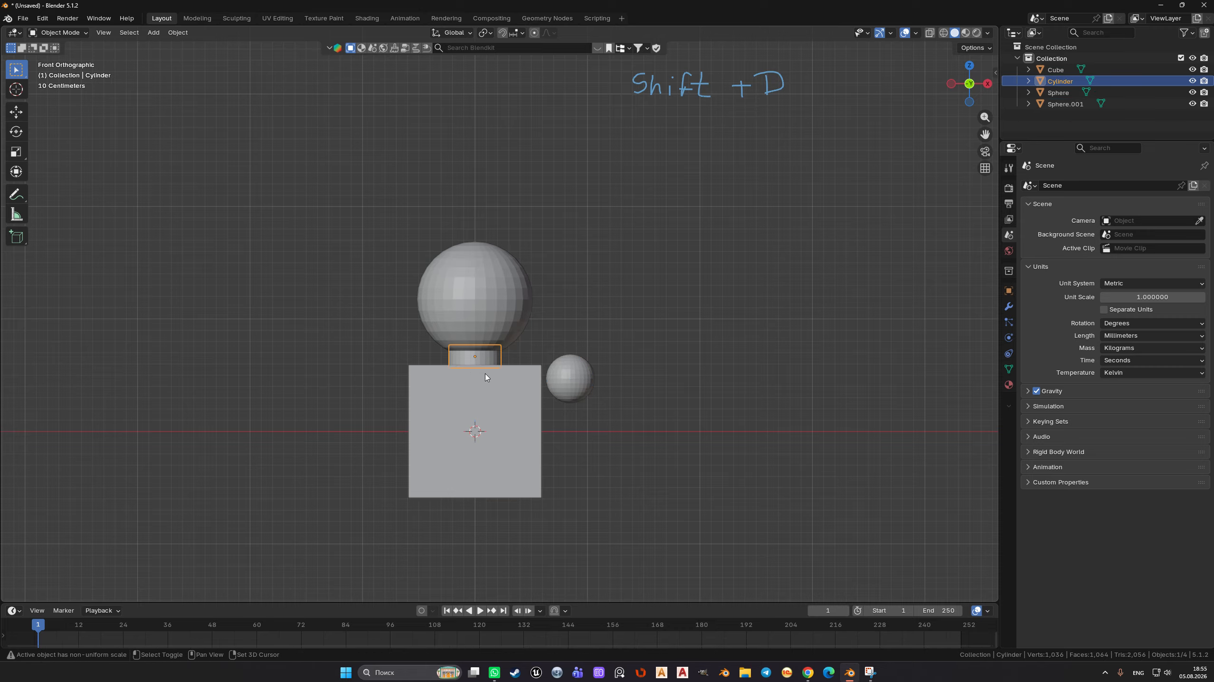
key(shift+d)
click(538, 396)
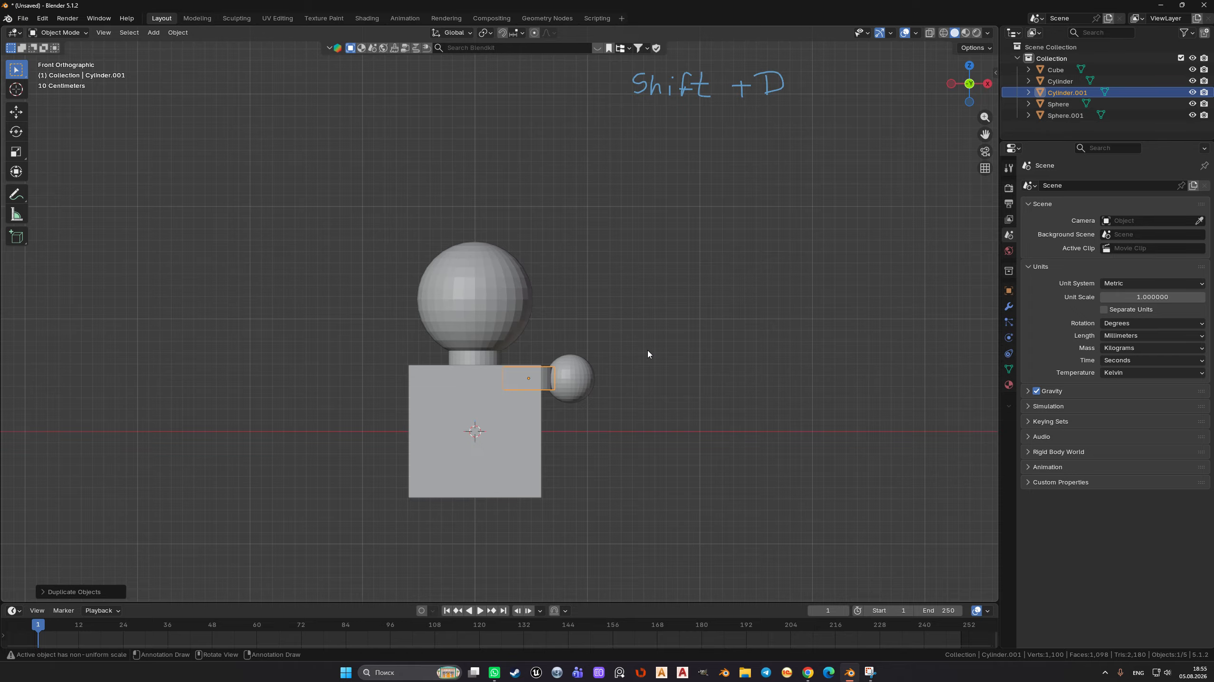
middle_drag(648, 353, 623, 406)
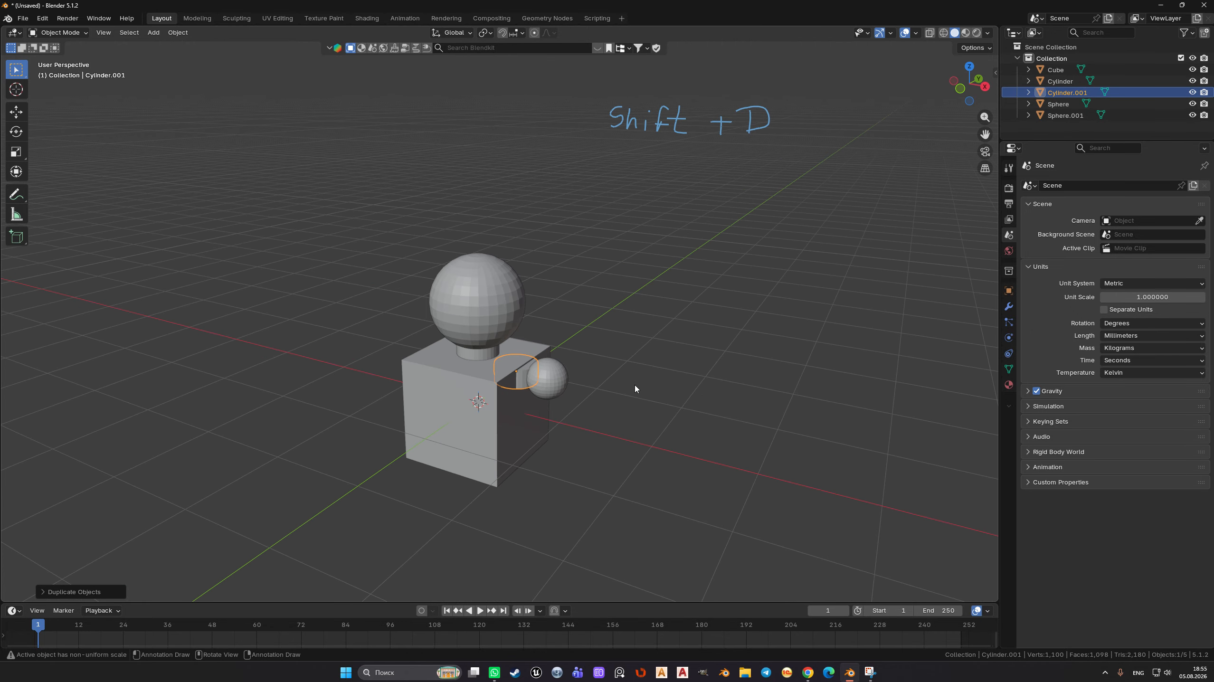
key(r)
text(y)
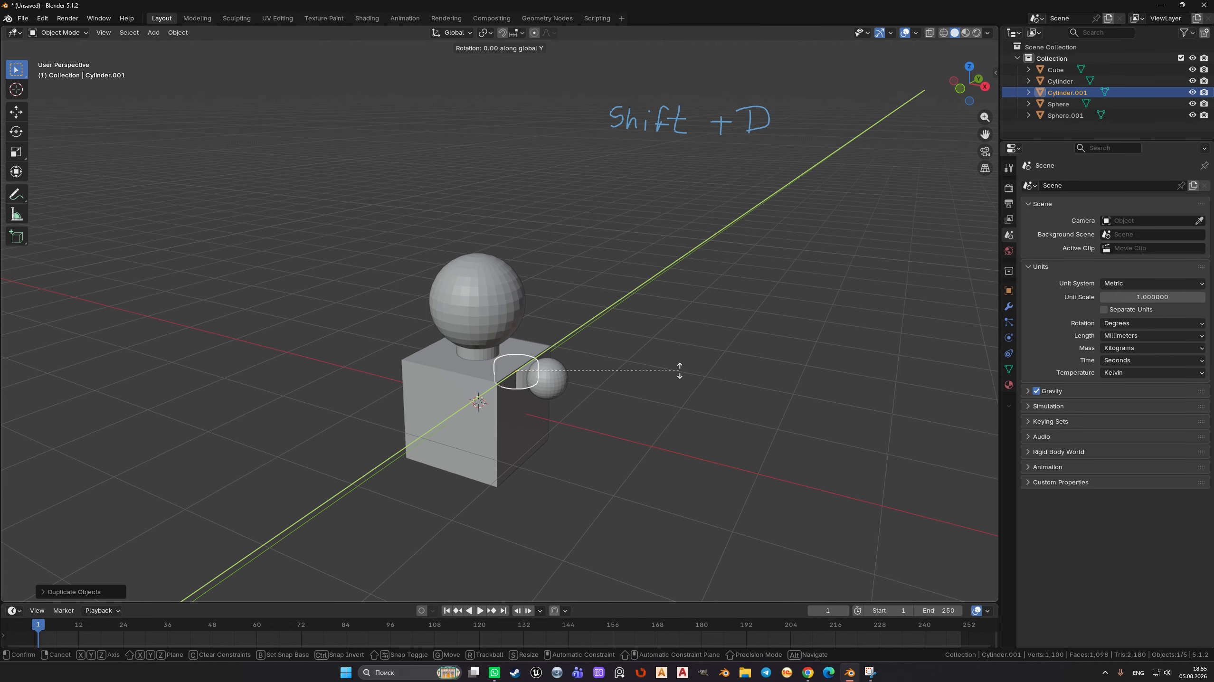
text(9)
key(Return)
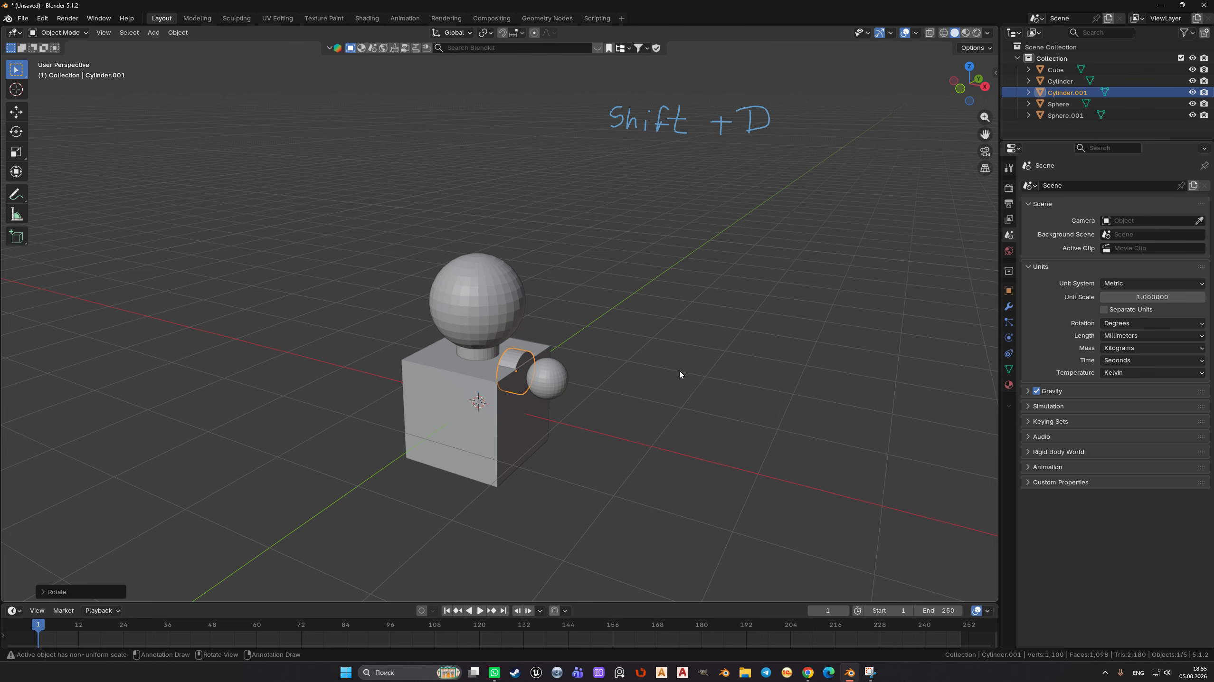
- Scale the rotated cylinder down to about half and move it into the gap between the cube and the small sphere
key(KP_1)
scroll(736, 487, up, 3)
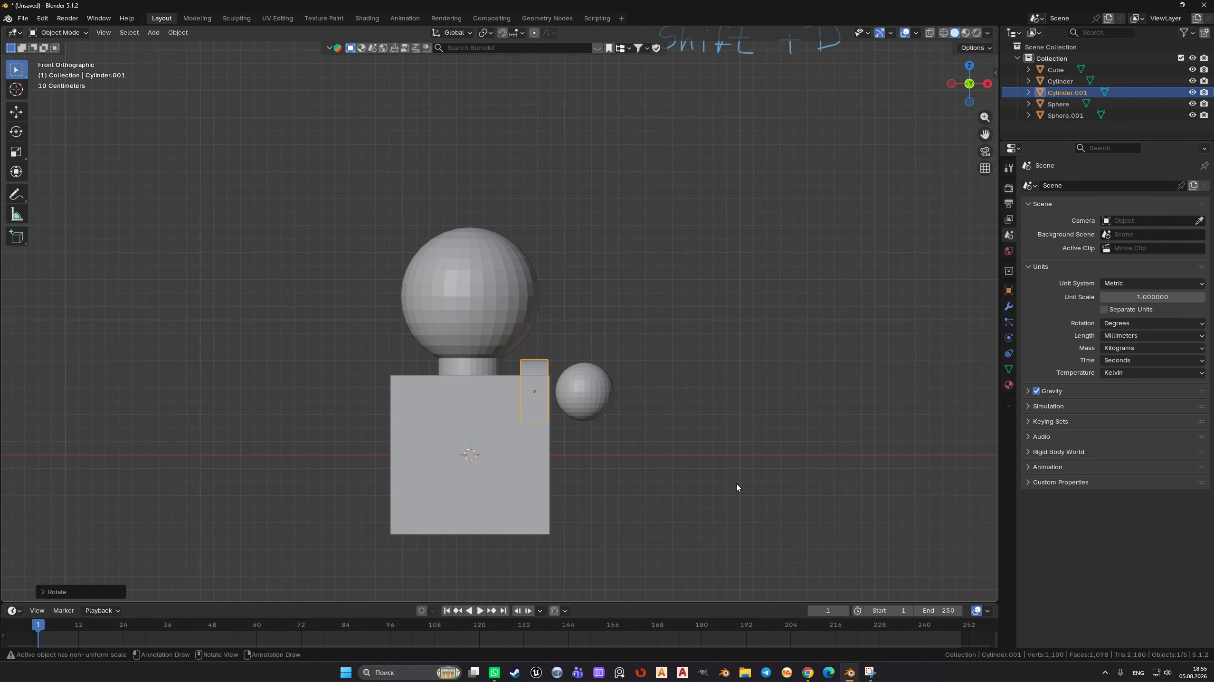
key(s)
click(638, 410)
key(g)
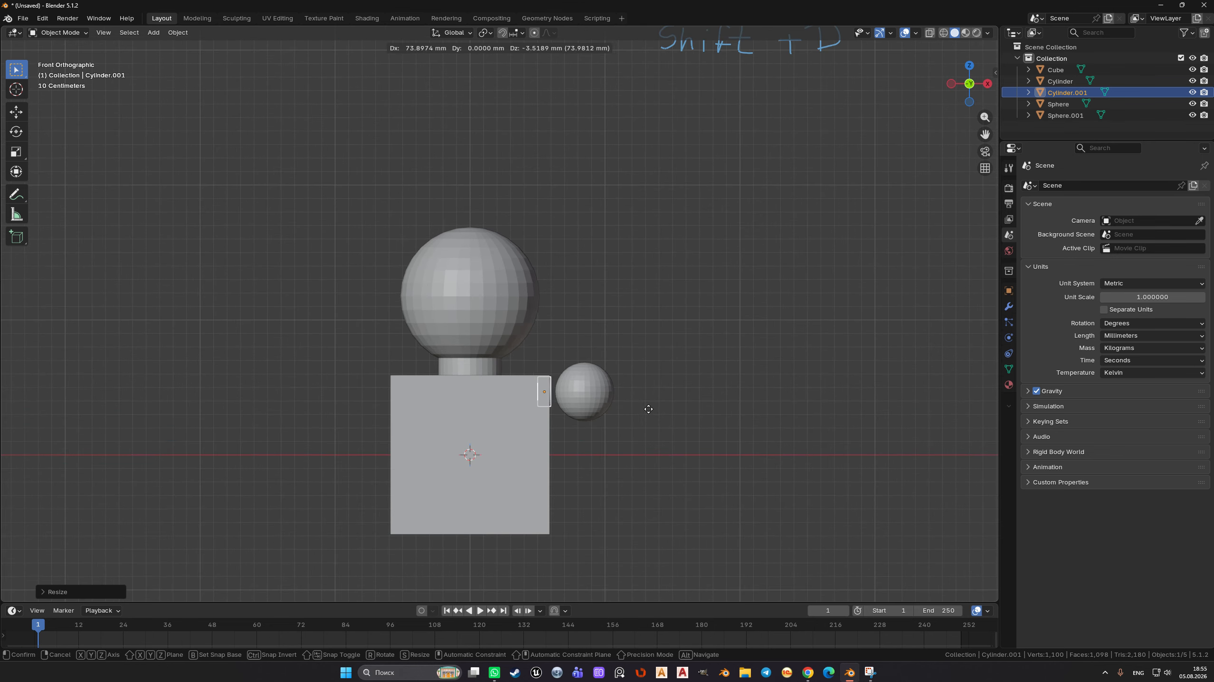
click(680, 430)
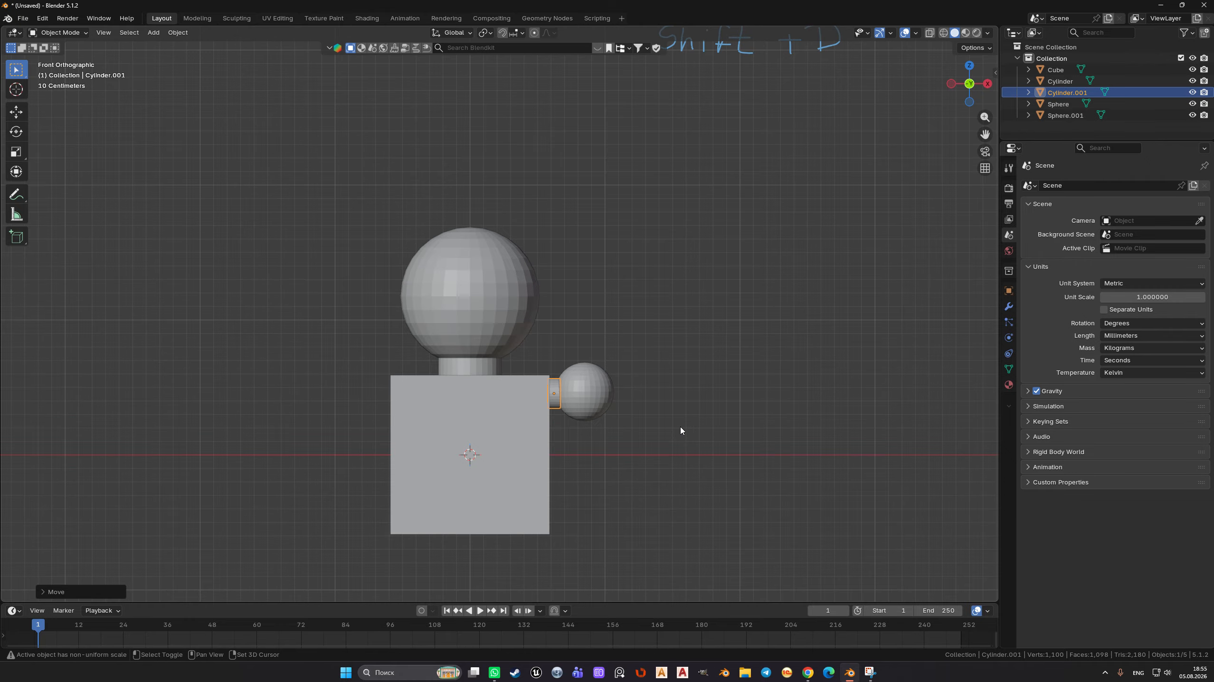
- Stretch the shoulder cylinder along X so it connects the cube's side with the small sphere, and deselect it
scroll(568, 401, up, 5)
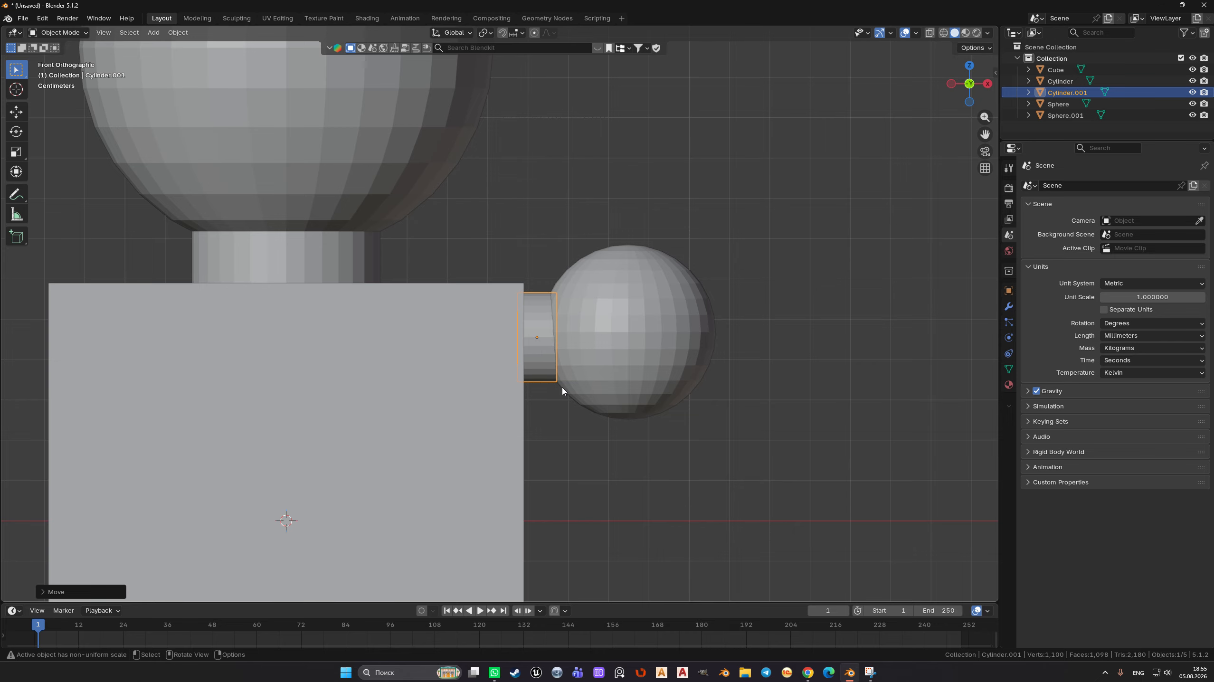
key(s)
key(x)
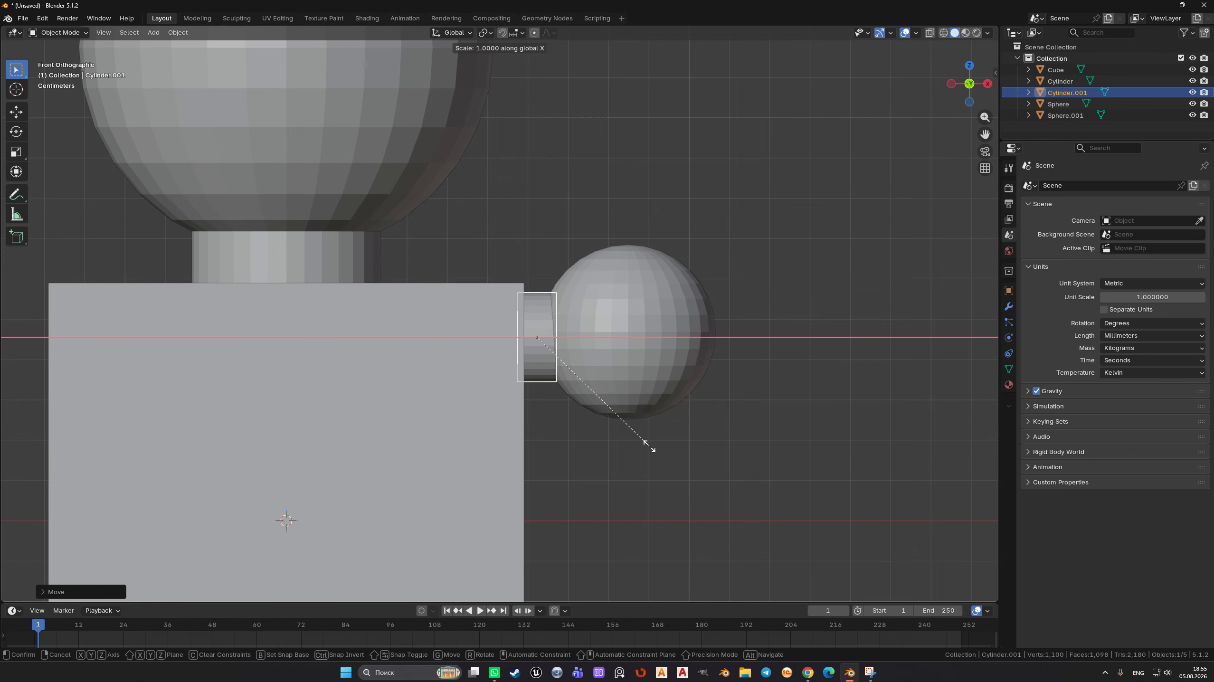
click(731, 463)
scroll(644, 438, down, 5)
click(593, 378)
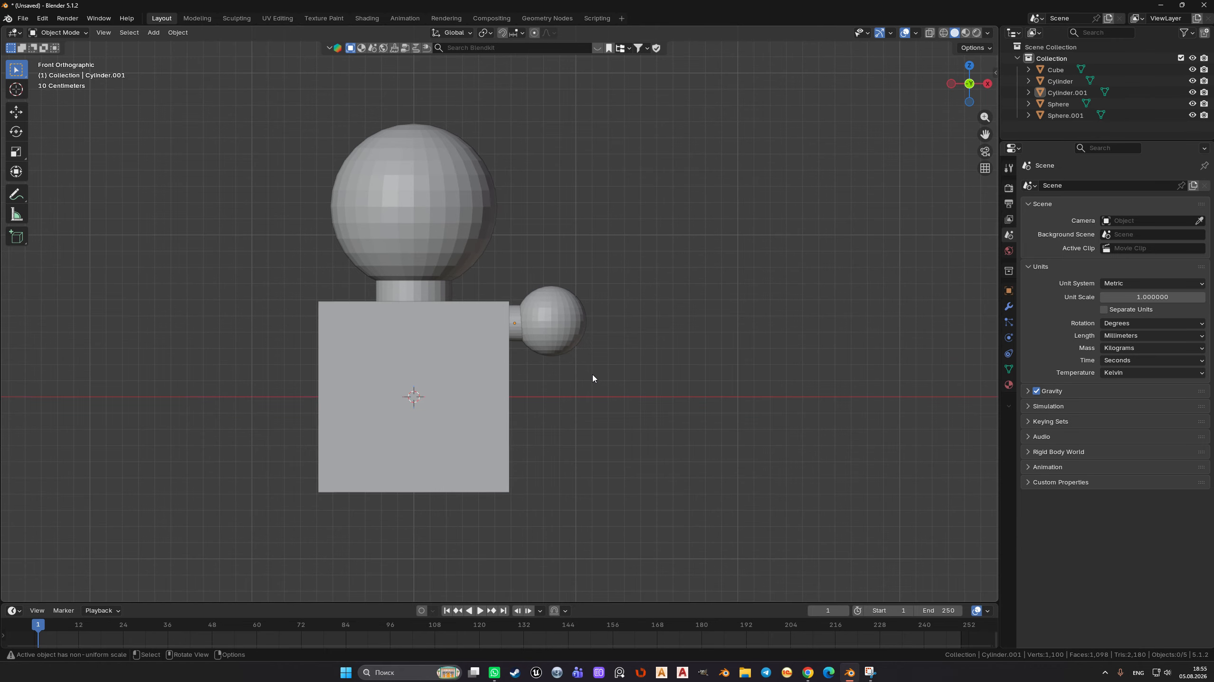
- Select the shoulder sphere and its connecting cylinder, scale both up slightly, and lower them a little along Z
middle_drag(593, 378, 507, 374)
scroll(507, 374, up, 3)
click(527, 337)
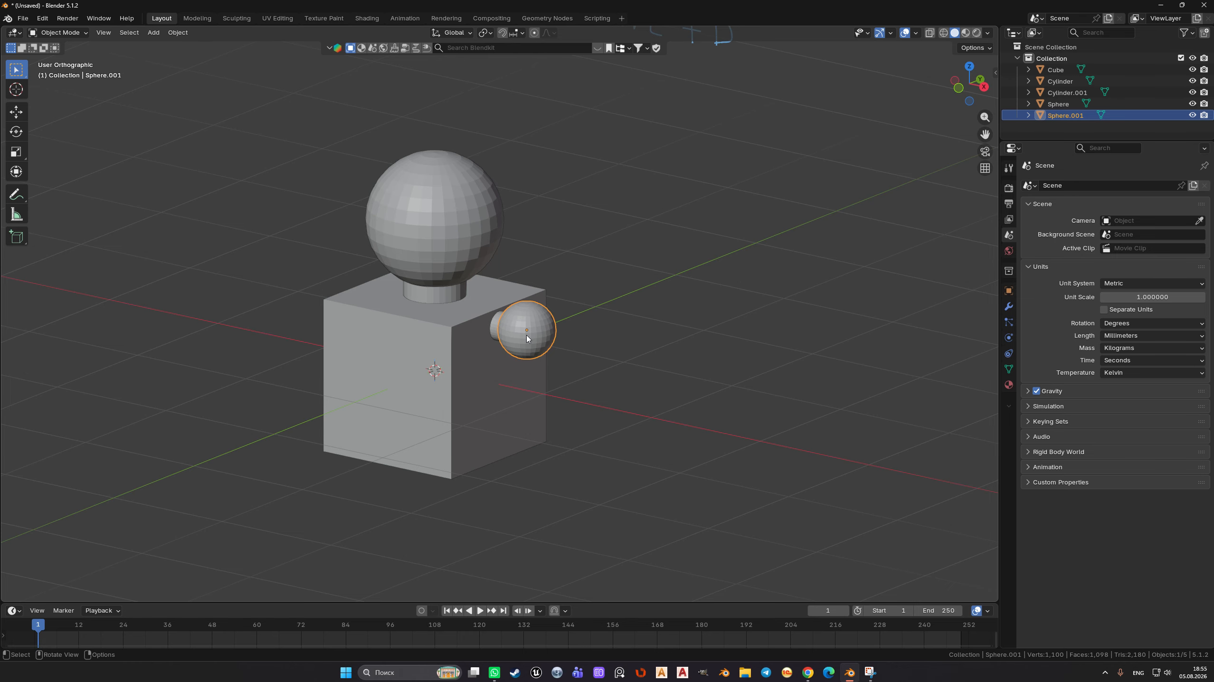
key(KP_1)
shift+click(511, 322)
key(s)
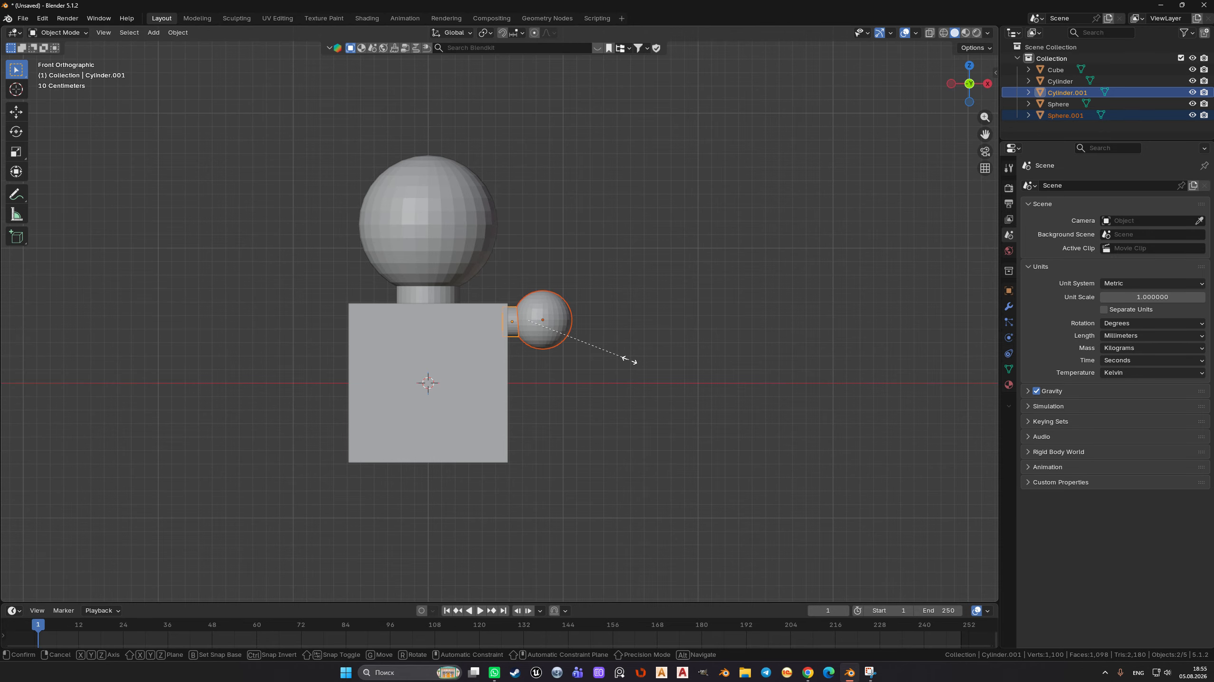
click(658, 370)
key(g)
key(z)
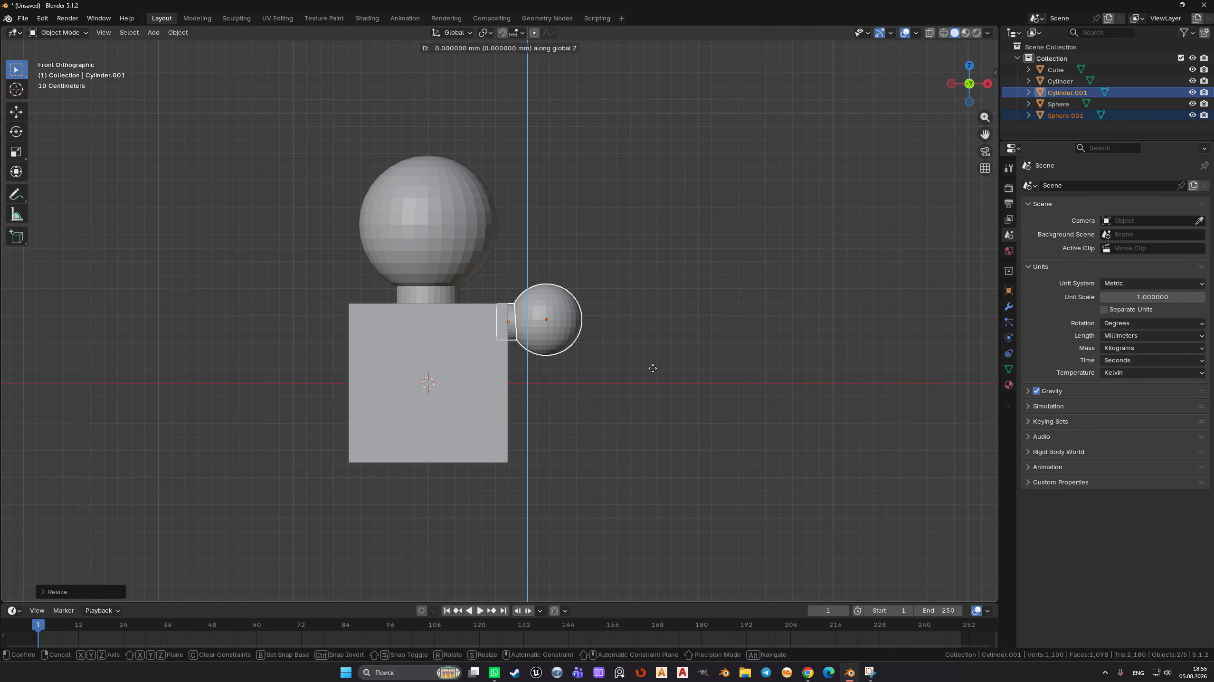
click(647, 394)
click(642, 374)
scroll(631, 378, down, 3)
middle_drag(597, 382, 509, 347)
scroll(528, 398, up, 3)
click(505, 333)
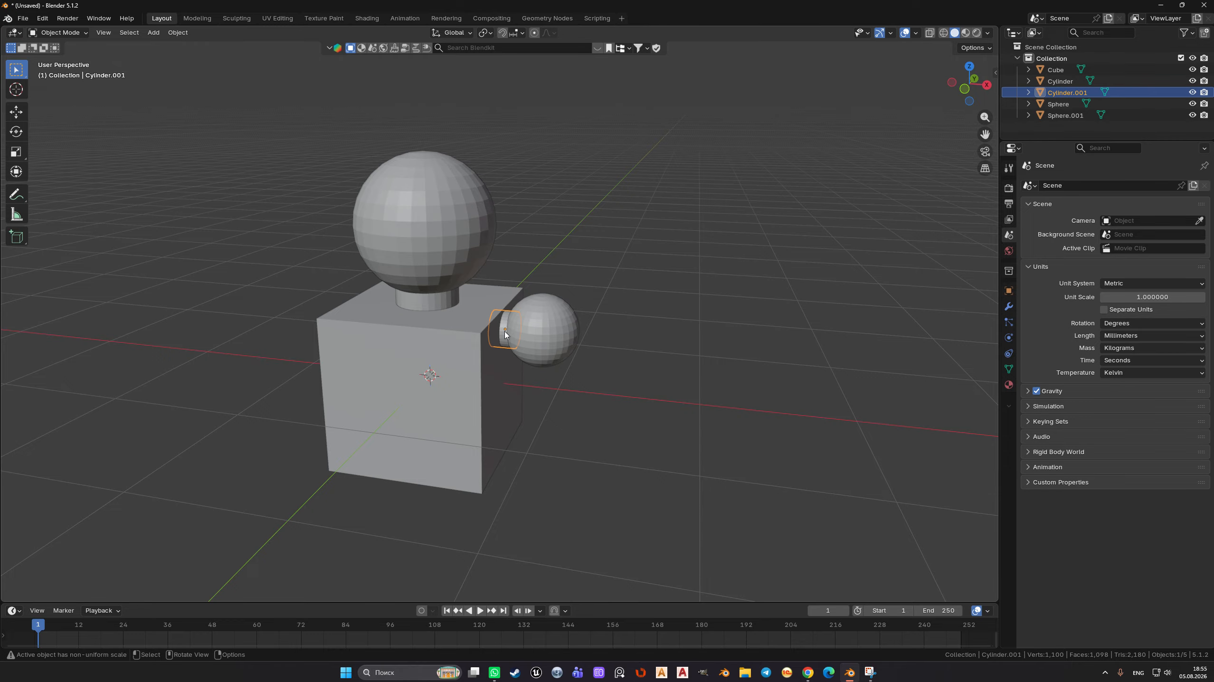
shift+click(542, 331)
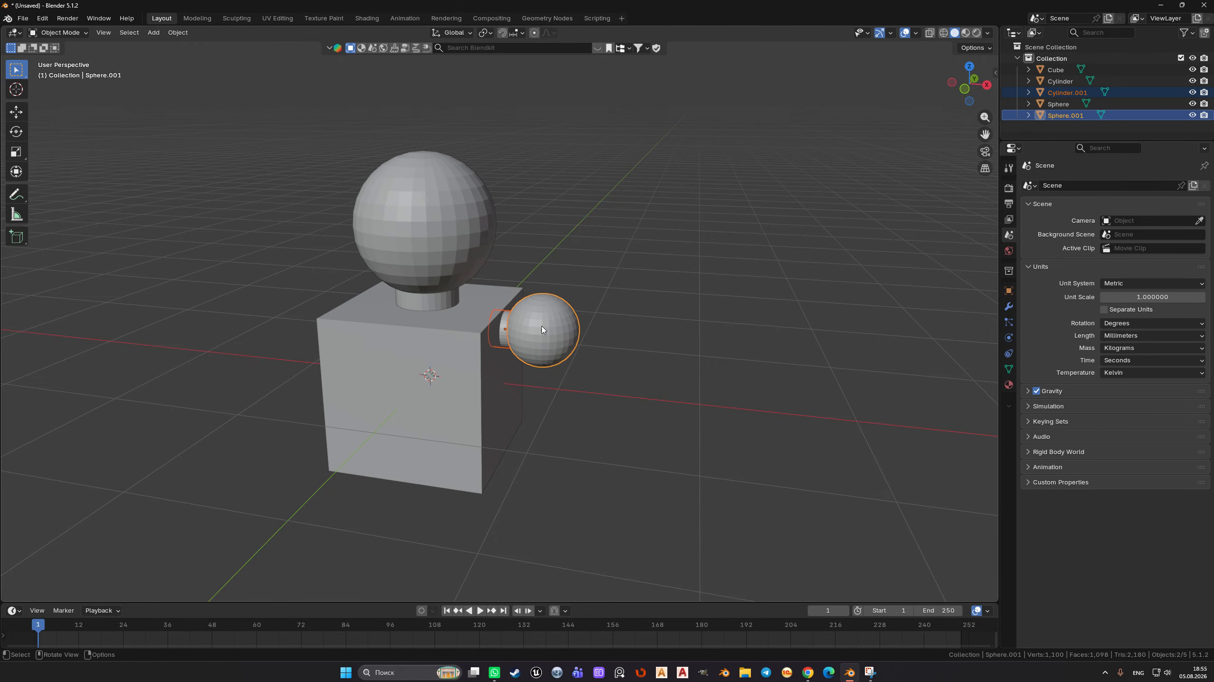
key(KP_1)
click(515, 328)
click(506, 328)
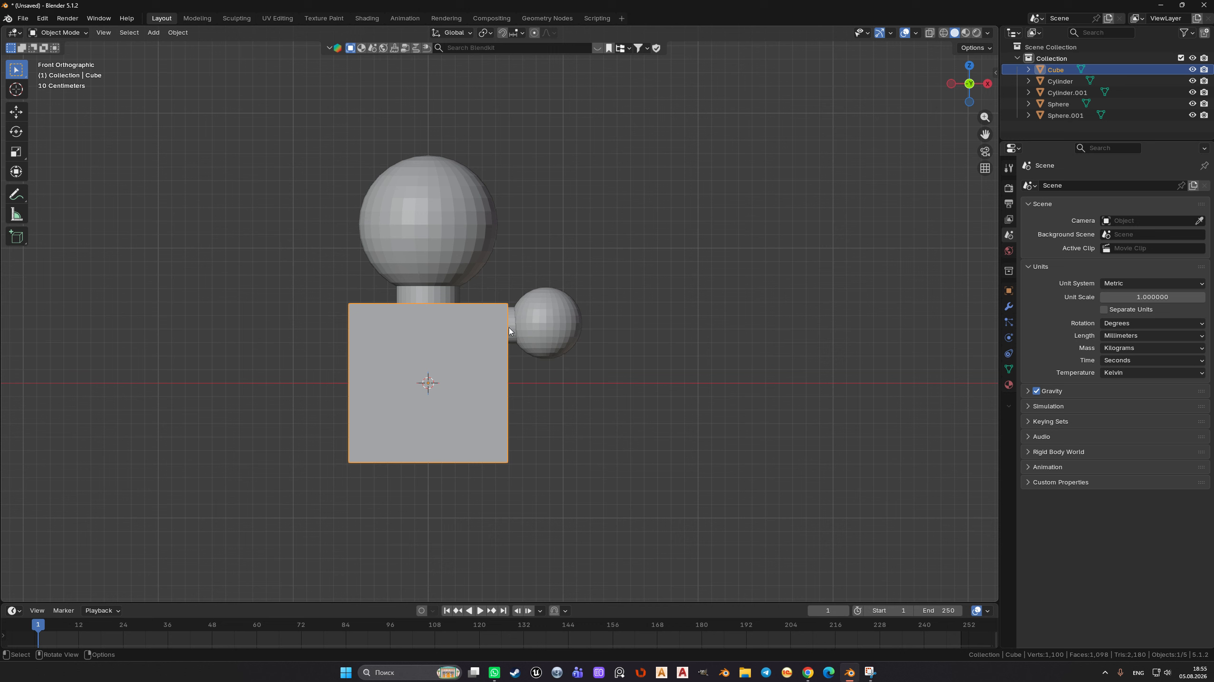
- Duplicate the neck cylinder beneath the shoulder sphere and narrow the copy to about half in X and Y, locking Z
click(439, 299)
key(shift+d)
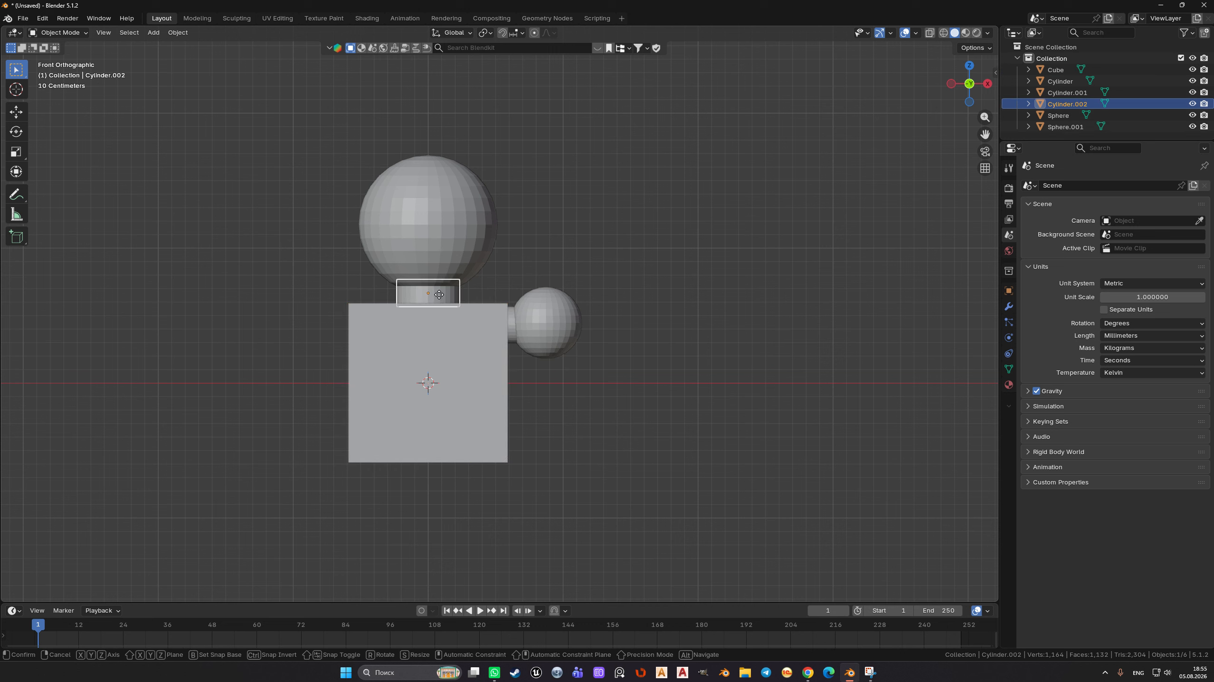
click(556, 385)
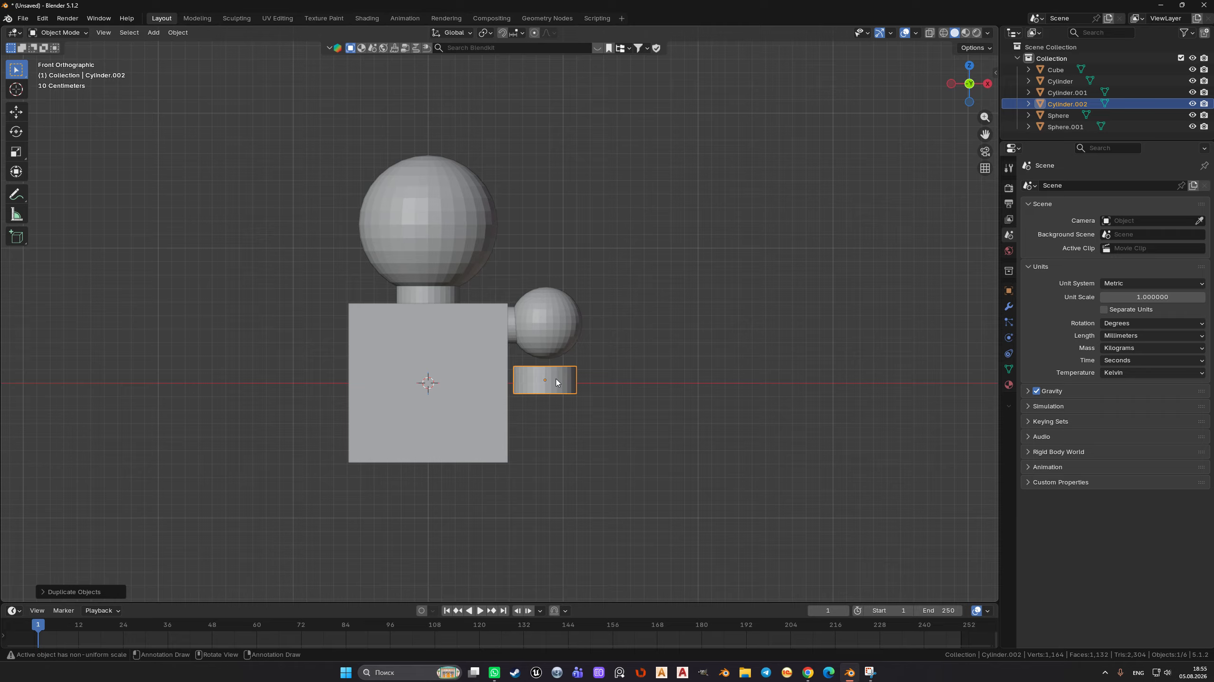
key(s)
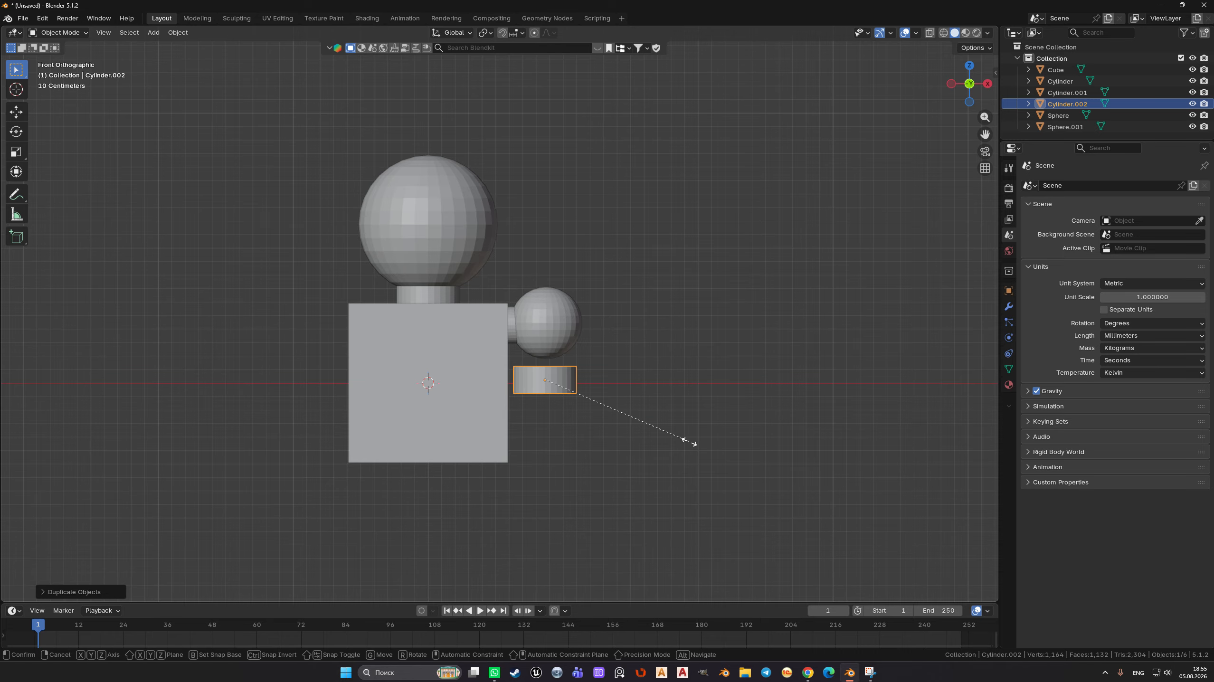
alt+middle_drag(689, 444, 699, 452)
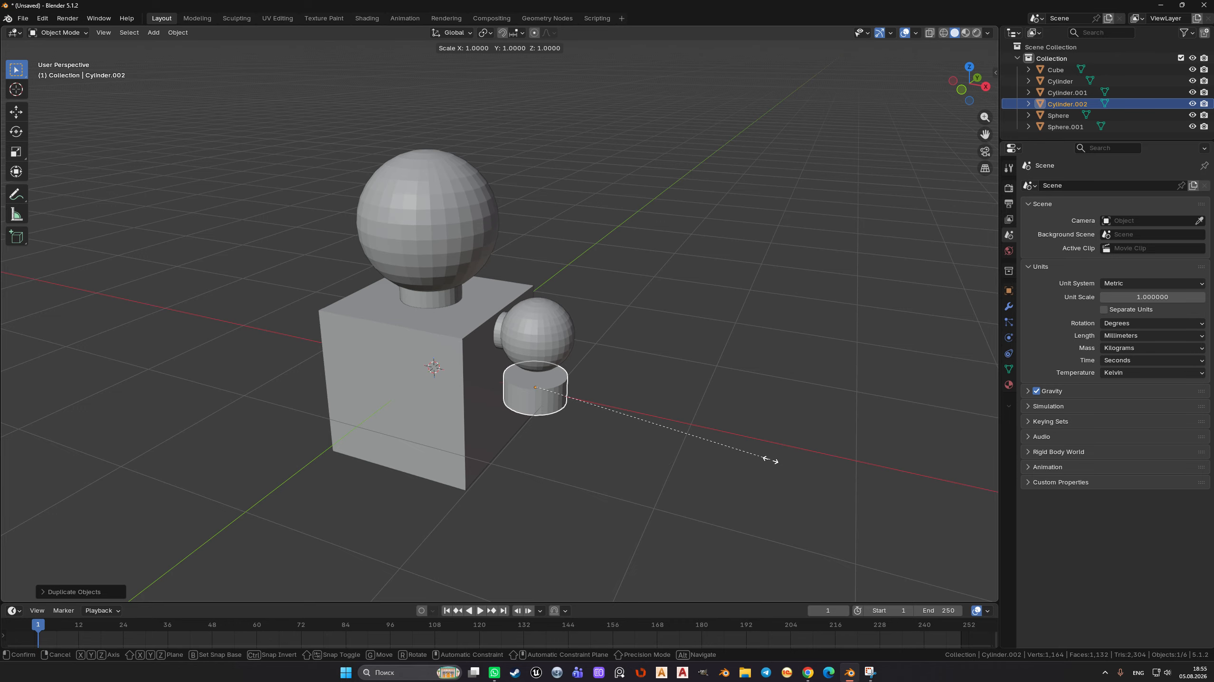
key(shift+z)
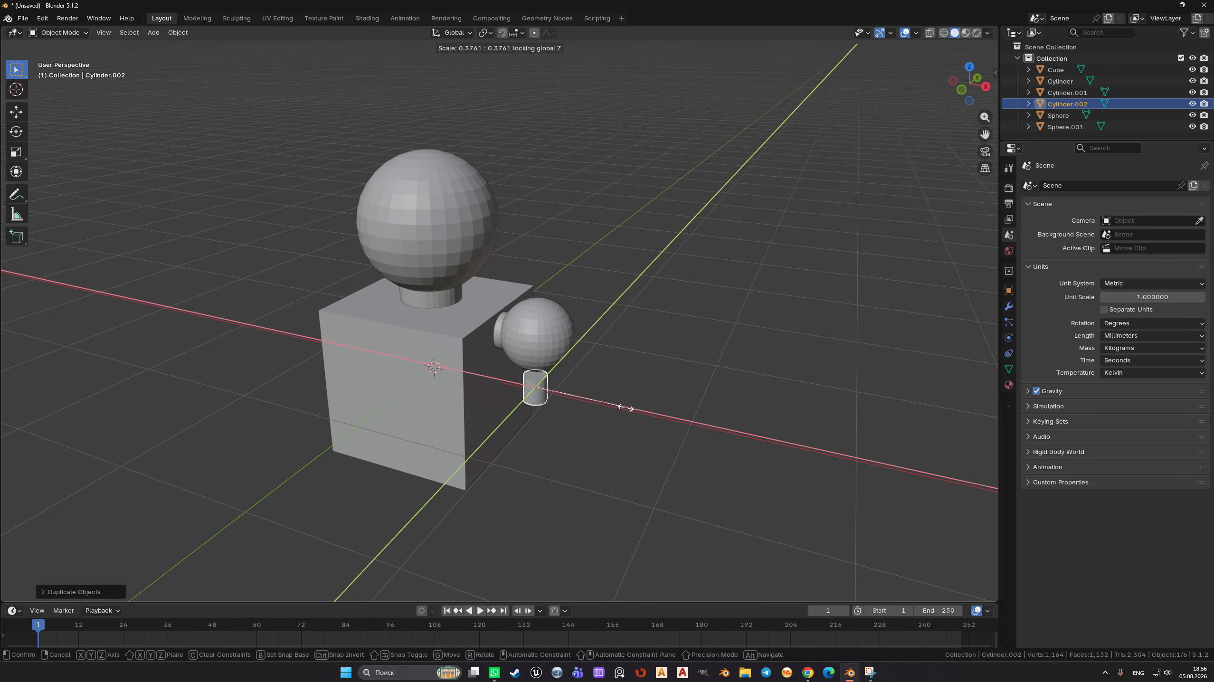
click(653, 425)
scroll(659, 304, down, 3)
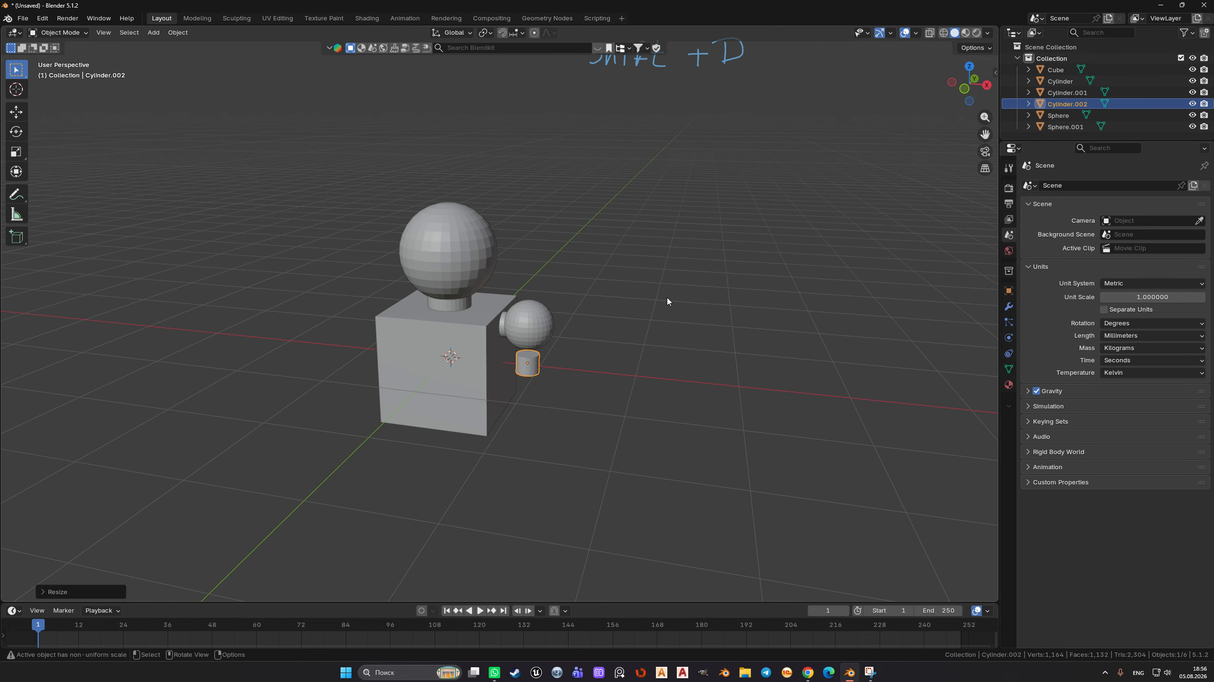
- Move the narrowed cylinder up about 122 mm so its top overlaps the underside of the shoulder sphere
key(KP_1)
scroll(542, 399, up, 3)
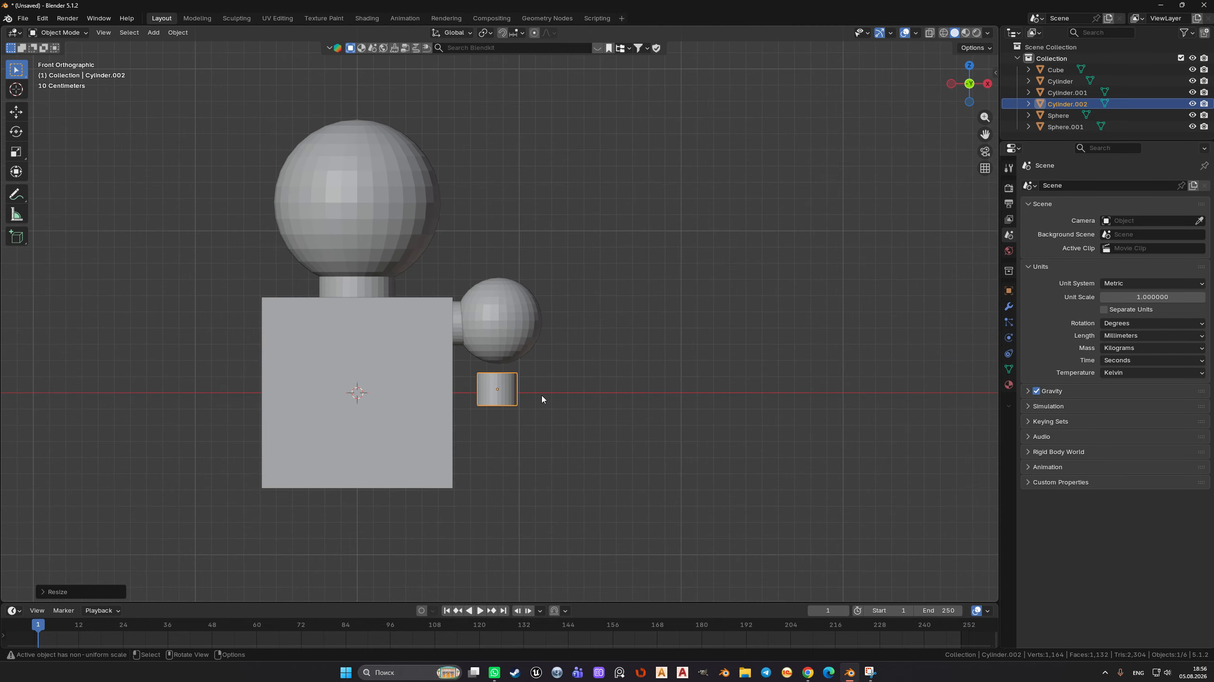
key(g)
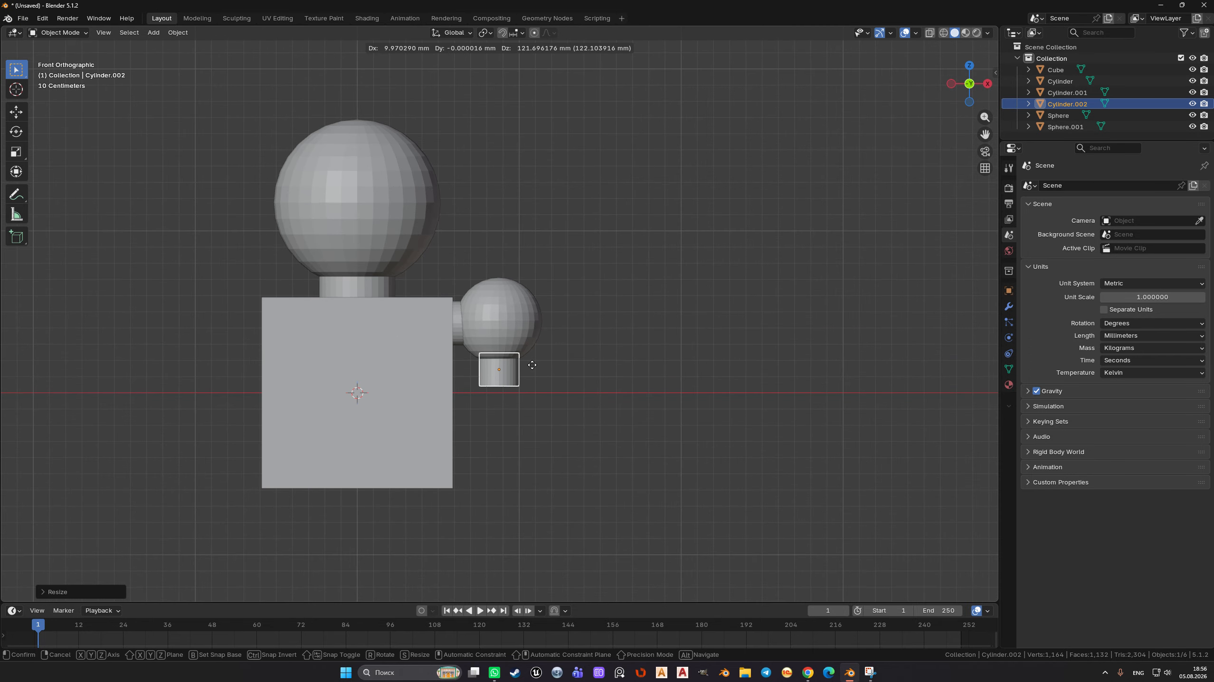
click(532, 365)
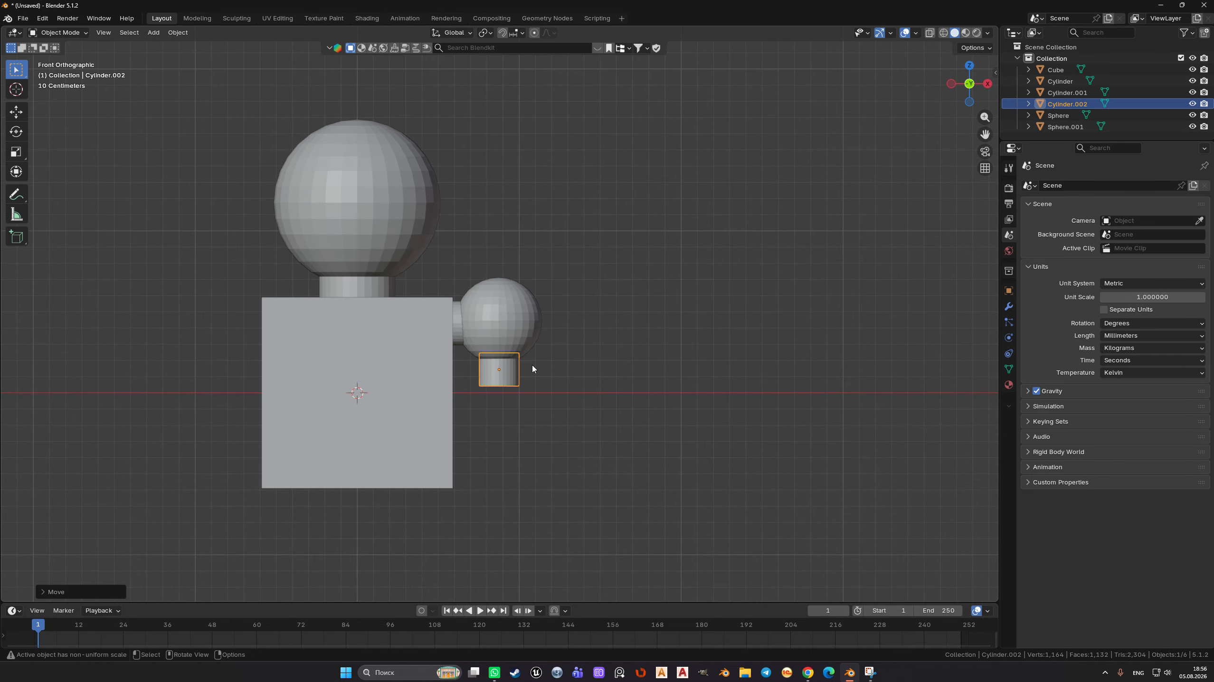
- Duplicate the short cylinder under the shoulder sphere and place the copy directly below it in the right side view
middle_drag(532, 368, 523, 383)
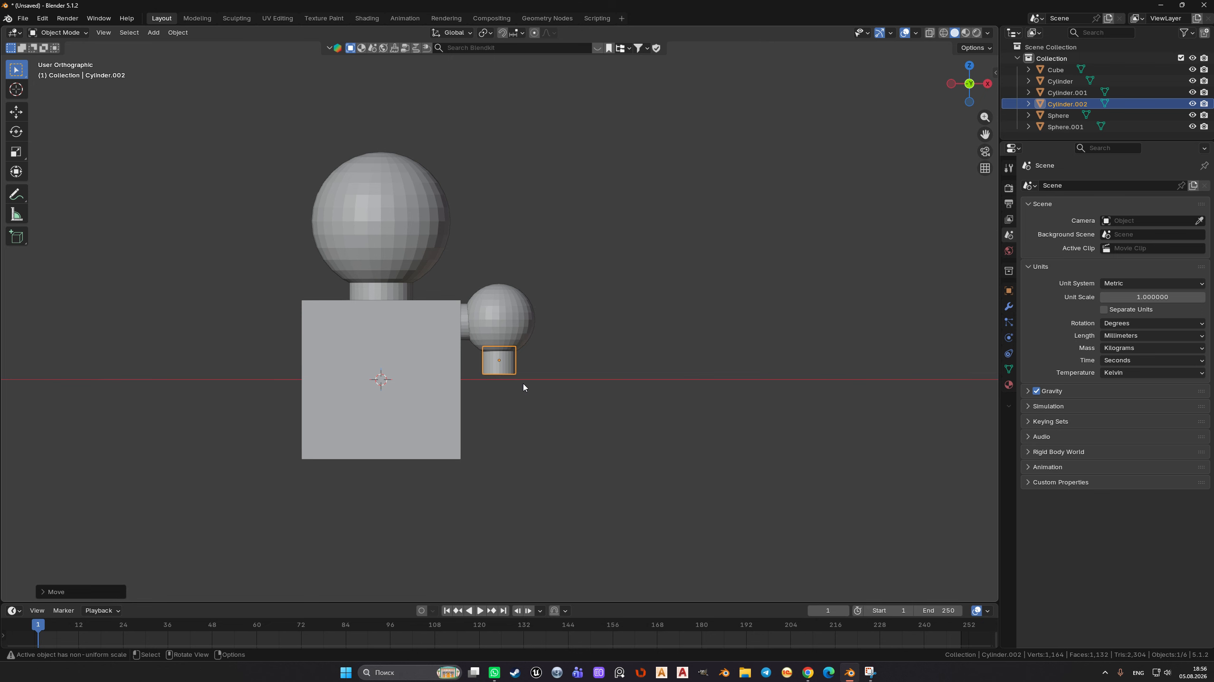
key(KP_3)
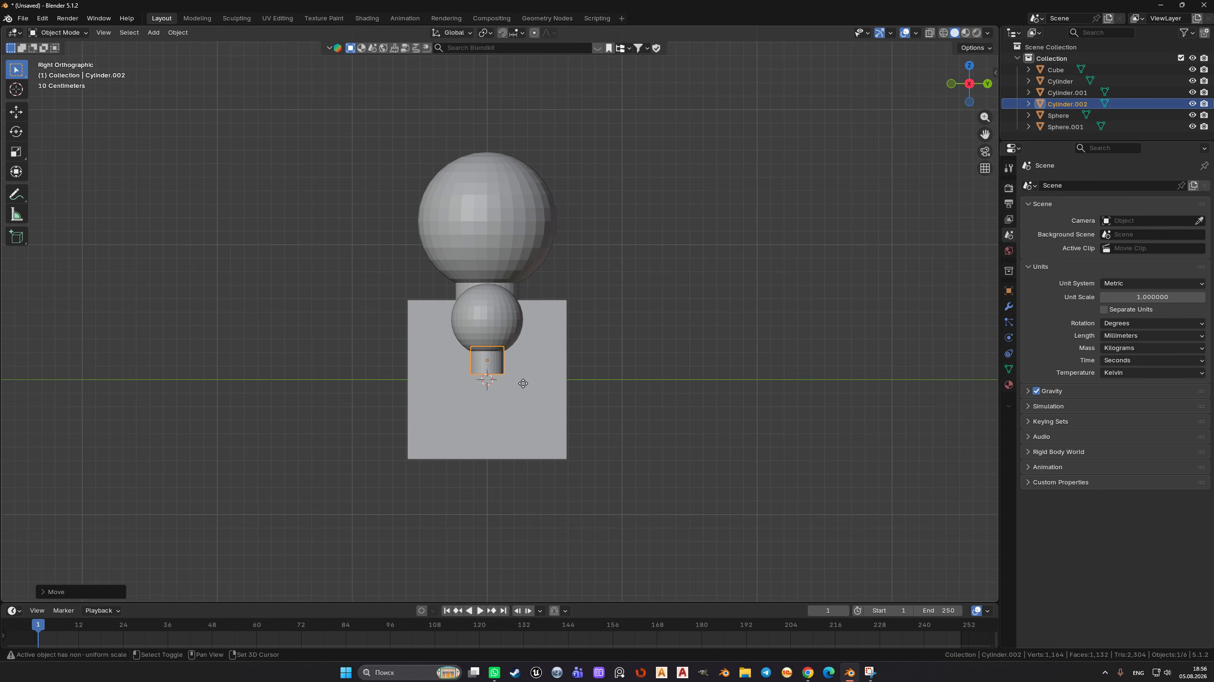
key(shift+d)
click(524, 437)
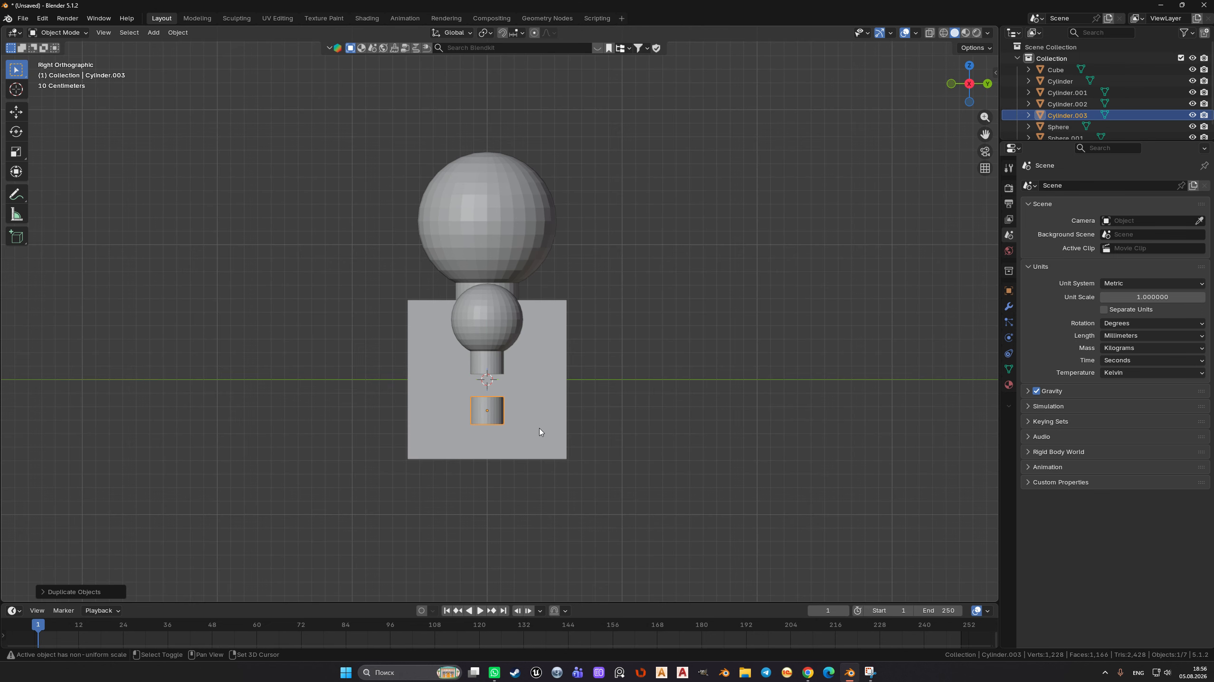
- Enlarge the copied cylinder to about 1.3 times its size and stretch it to about double along Z as an upper arm
scroll(560, 409, up, 1)
key(s)
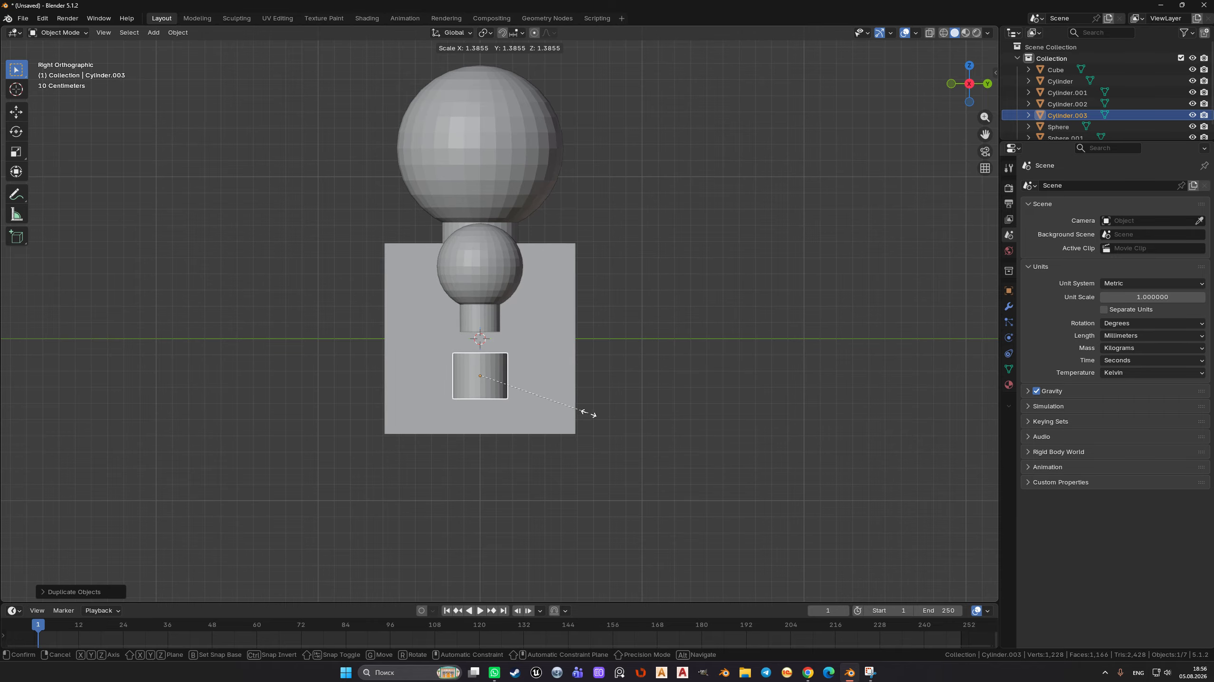
click(582, 409)
key(s)
key(z)
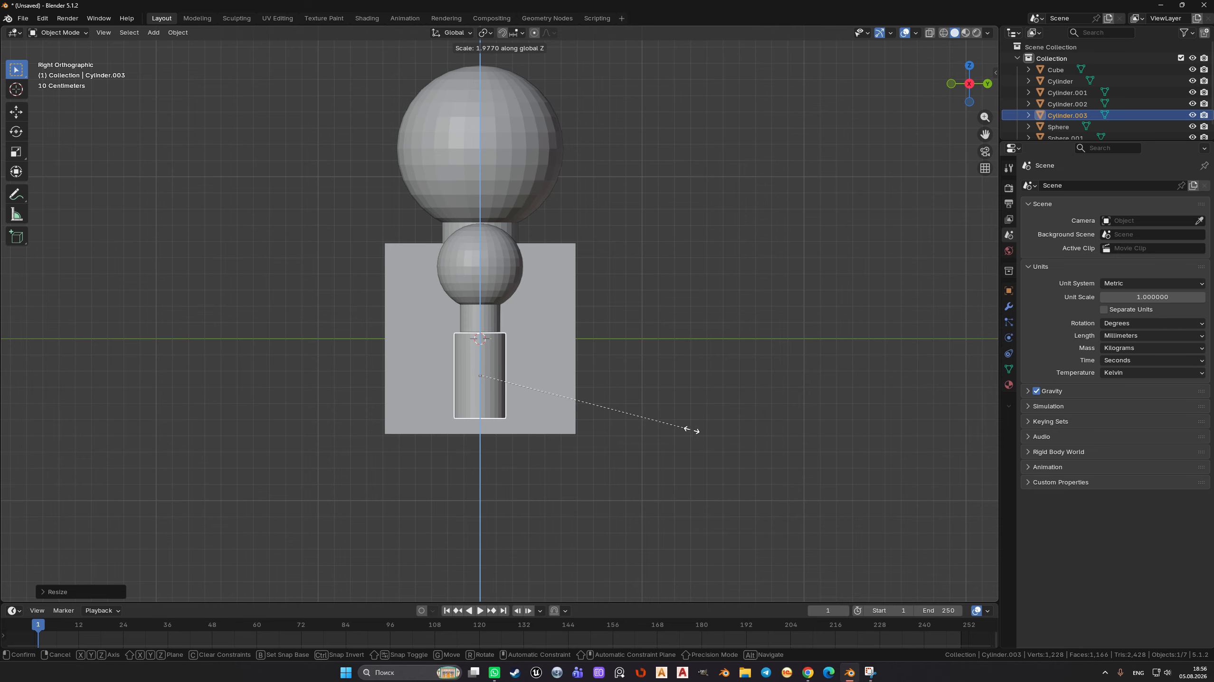
click(705, 437)
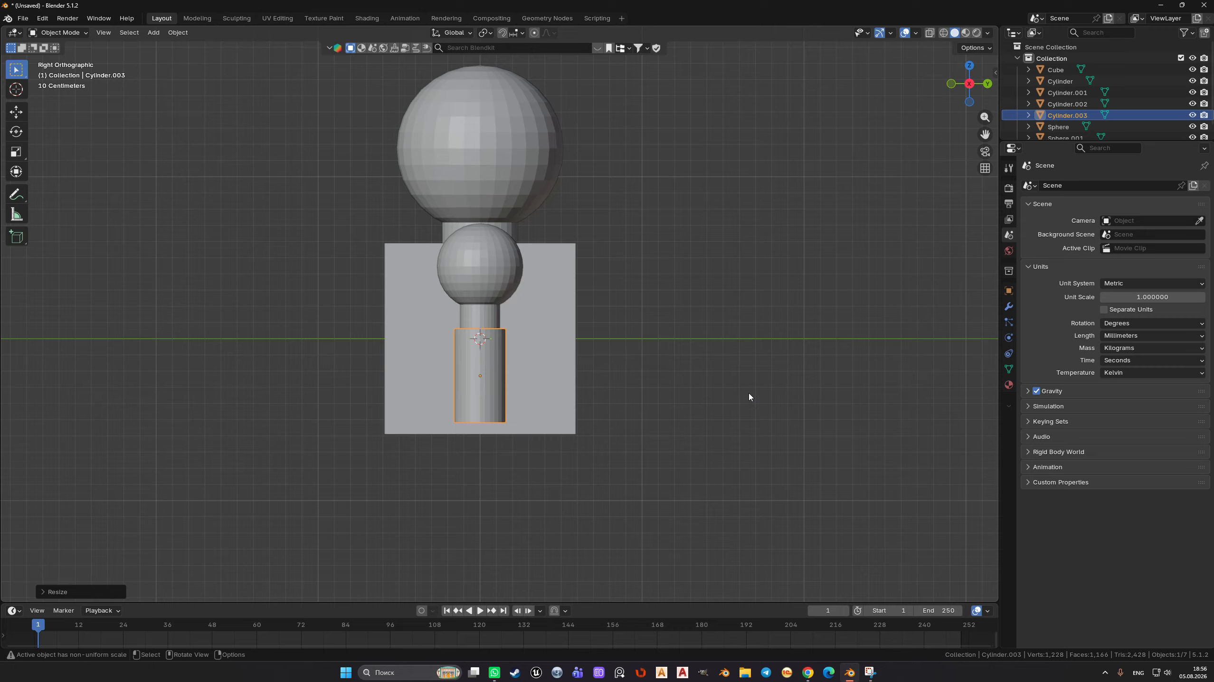
- Tilt the upper-arm cylinder diagonally forward and move it so its upper end overlaps the short connector, then deselect it
key(r)
click(758, 497)
key(g)
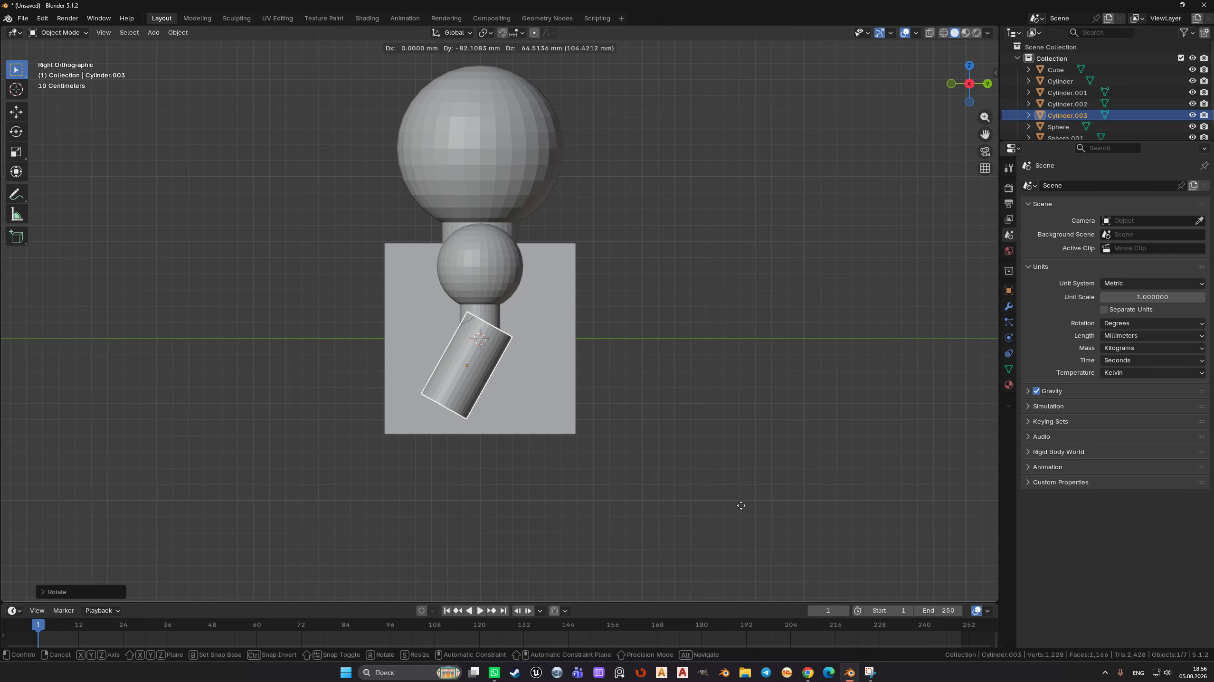
click(733, 511)
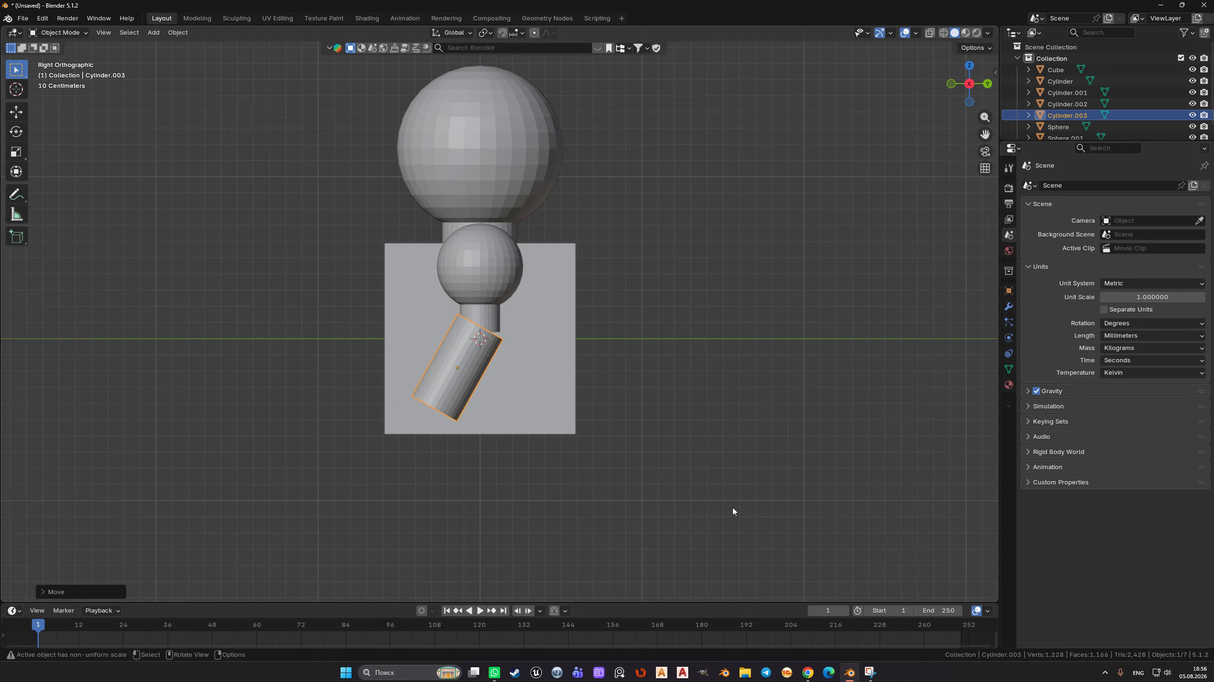
key(r)
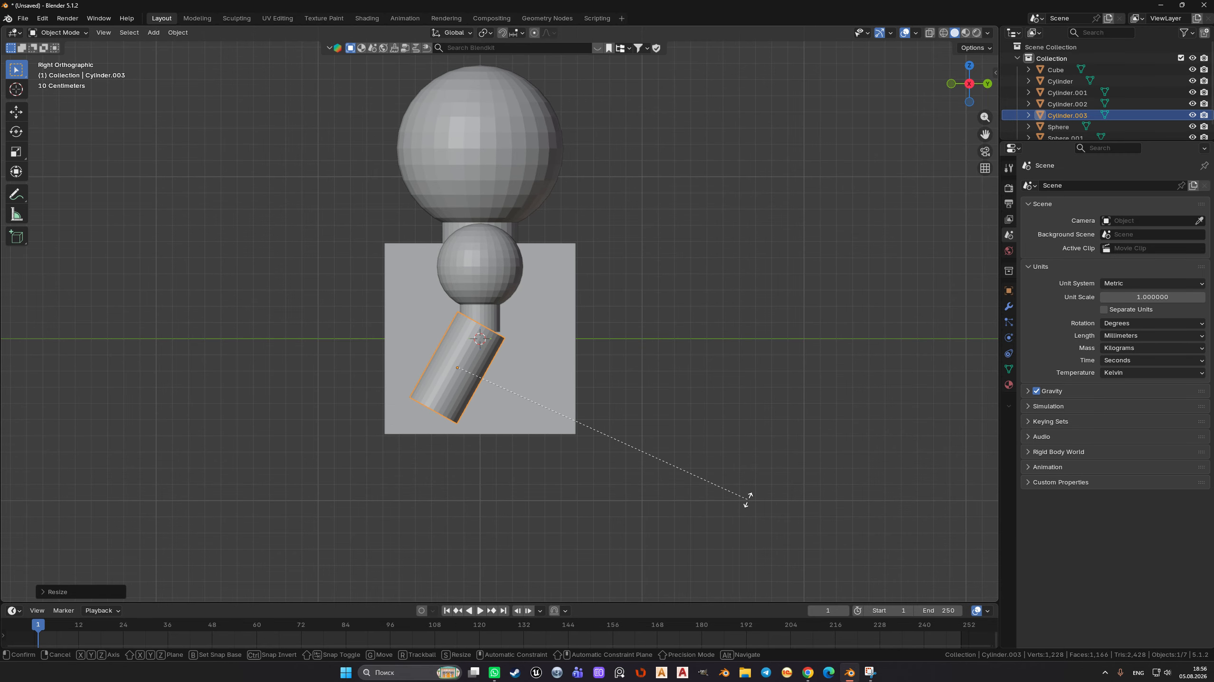
click(745, 496)
key(g)
click(752, 479)
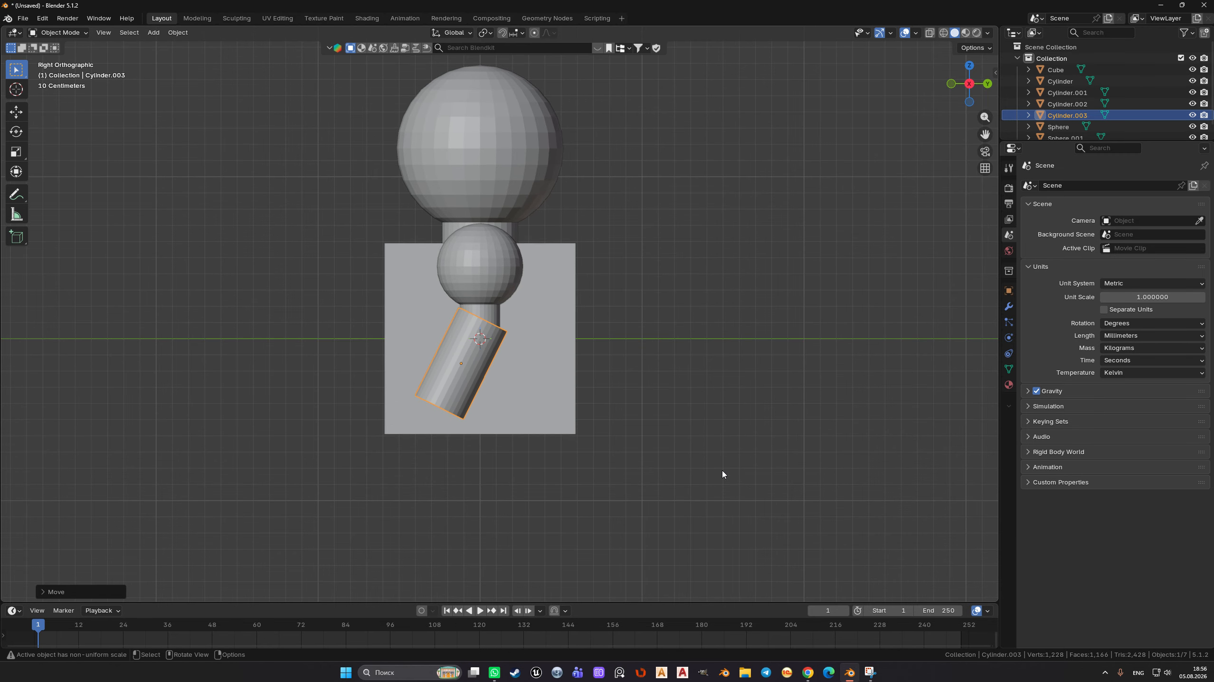
click(723, 474)
- Duplicate the shoulder sphere in the right side view and place the copy below the lower end of the tilted arm cylinder
scroll(621, 440, down, 4)
middle_drag(517, 405, 520, 377)
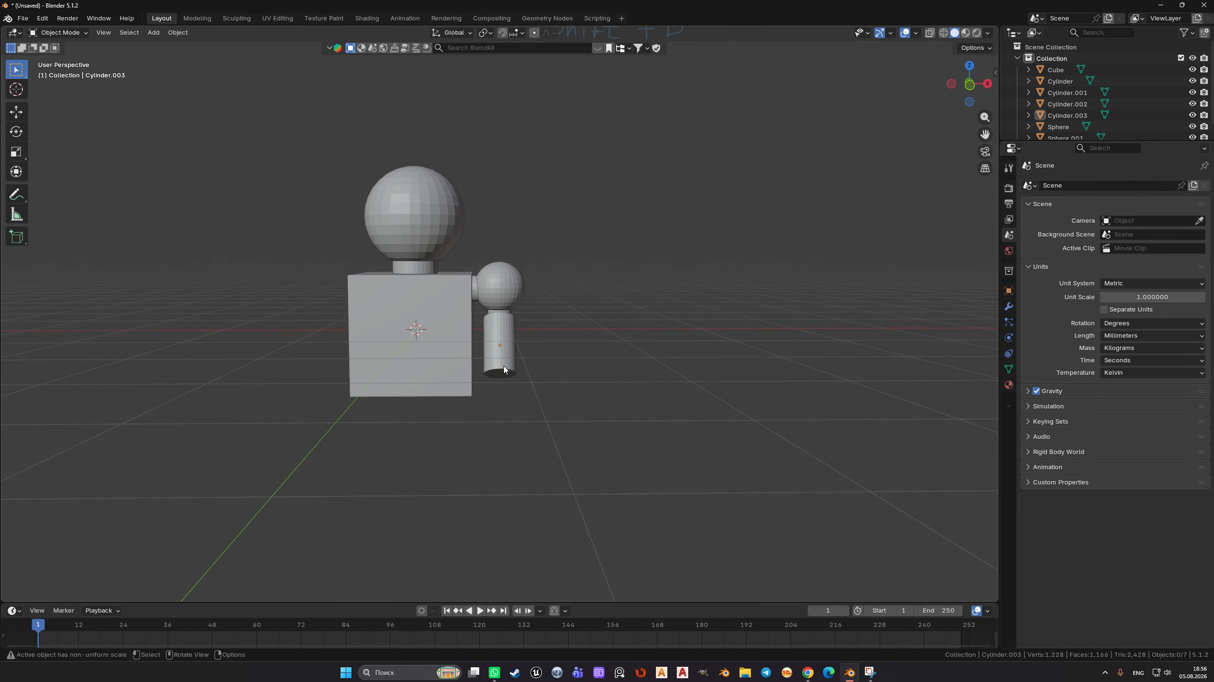
click(495, 287)
key(KP_5)
key(KP_1)
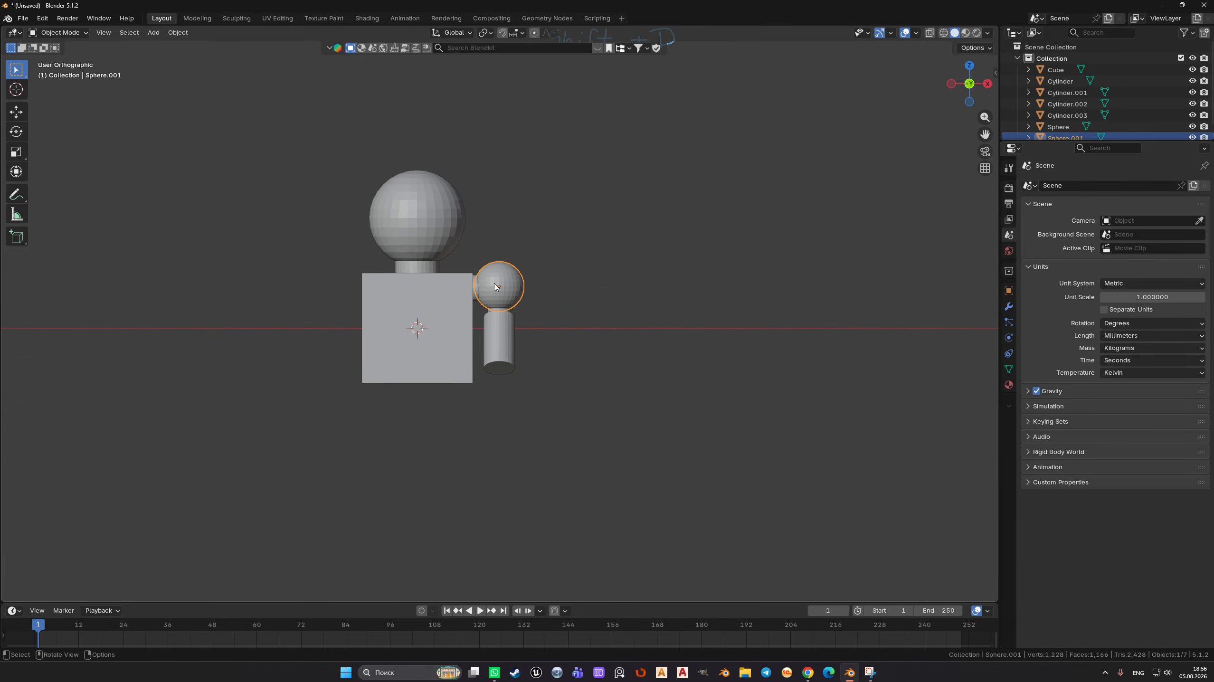
key(KP_3)
scroll(495, 286, up, 3)
key(shift+d)
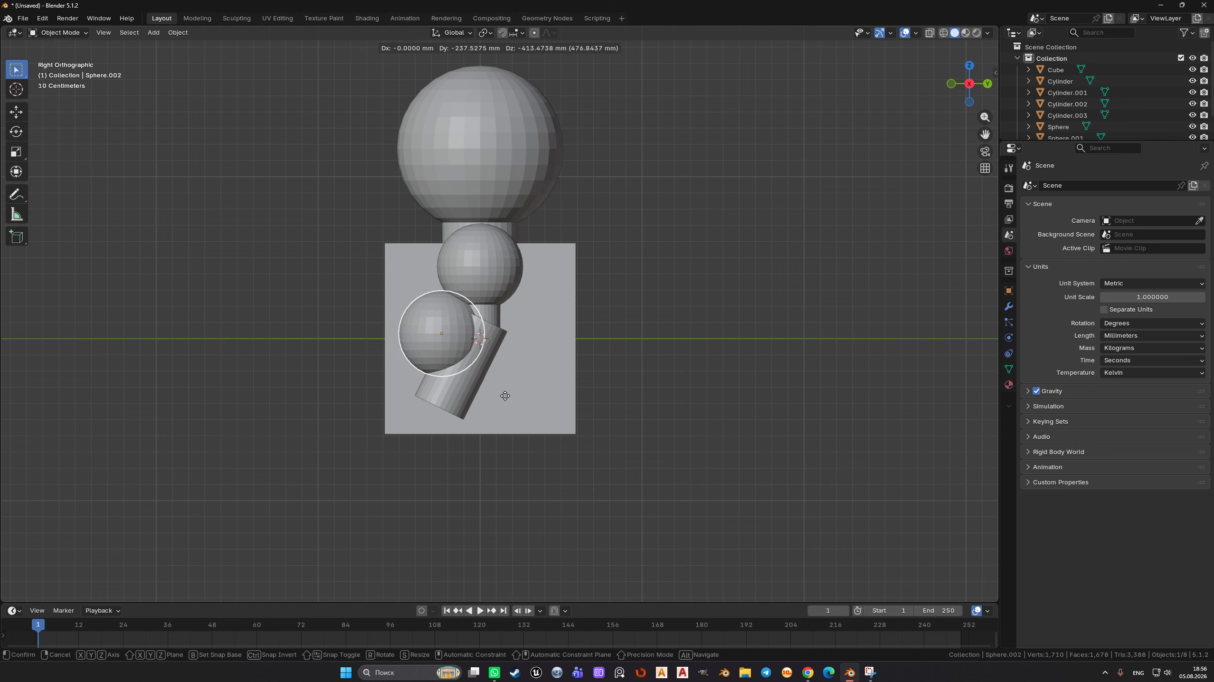
click(499, 508)
- Scale the copied sphere down to about two thirds and fit it onto the arm cylinder's lower end as an elbow
key(s)
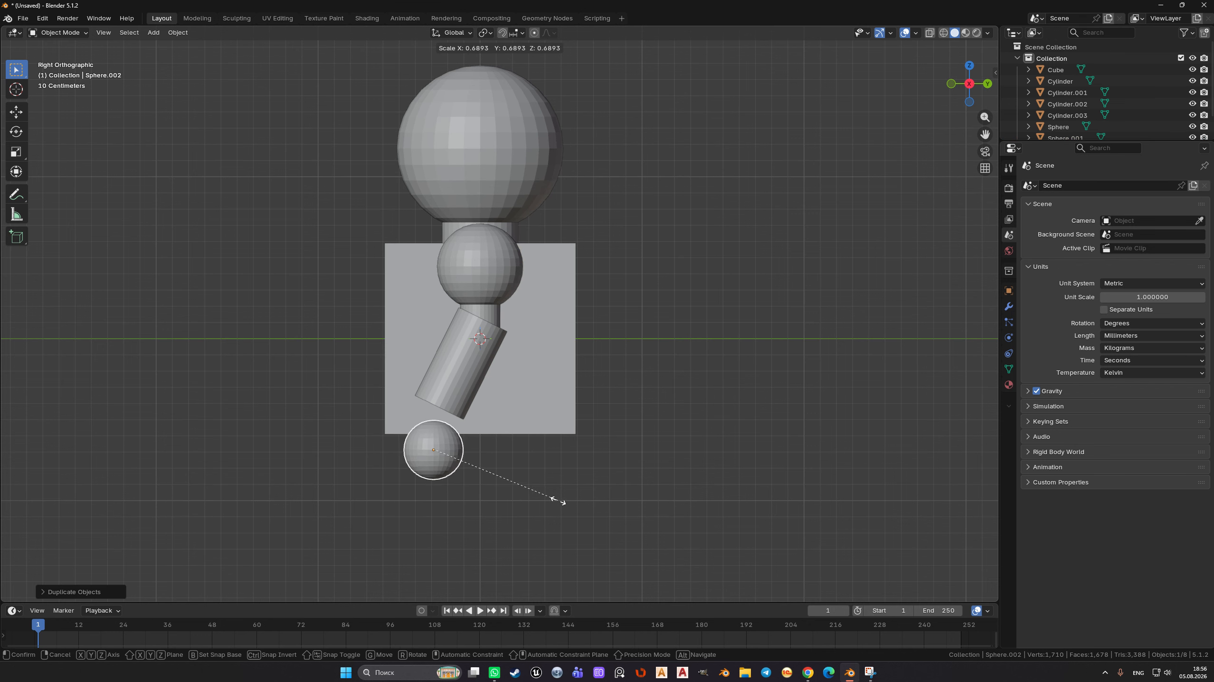
click(572, 511)
key(g)
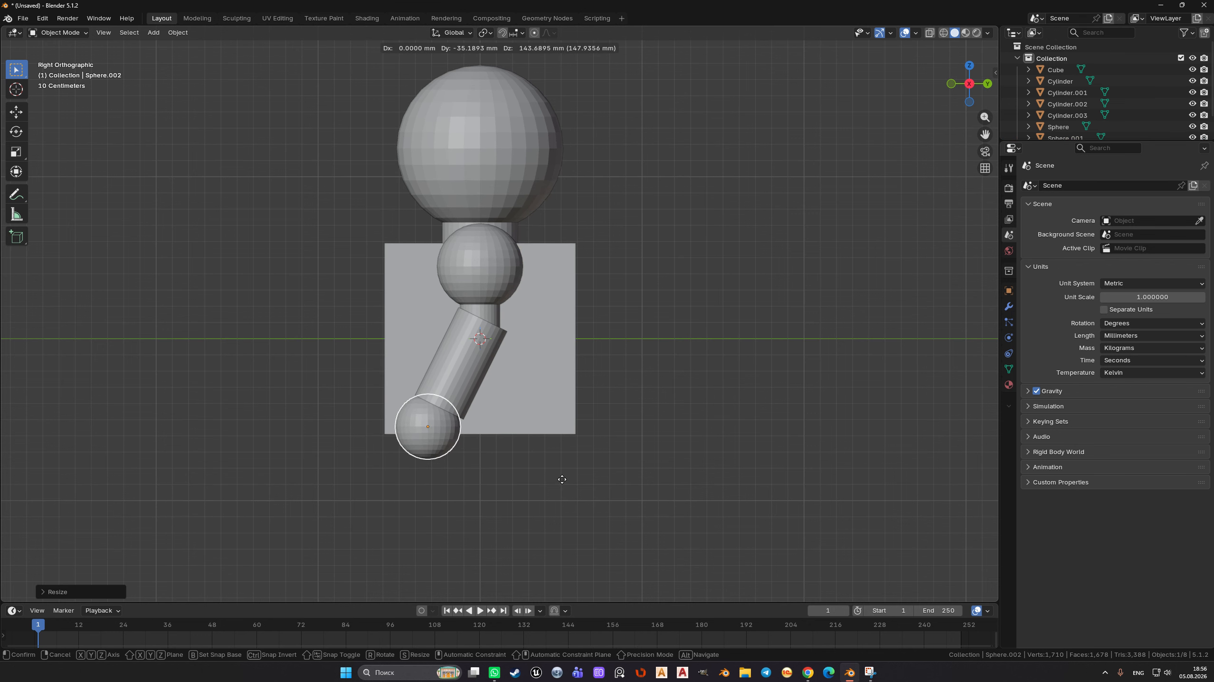
click(562, 480)
key(s)
click(547, 457)
key(g)
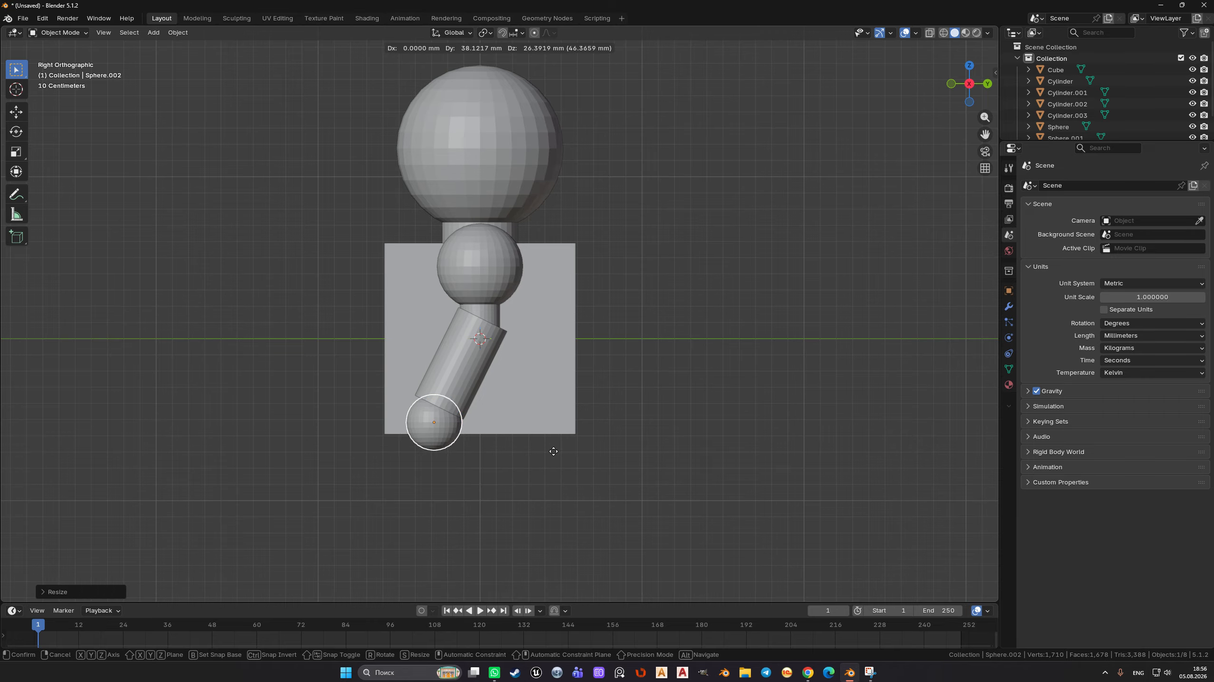
click(554, 452)
click(554, 455)
- Inspect the assembled arm from the front and from angled views
scroll(455, 446, down, 4)
middle_drag(455, 446, 557, 449)
scroll(558, 449, up, 2)
key(KP_1)
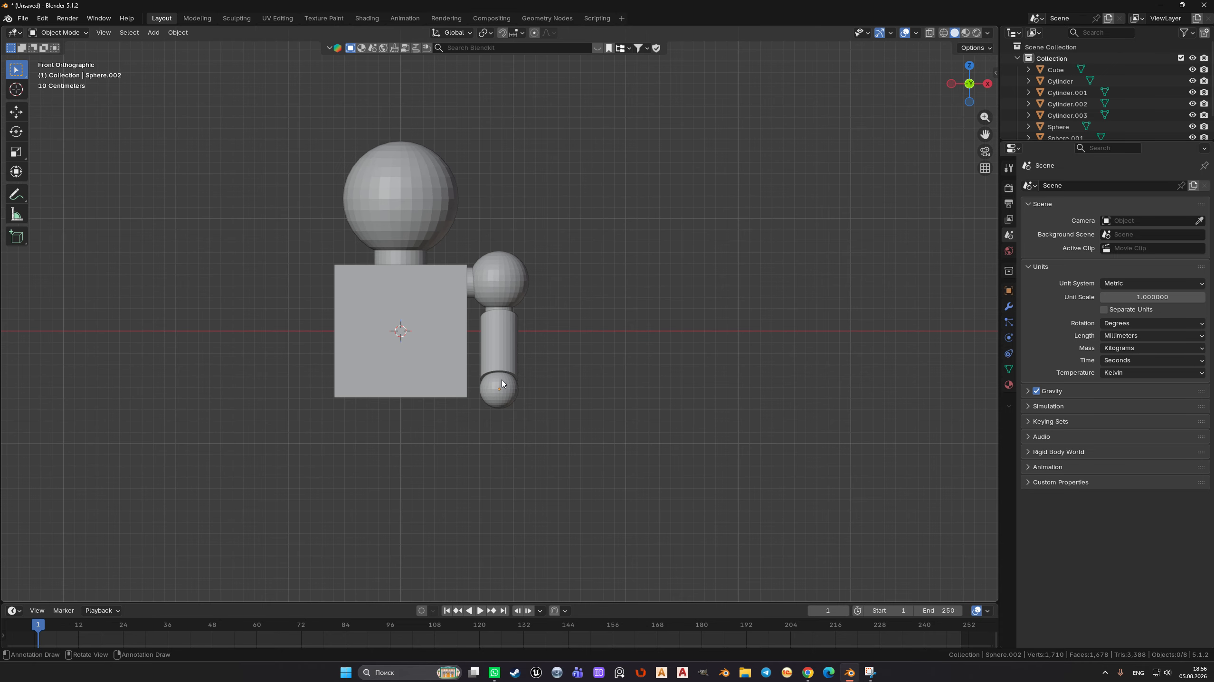
scroll(503, 383, down, 3)
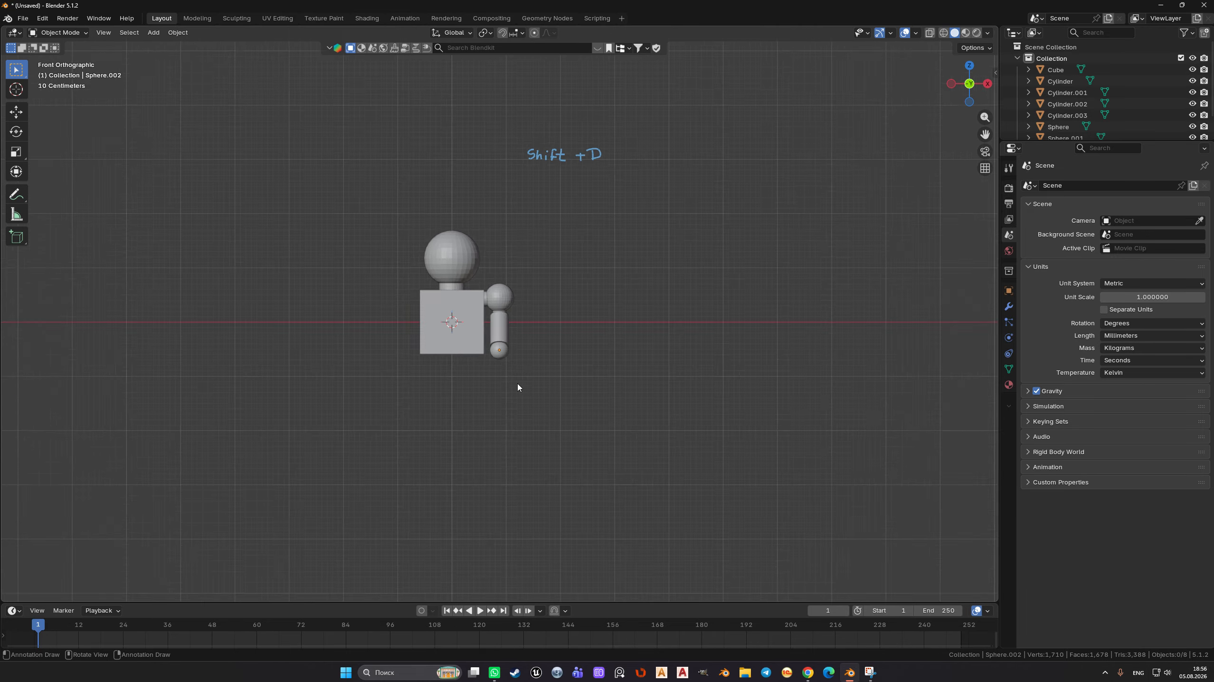
middle_drag(518, 385, 472, 387)
scroll(406, 407, up, 3)
- Duplicate the five arm parts, from shoulder connector to elbow sphere, and move the copies about 1763 mm along negative X past the torso
click(472, 387)
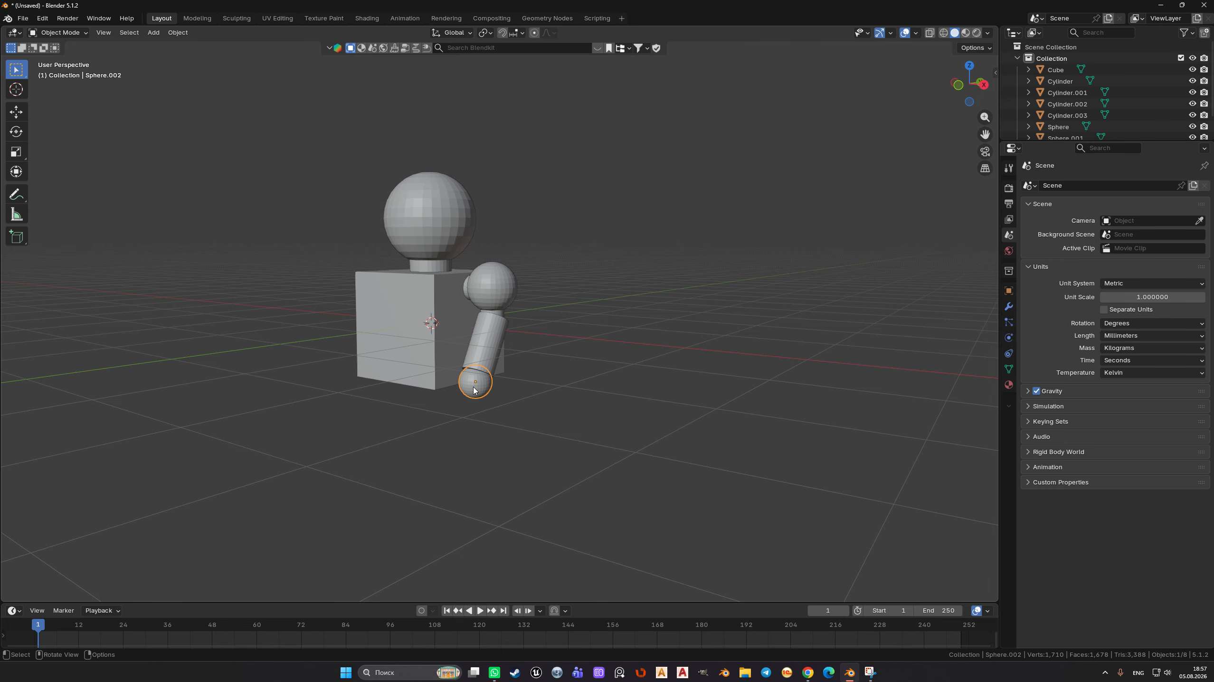
shift+click(482, 365)
middle_drag(482, 366, 507, 346)
scroll(506, 346, up, 4)
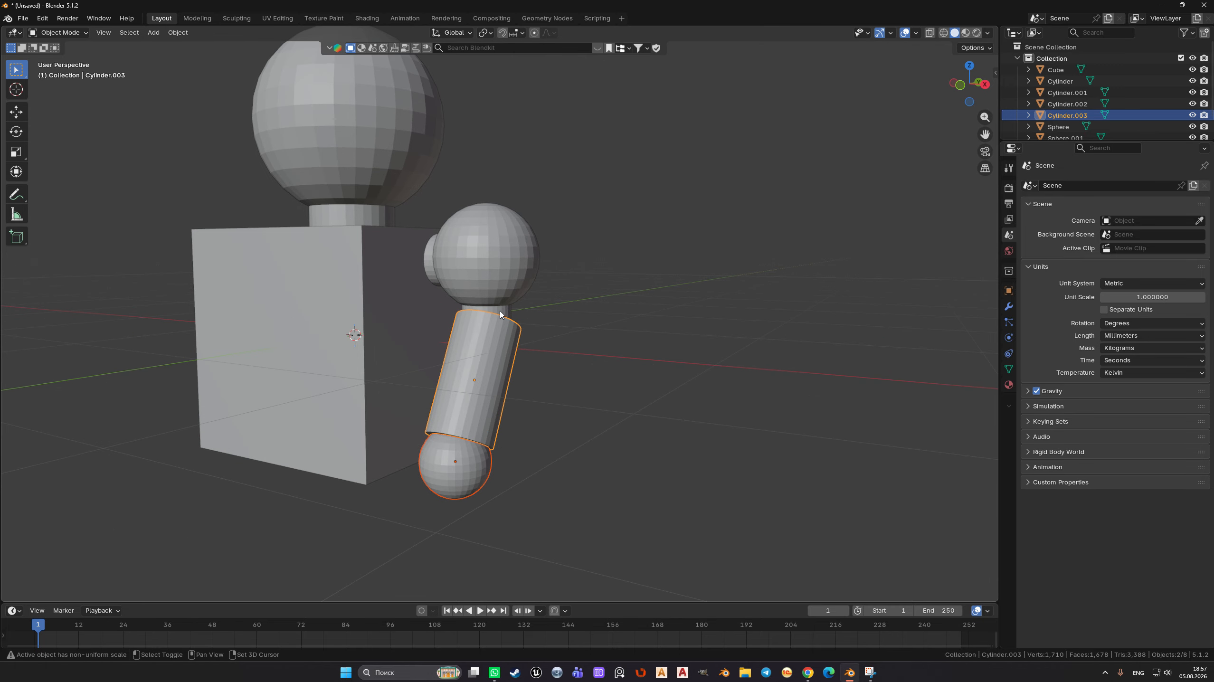
shift+click(497, 308)
shift+click(476, 289)
middle_drag(476, 288, 442, 258)
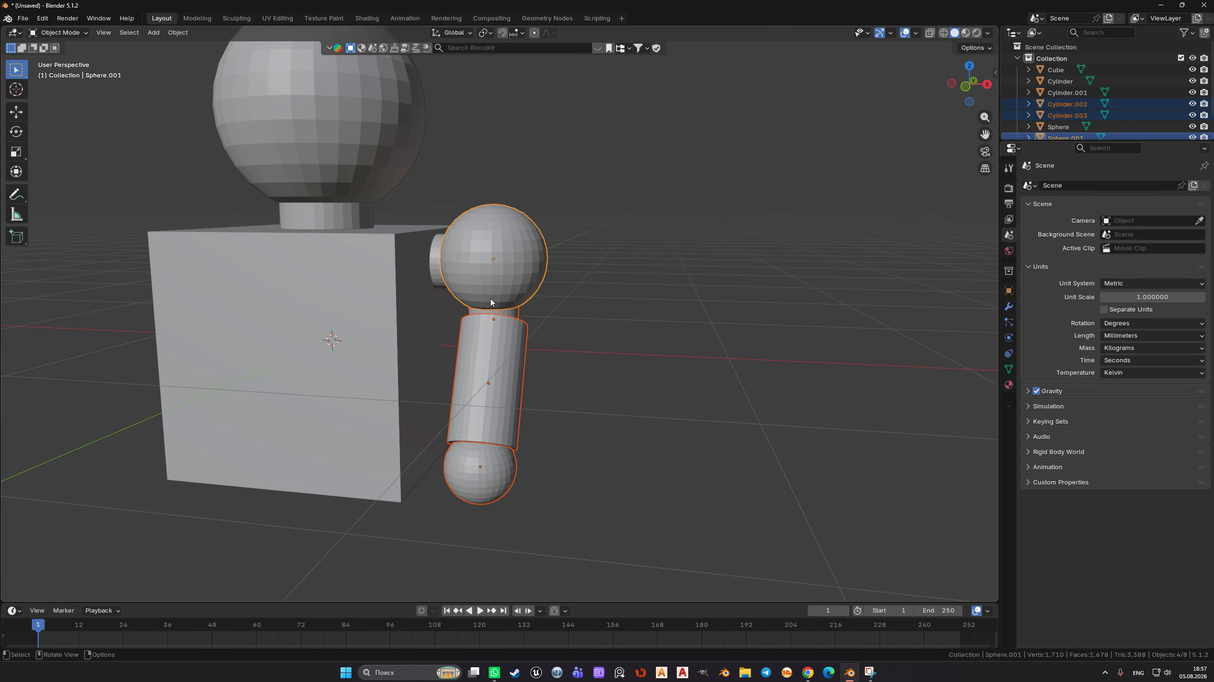
shift+click(438, 267)
key(KP_5)
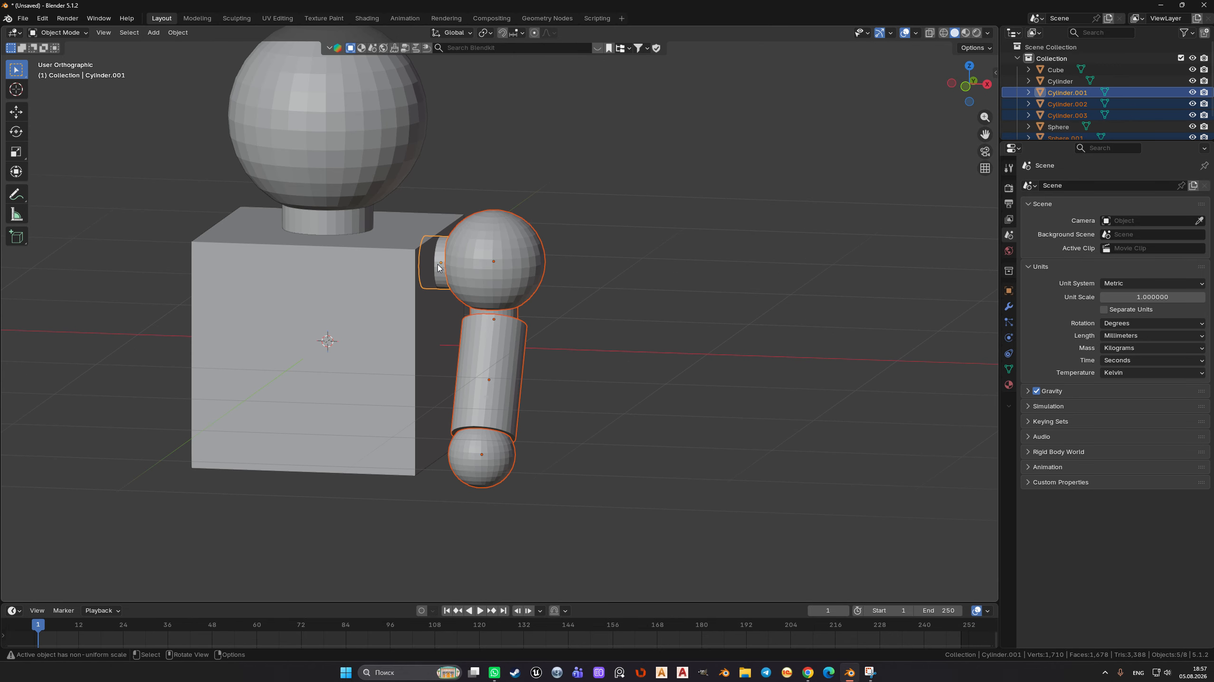
key(KP_1)
key(shift+d)
key(x)
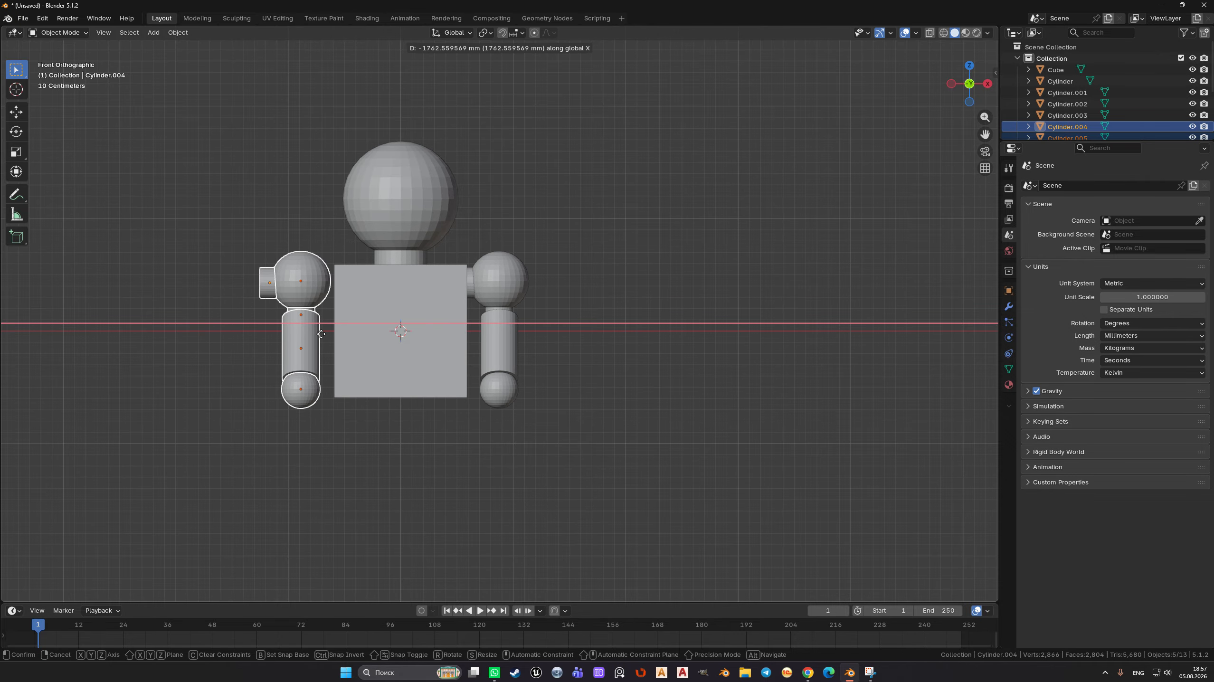
click(321, 334)
- Move the copied shoulder connector along X so it bridges the copied shoulder sphere and the torso, then deselect it
click(269, 287)
shift+middle_drag(268, 287, 324, 329)
scroll(323, 330, up, 2)
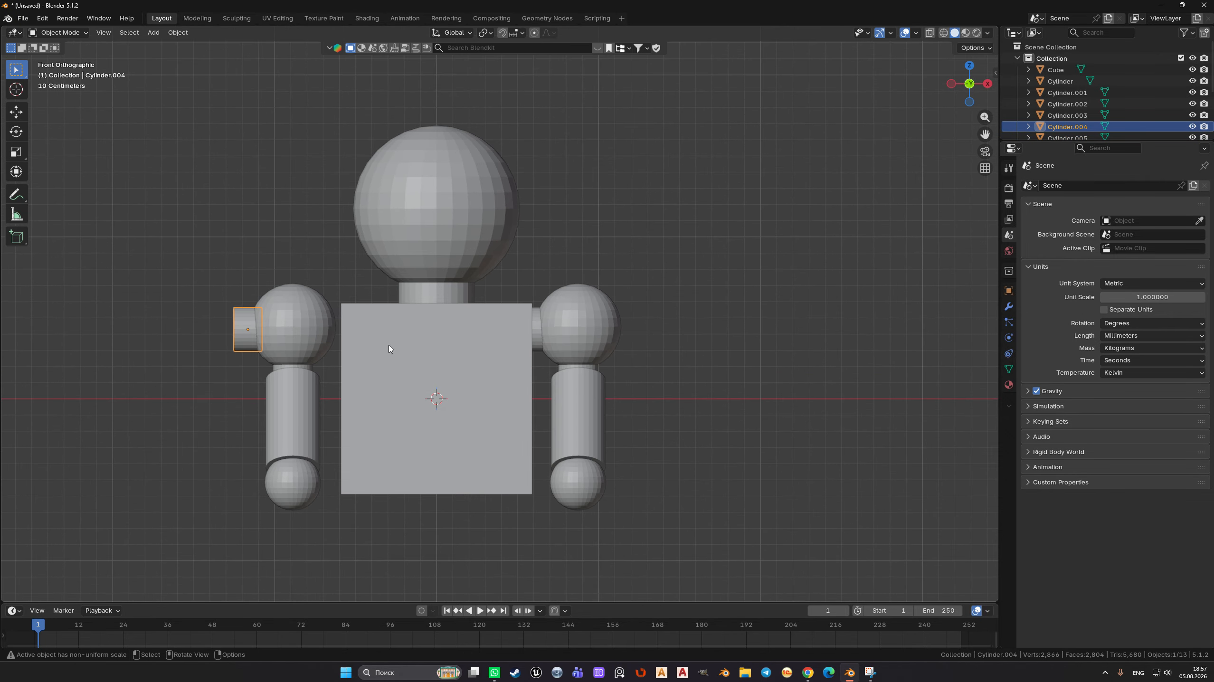
key(g)
key(x)
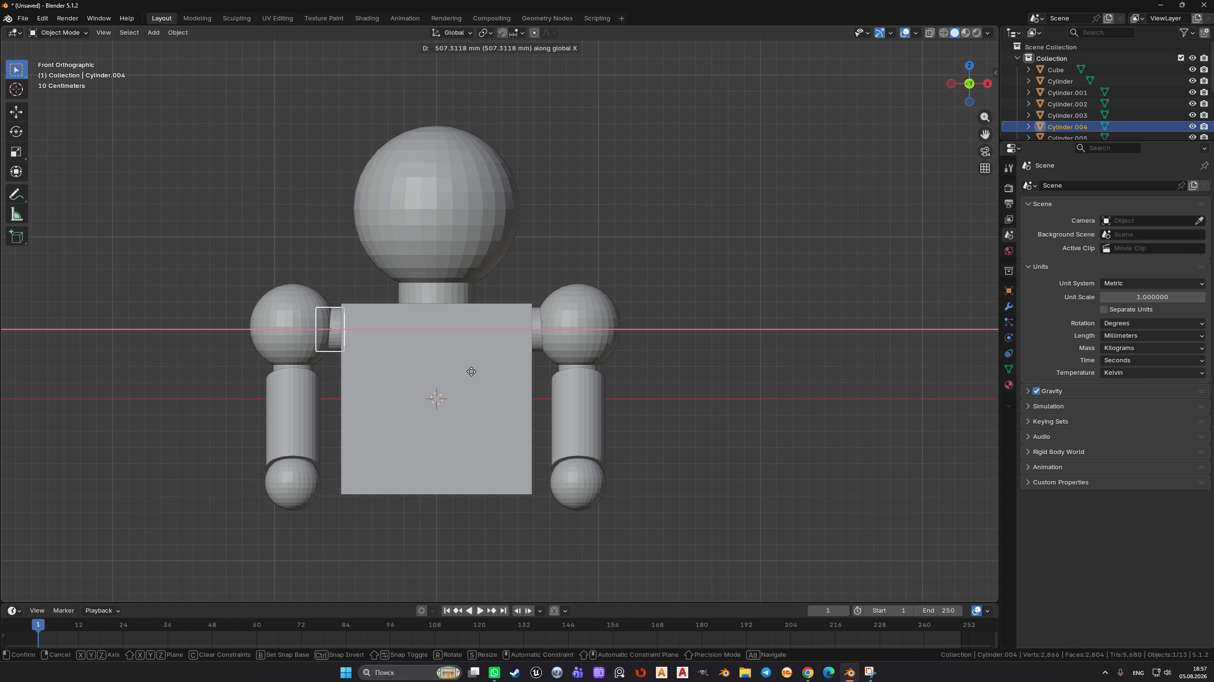
click(476, 376)
click(745, 330)
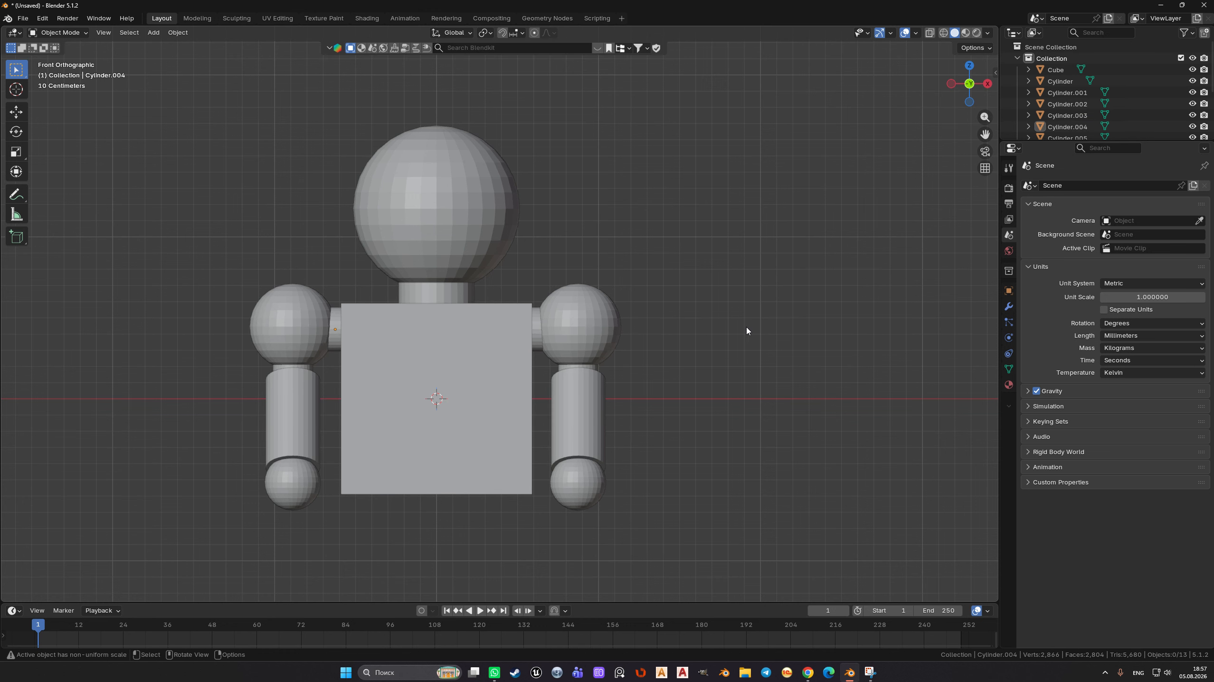
- Select all parts of the copied arm, shift them slightly along X toward the torso, and deselect them
scroll(578, 350, down, 5)
scroll(409, 367, up, 3)
drag(291, 254, 383, 467)
key(g)
key(x)
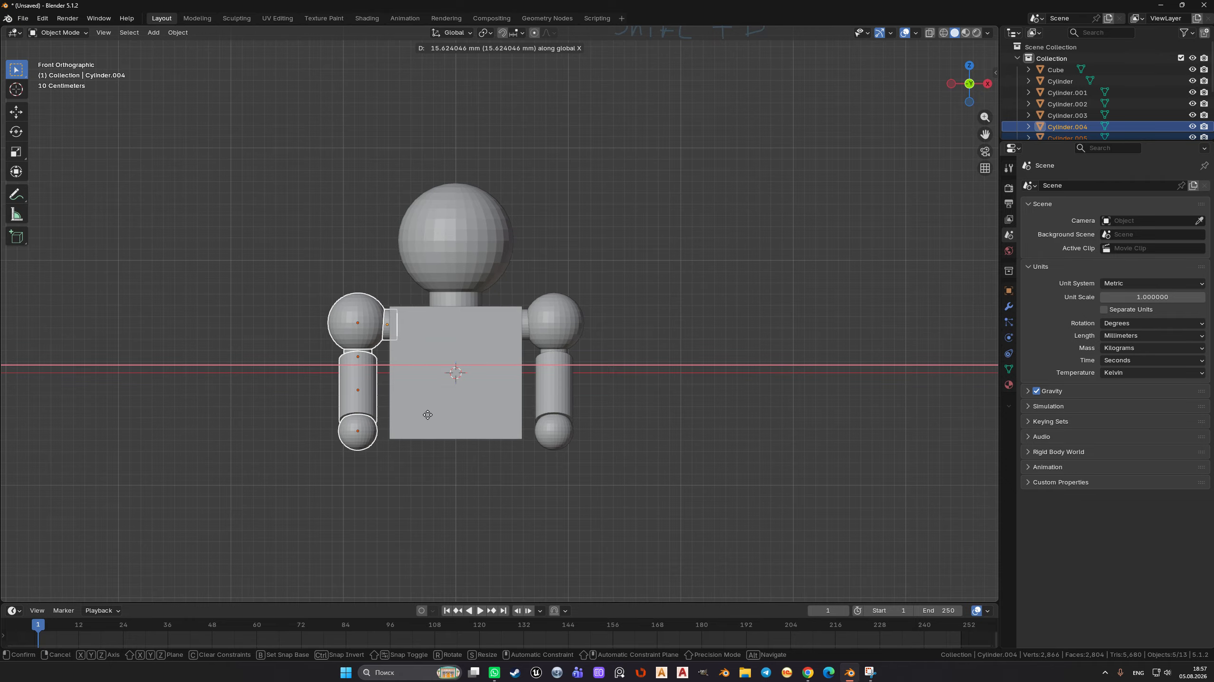
click(439, 421)
click(718, 336)
scroll(631, 359, down, 5)
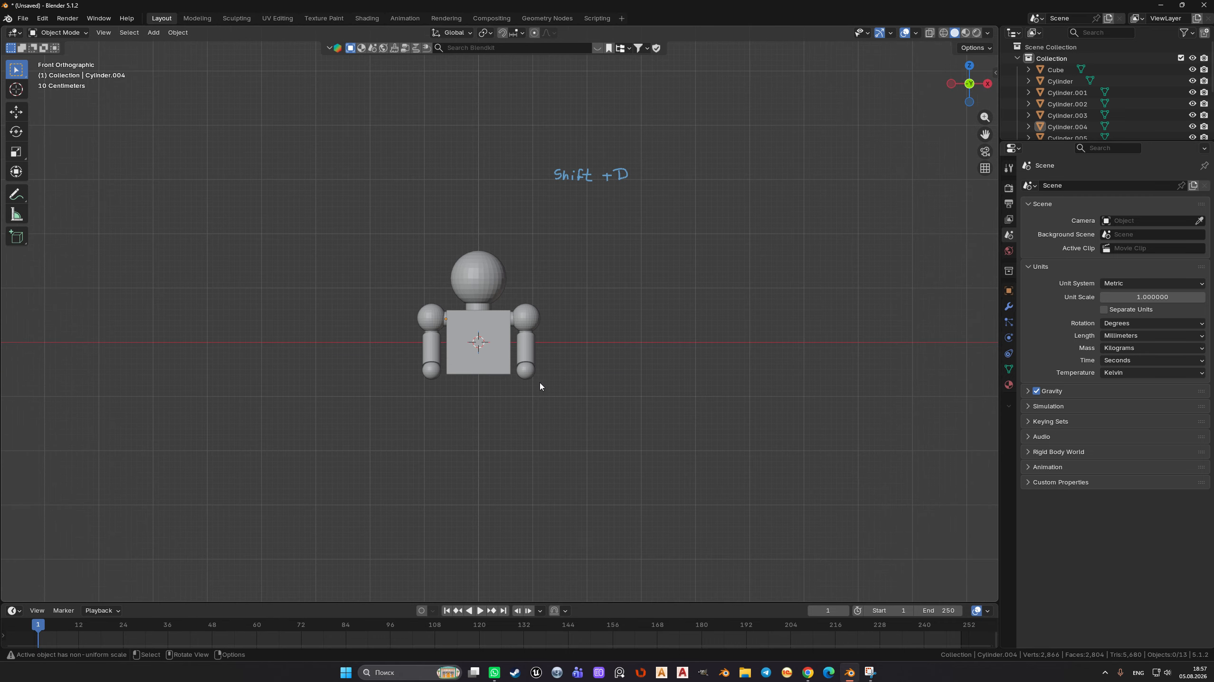
- Duplicate the torso cube in the front view and place the copy just below the torso along Z
scroll(499, 420, up, 5)
middle_drag(539, 387, 476, 387)
middle_drag(397, 363, 541, 390)
key(KP_1)
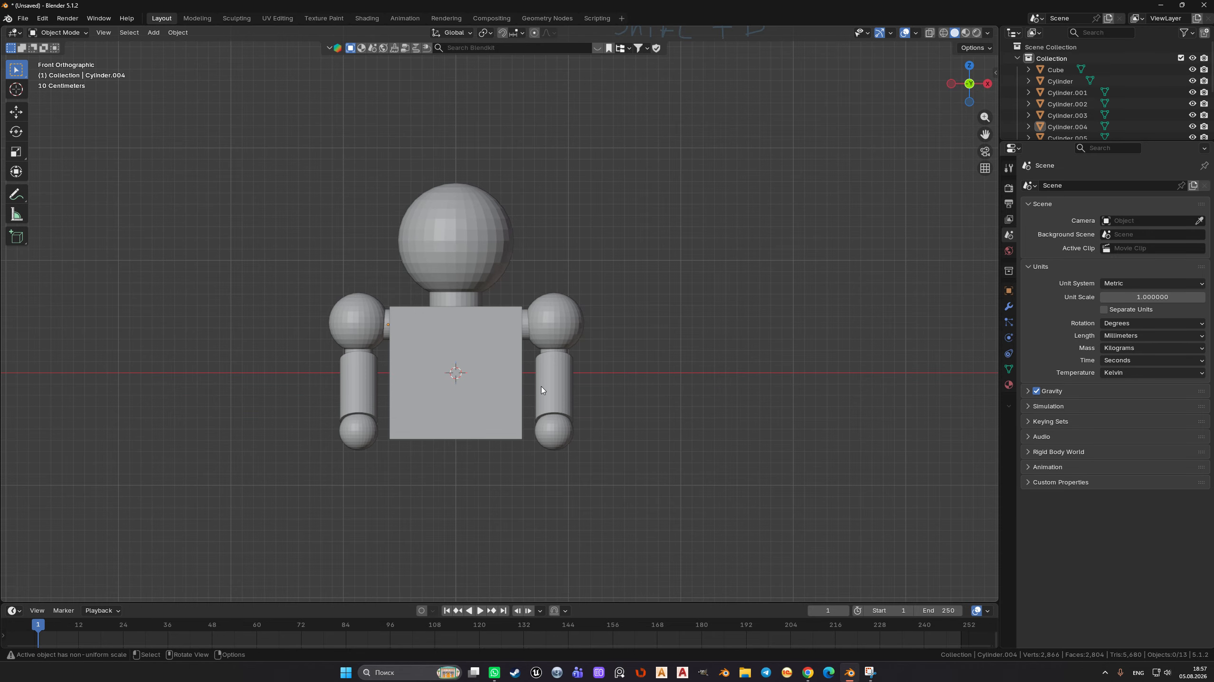
click(499, 389)
scroll(466, 381, down, 4)
shift+middle_drag(466, 382, 470, 320)
scroll(487, 317, up, 3)
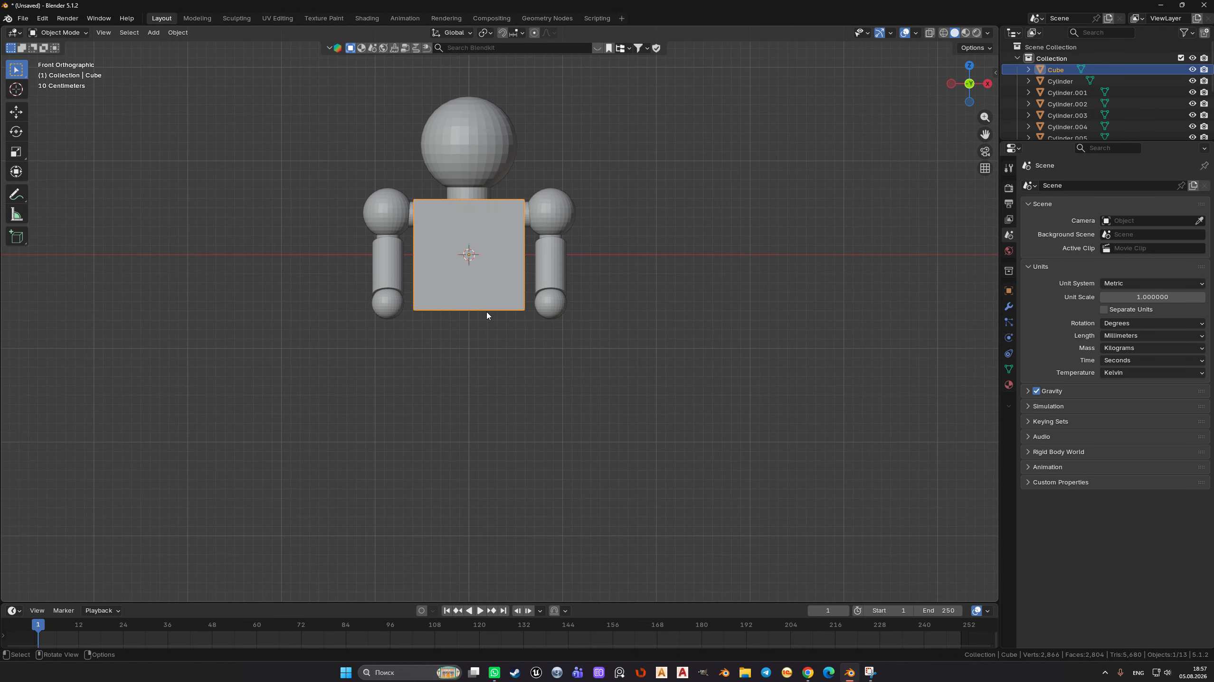
key(shift+d)
key(z)
click(501, 433)
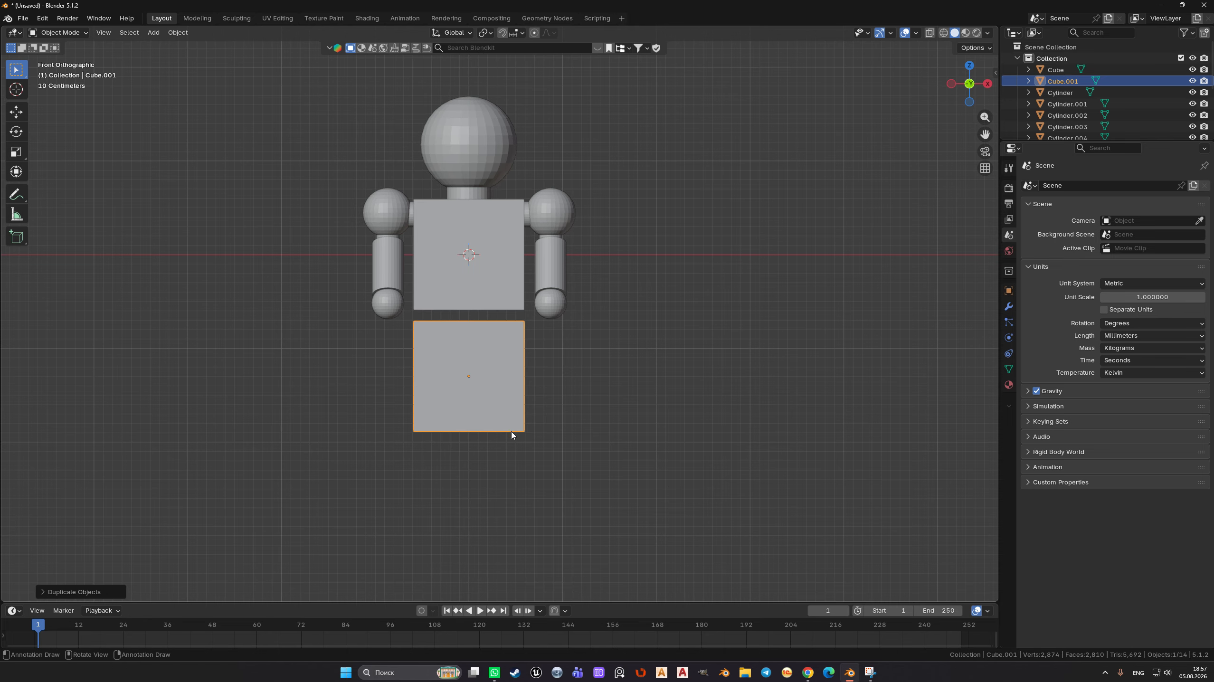
- Scale the copied cube to about 0.8 of its size and flatten it along Z to a thin slab
key(s)
click(650, 474)
middle_drag(648, 474, 631, 410)
key(s)
key(z)
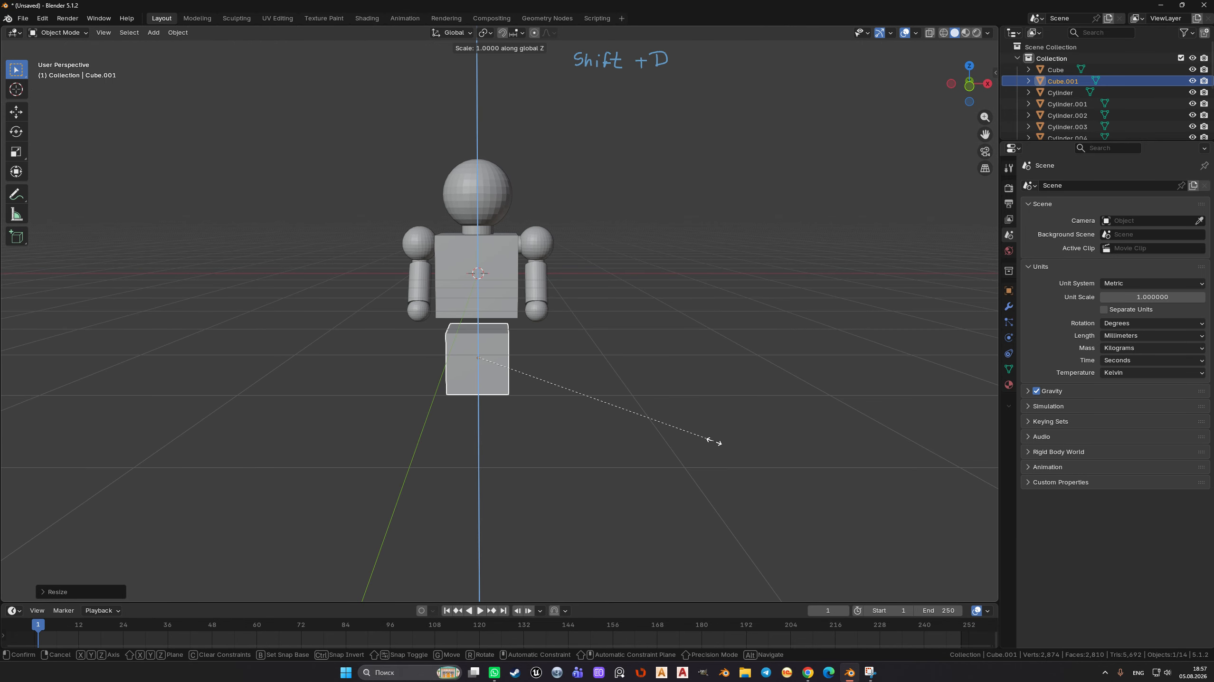
click(536, 362)
- Raise the thin slab along Z in the front view until it overlaps the torso's lower edge
key(KP_1)
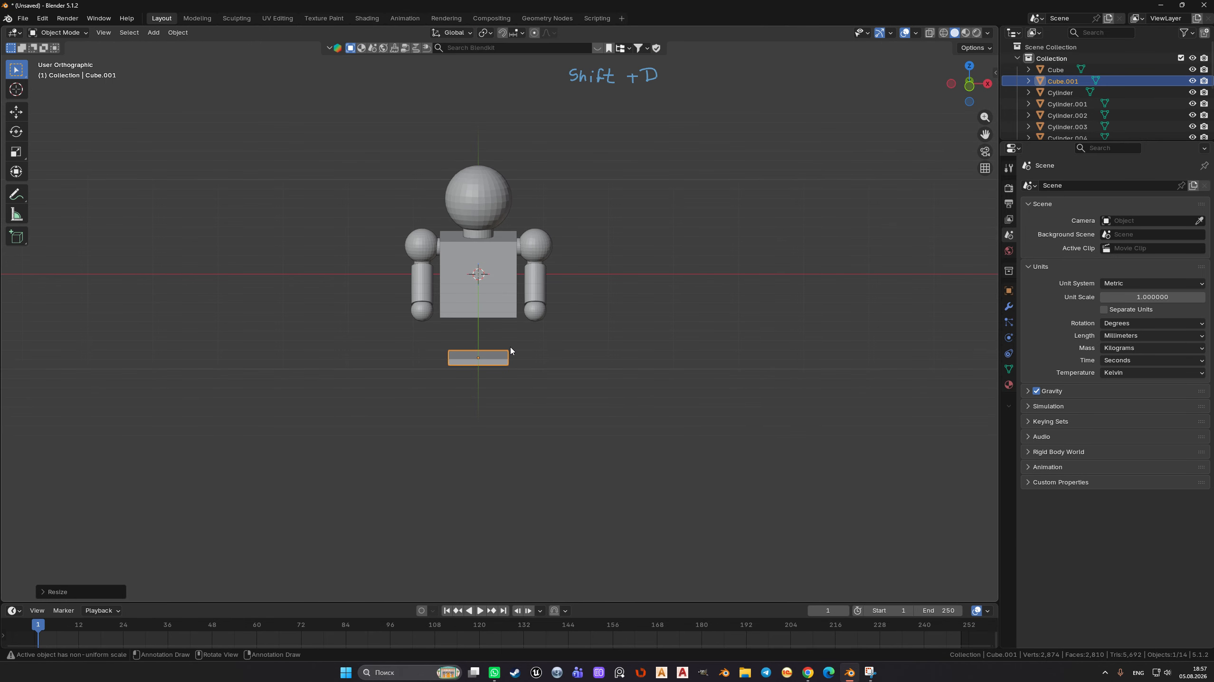
key(g)
key(z)
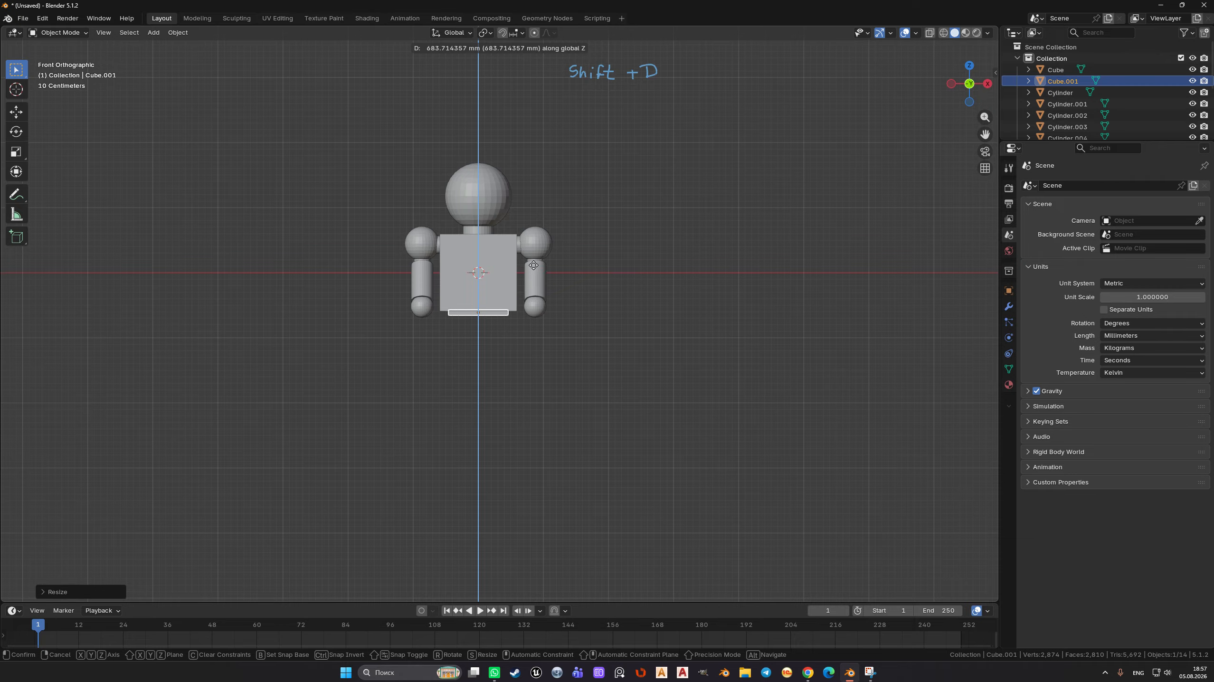
click(536, 261)
scroll(496, 336, up, 5)
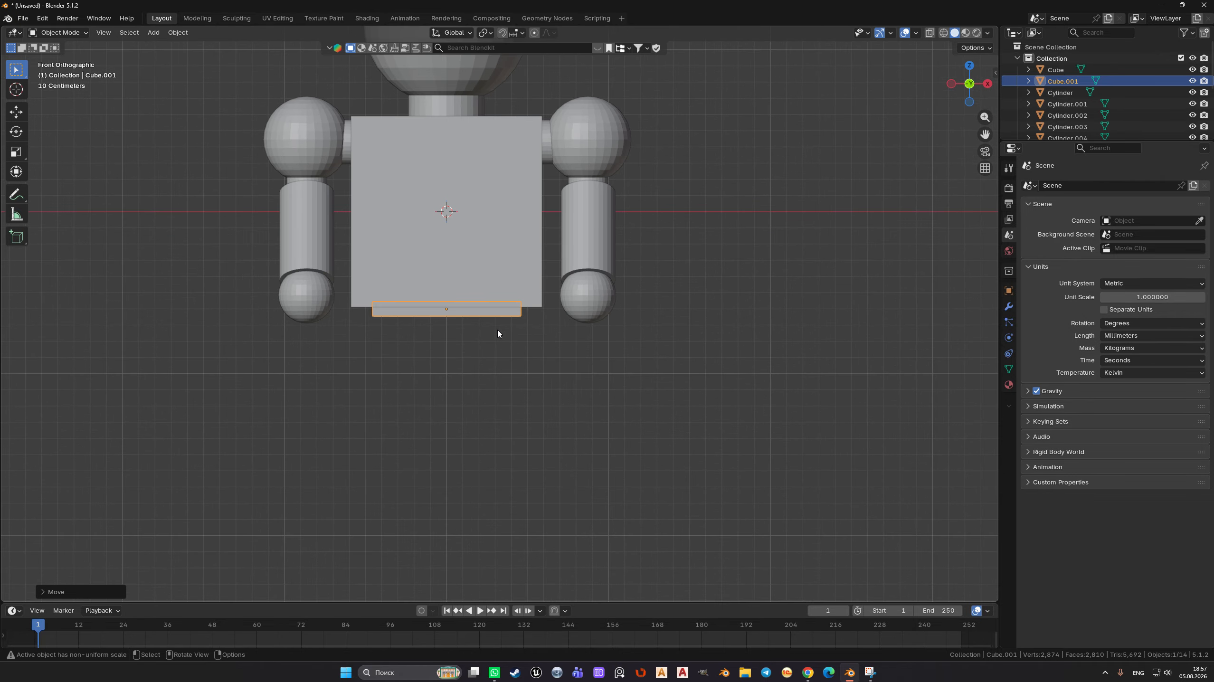
- Thicken the waist slab along Z to about 1.4 times and lower it slightly to sit just under the torso
key(s)
key(z)
click(649, 428)
key(g)
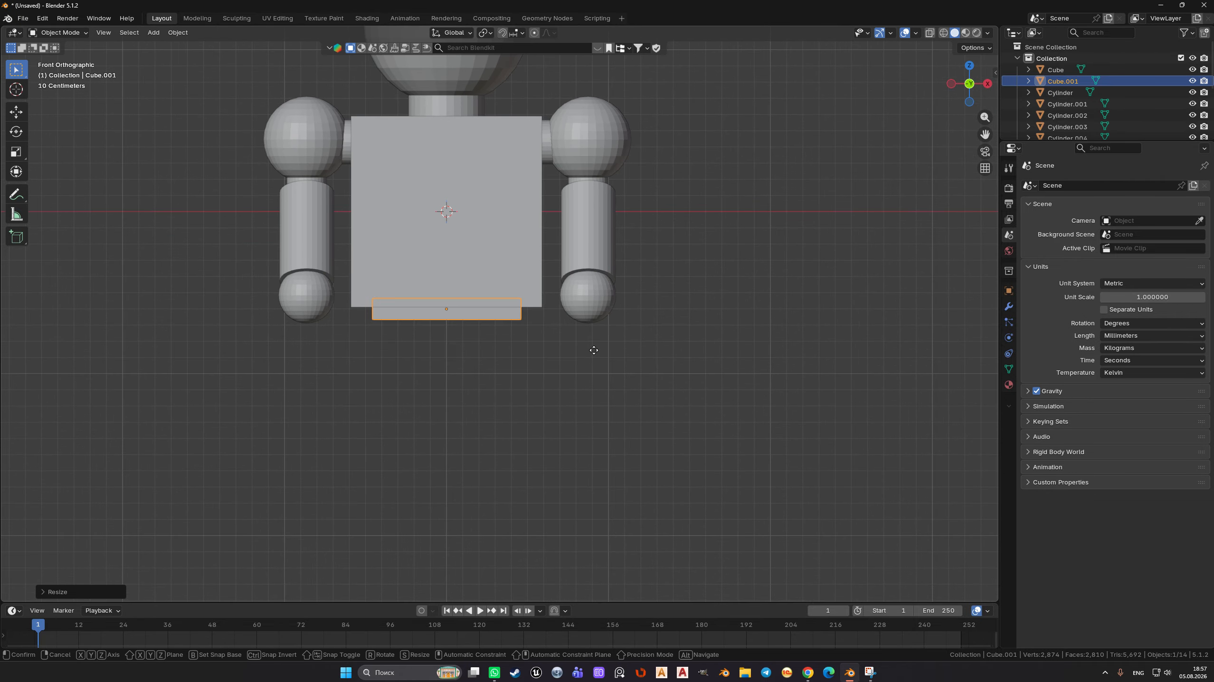
key(z)
click(602, 418)
- Duplicate the waist slab and place the copy about 157 mm lower along Z
key(shift+d)
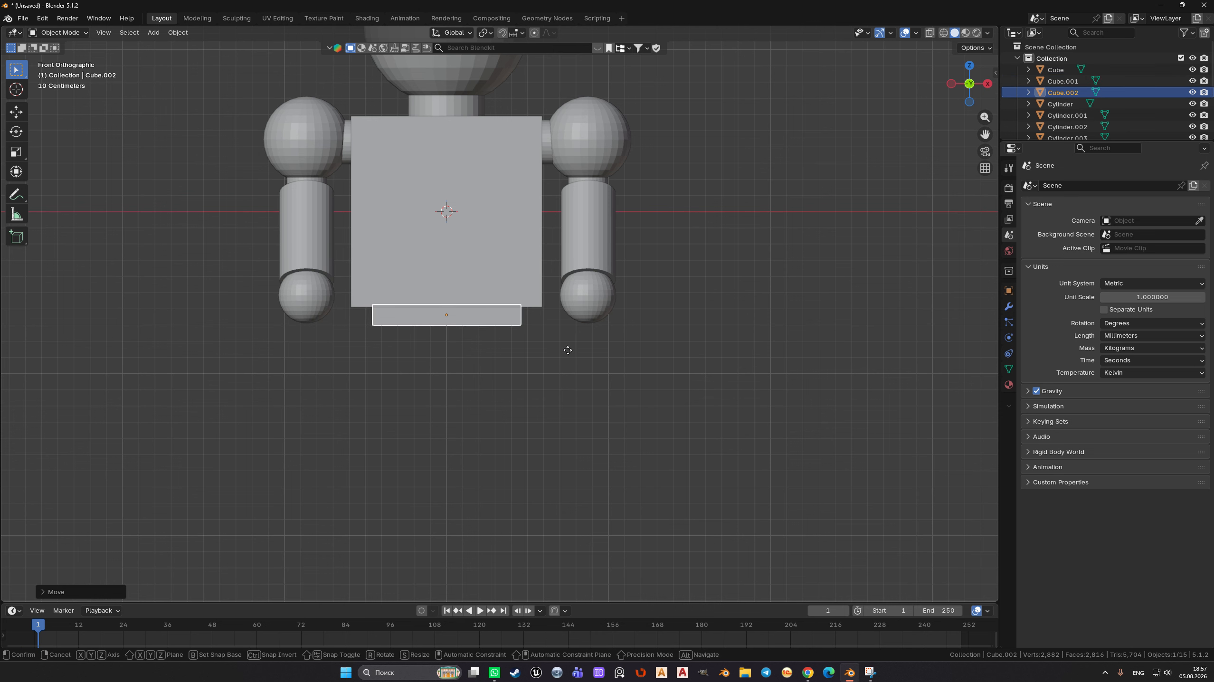
key(z)
key(shift)
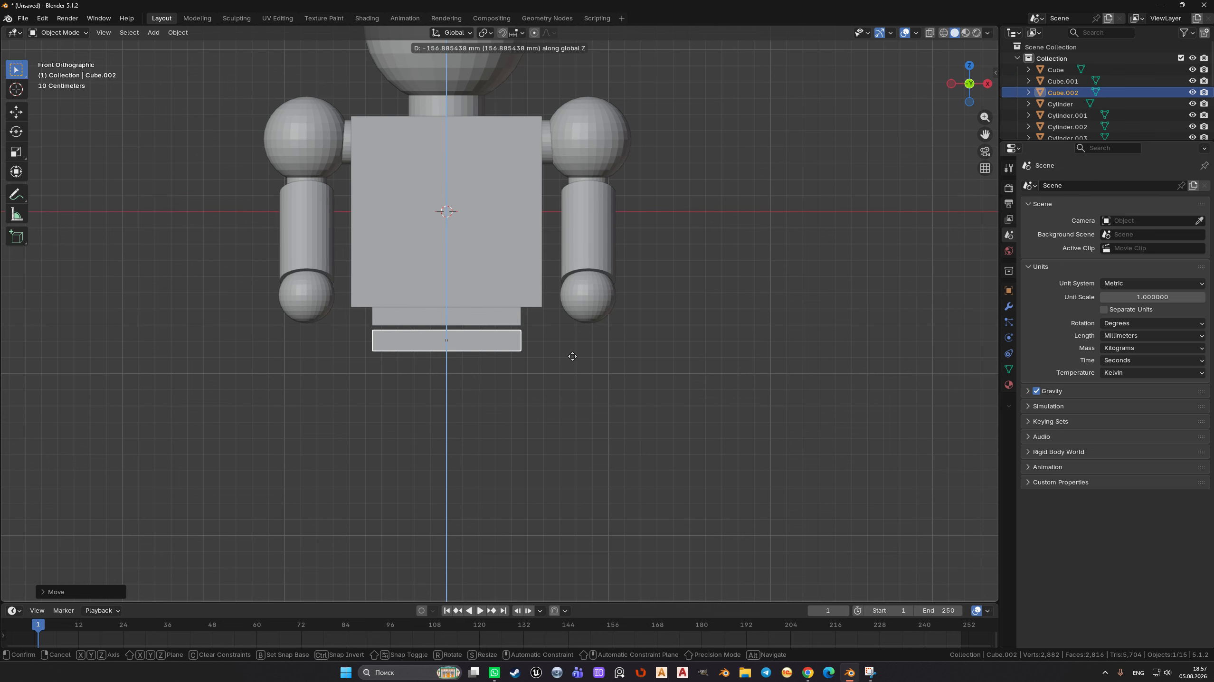
click(573, 357)
shift+middle_drag(550, 379, 550, 391)
- Enlarge the lower slab to the torso's width and raise it along Z against the waist slab
key(s)
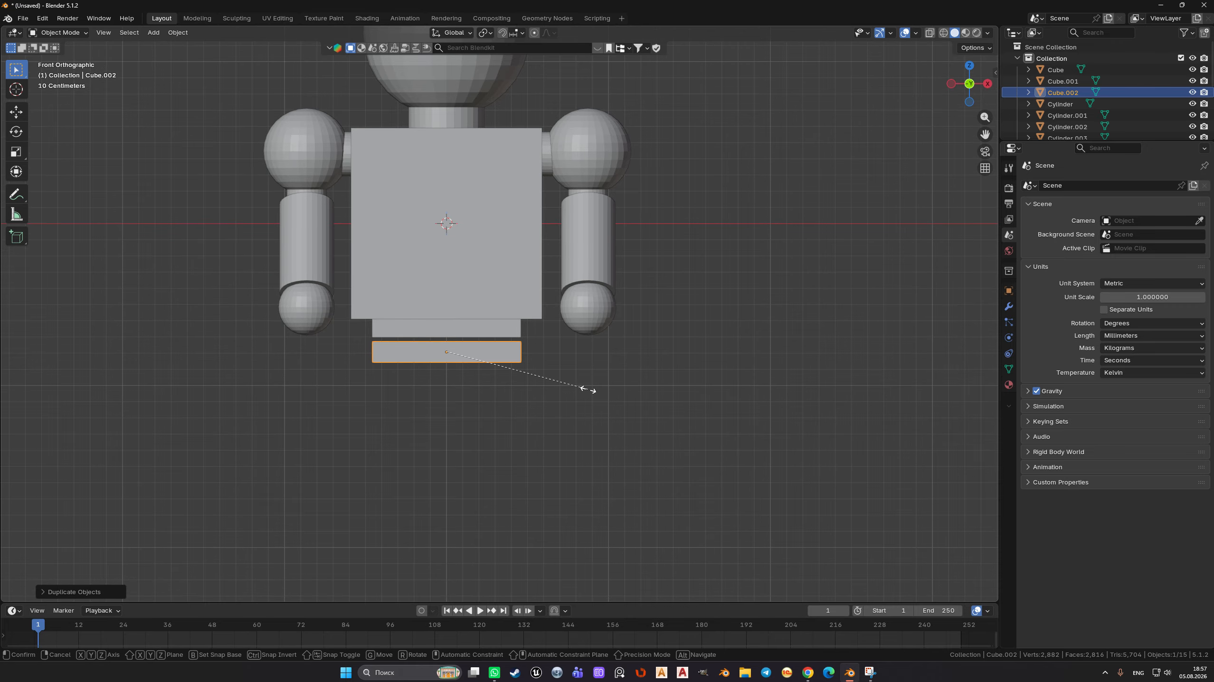
click(627, 402)
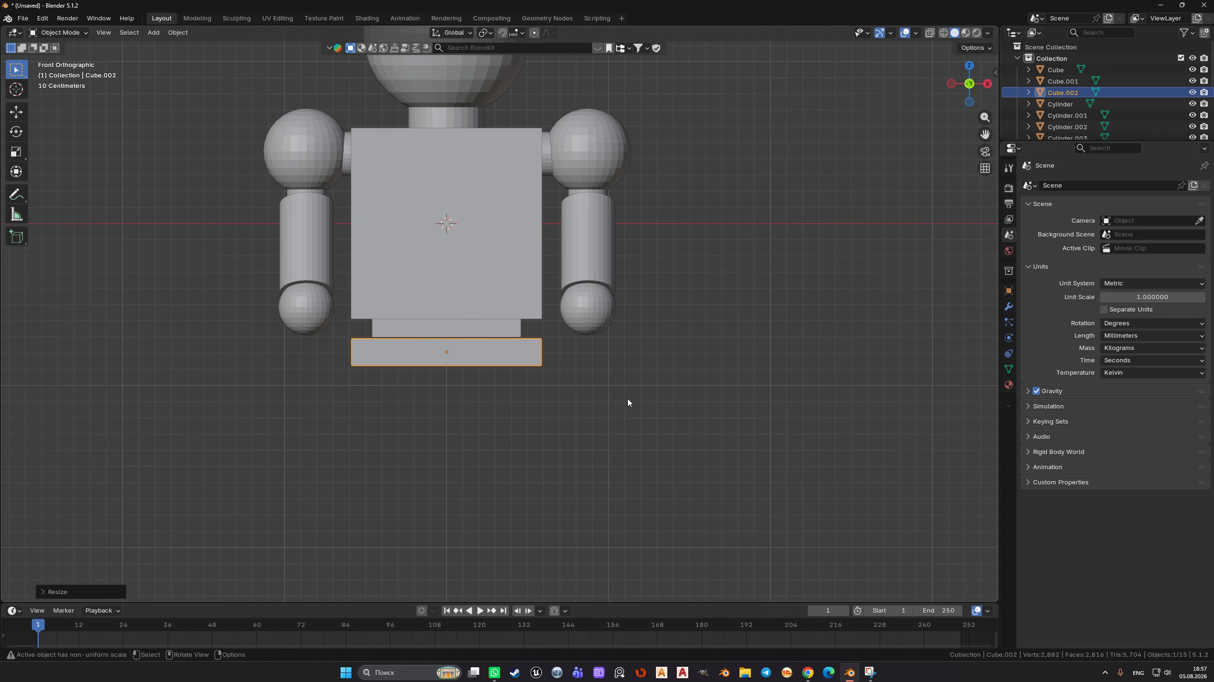
key(g)
key(z)
click(616, 378)
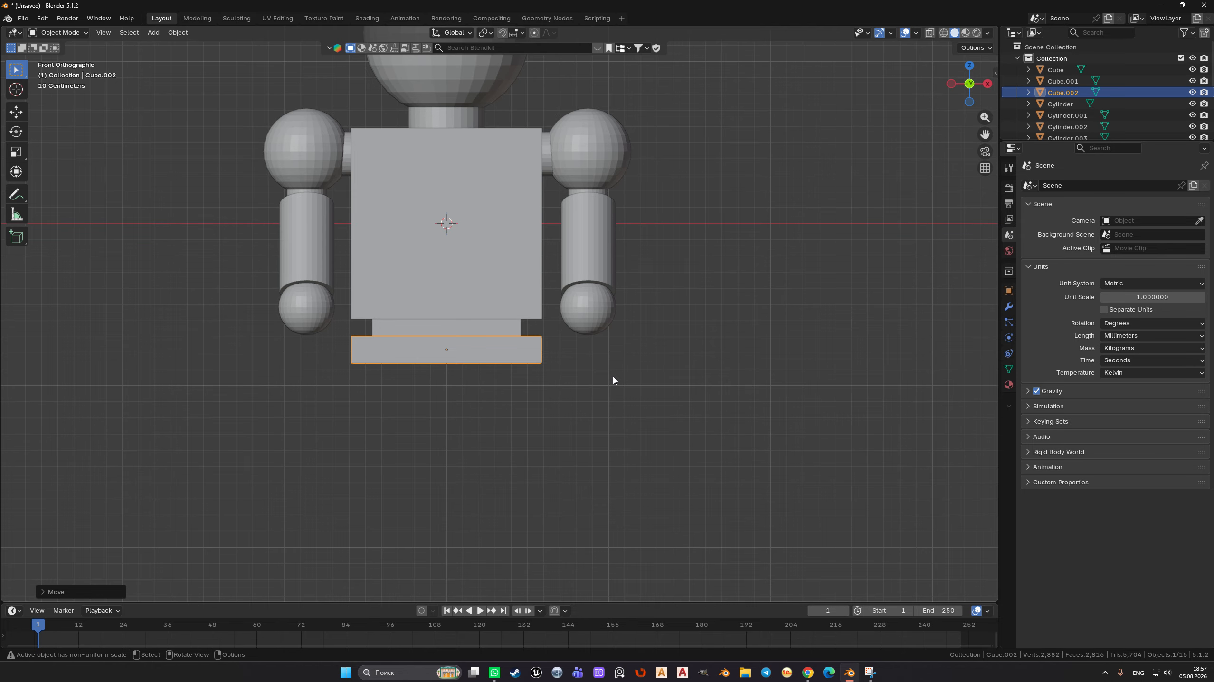
- Stretch the lower slab along Z to about 1.5 times, lower it to expose the waist, and deselect it
key(s)
key(z)
click(693, 411)
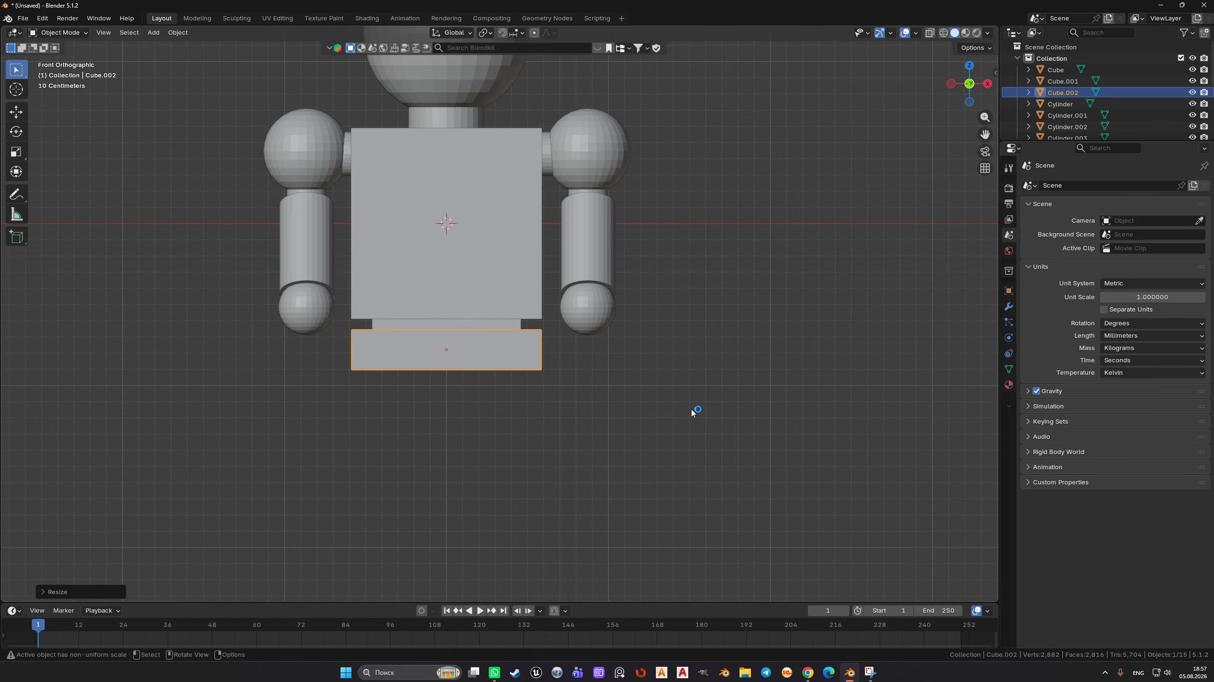
key(g)
key(z)
click(680, 481)
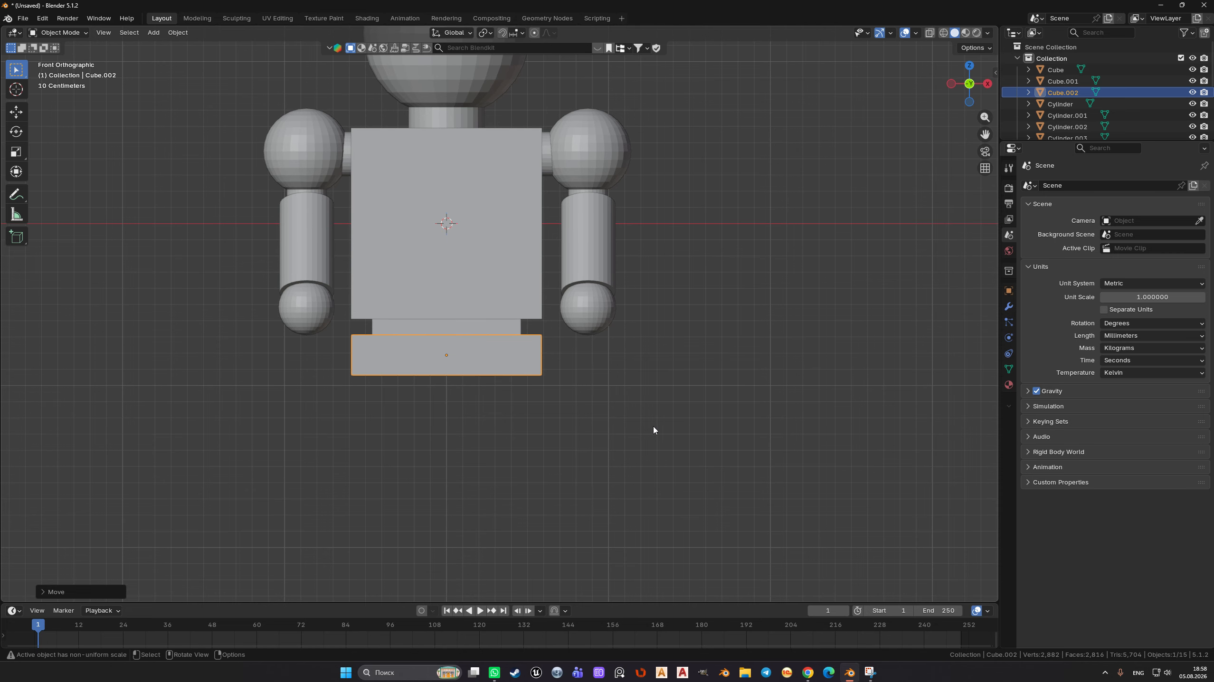
click(653, 430)
- Duplicate the short connector cylinder under the original shoulder sphere and place the copy beneath the pelvis slab, off-centre on the same side
scroll(578, 352, down, 5)
middle_drag(578, 352, 508, 375)
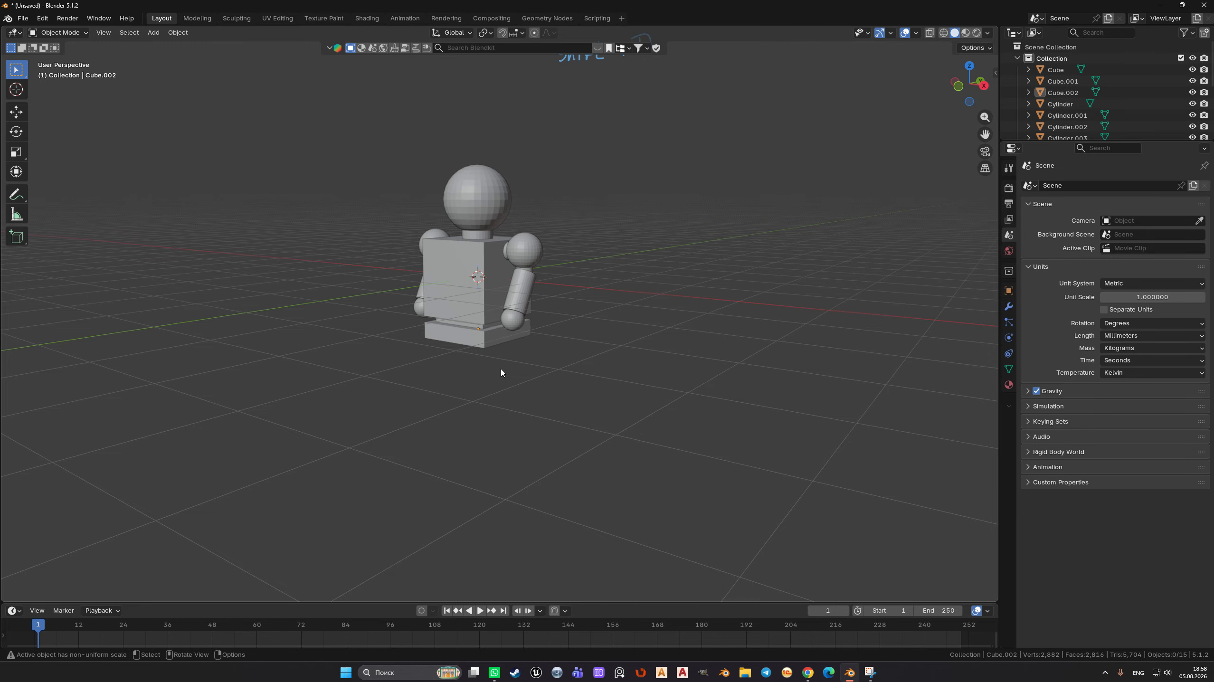
scroll(501, 374, up, 2)
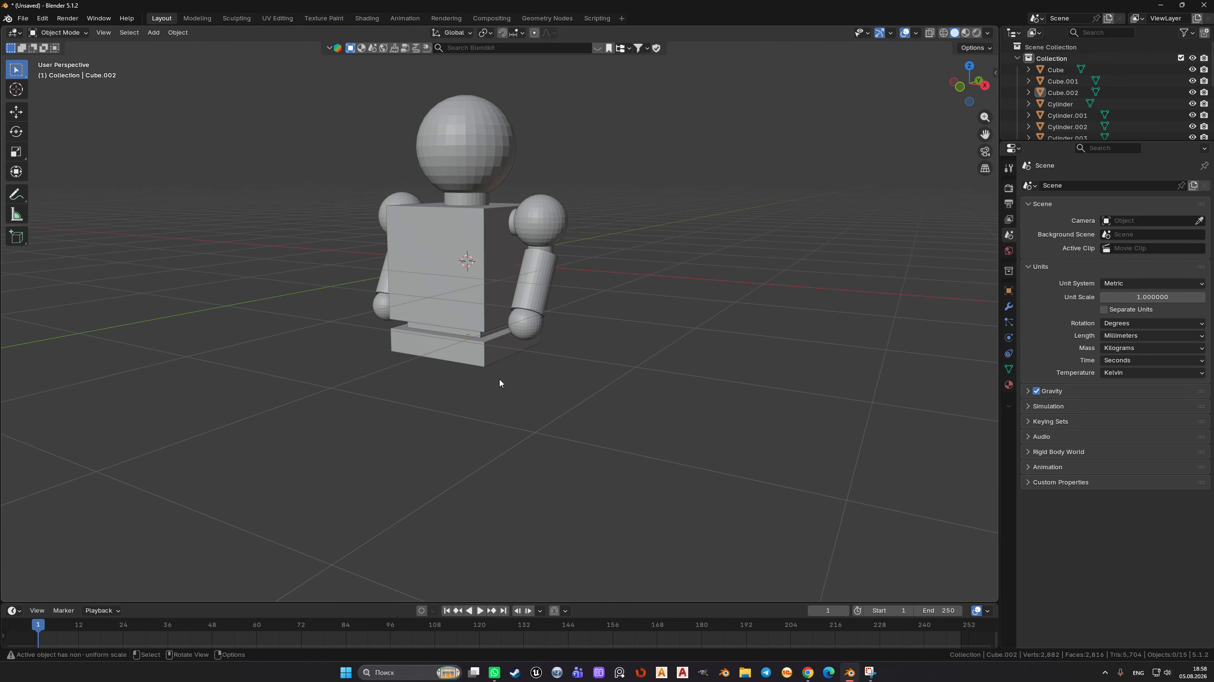
key(KP_1)
scroll(502, 376, up, 3)
click(591, 201)
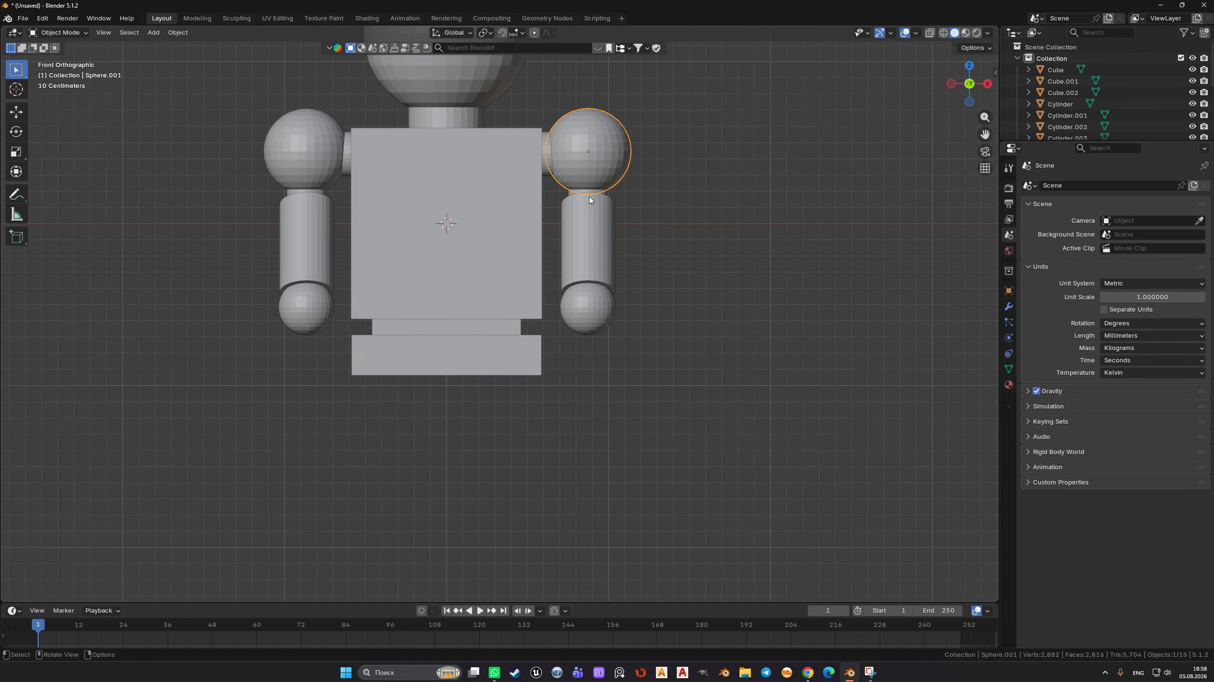
click(591, 201)
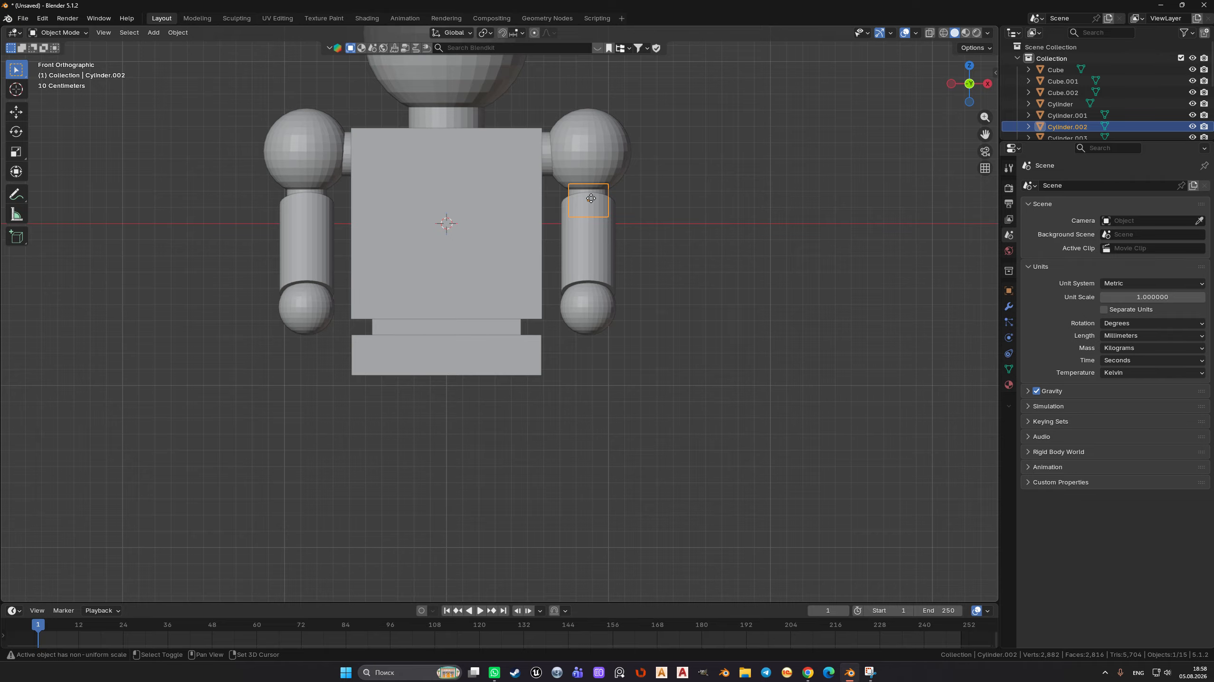
key(shift+d)
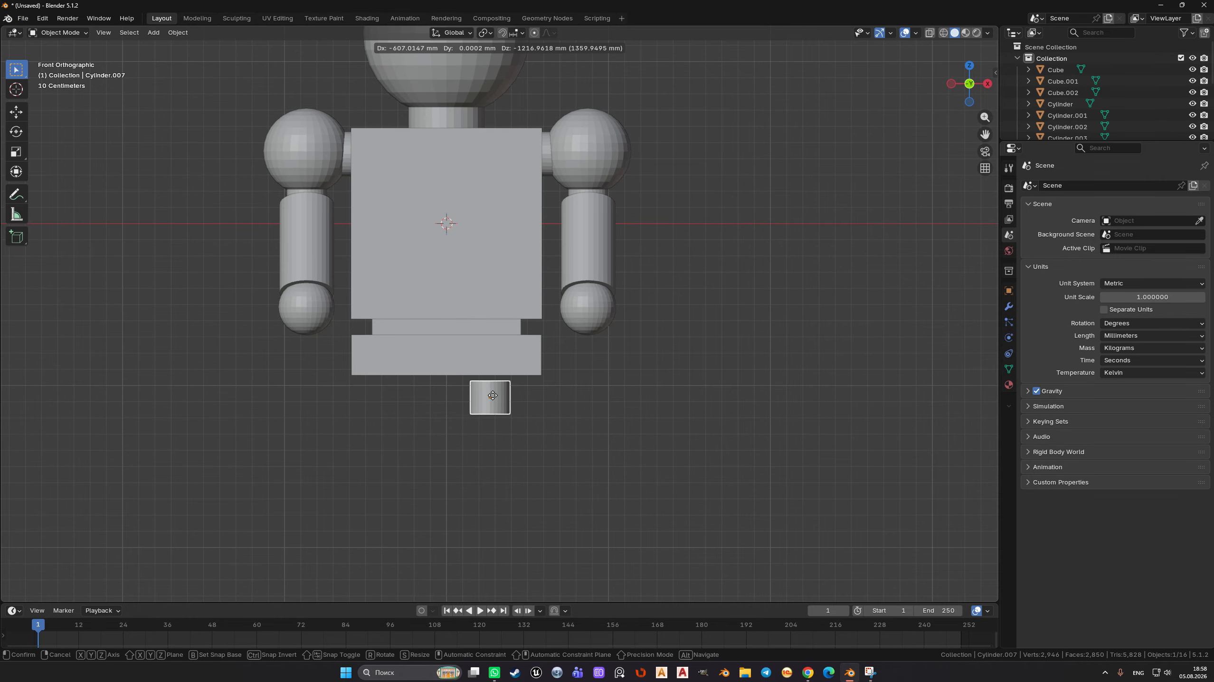
click(485, 386)
- Enlarge the copied cylinder to about 1.2 times its size and position its upper end against the pelvis slab's underside
key(s)
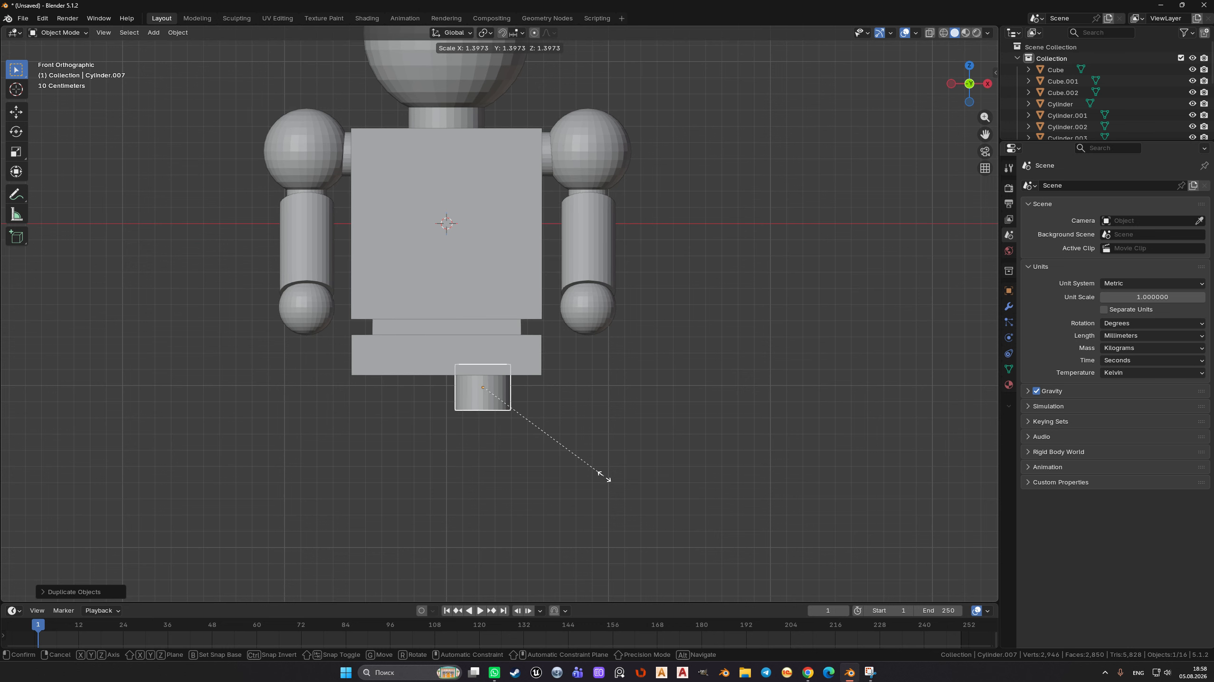
click(588, 461)
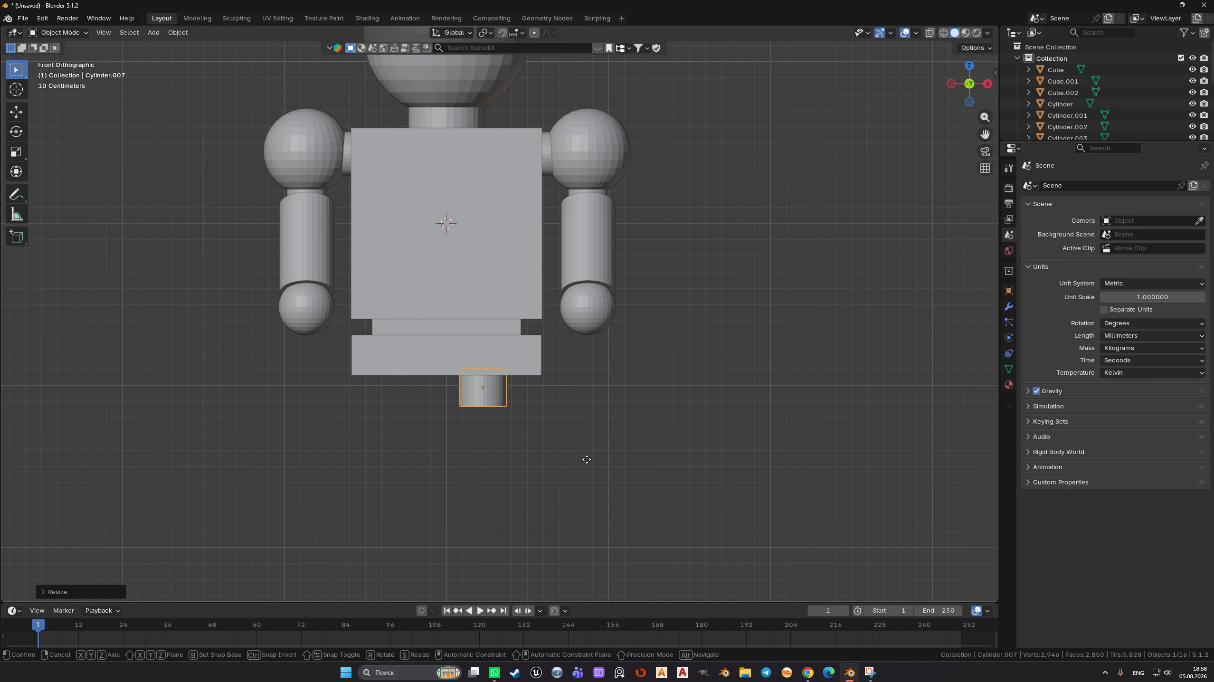
key(g)
click(577, 463)
shift+middle_drag(546, 444, 537, 355)
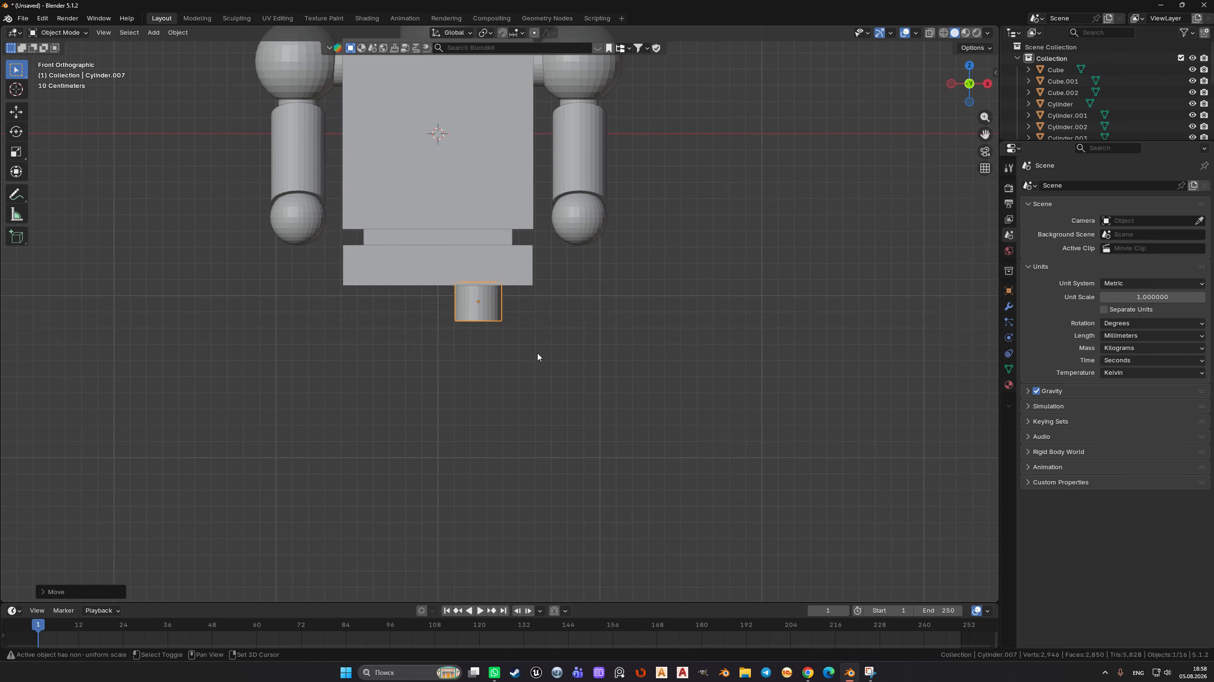
- Duplicate the hip cylinder straight down along Z and enlarge the copy to about 1.3 times its size
key(shift+d)
key(z)
click(571, 387)
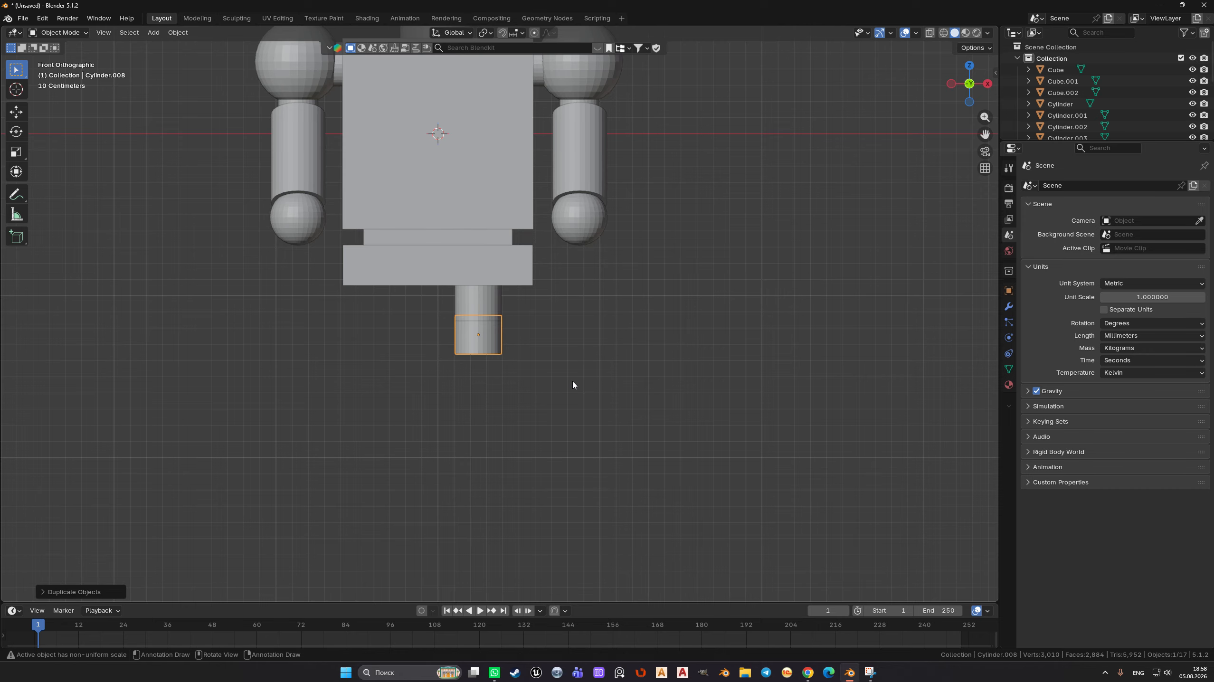
key(s)
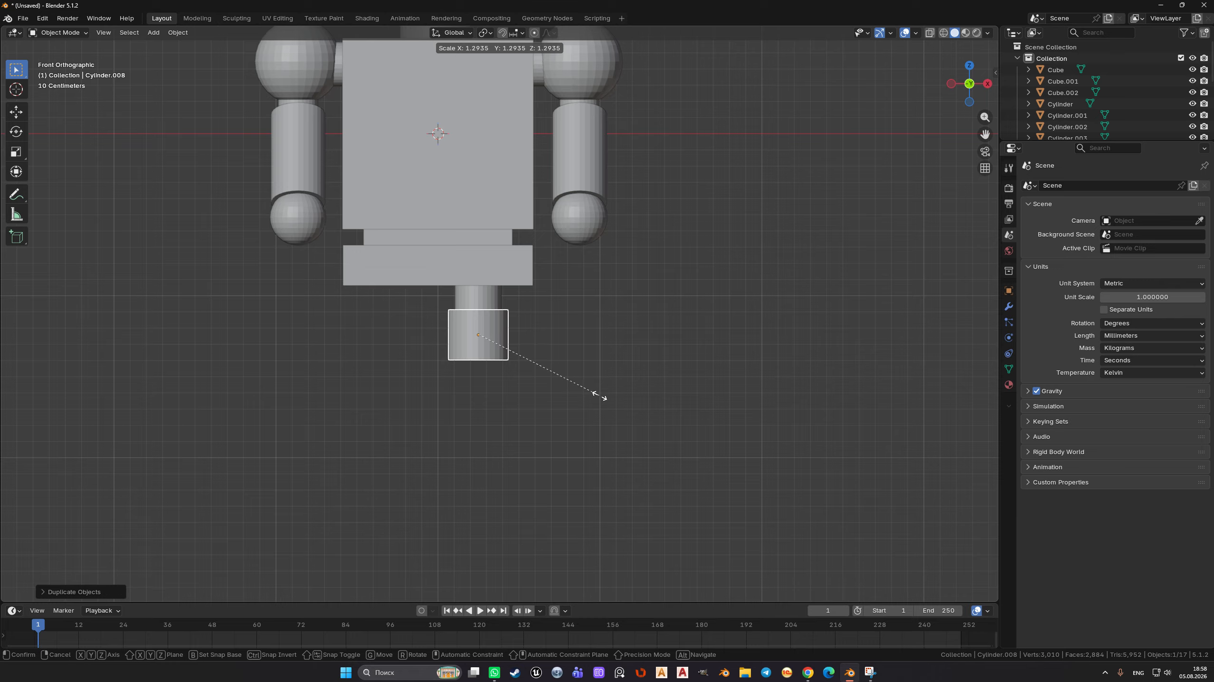
- Stretch the copied leg cylinder along Z to about 2 times and lower it to expose the hip cylinder
key(z)
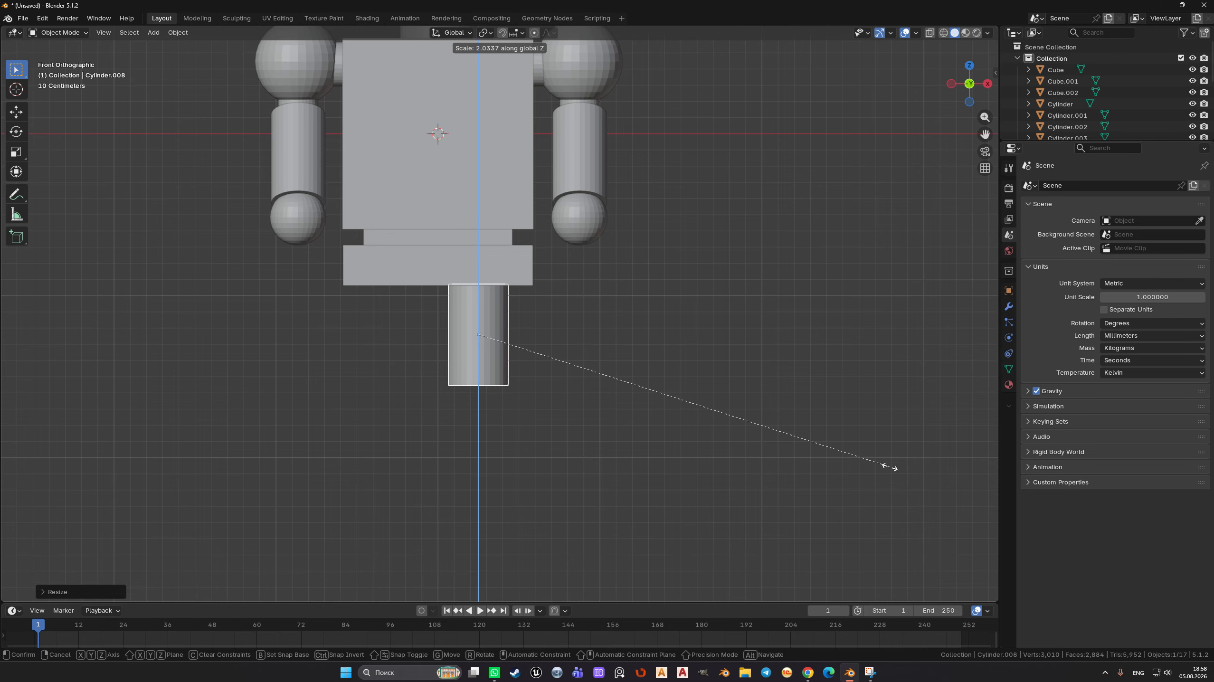
key(g)
click(690, 408)
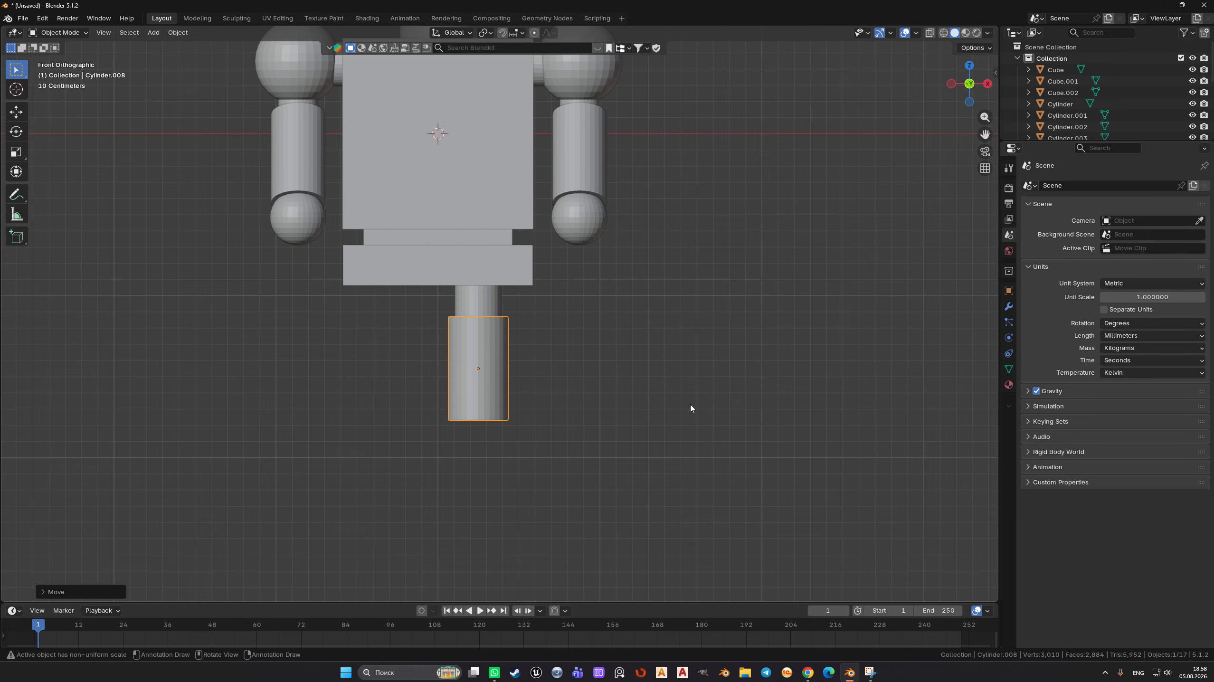
scroll(690, 409, down, 3)
middle_drag(690, 408, 497, 359)
key(KP_1)
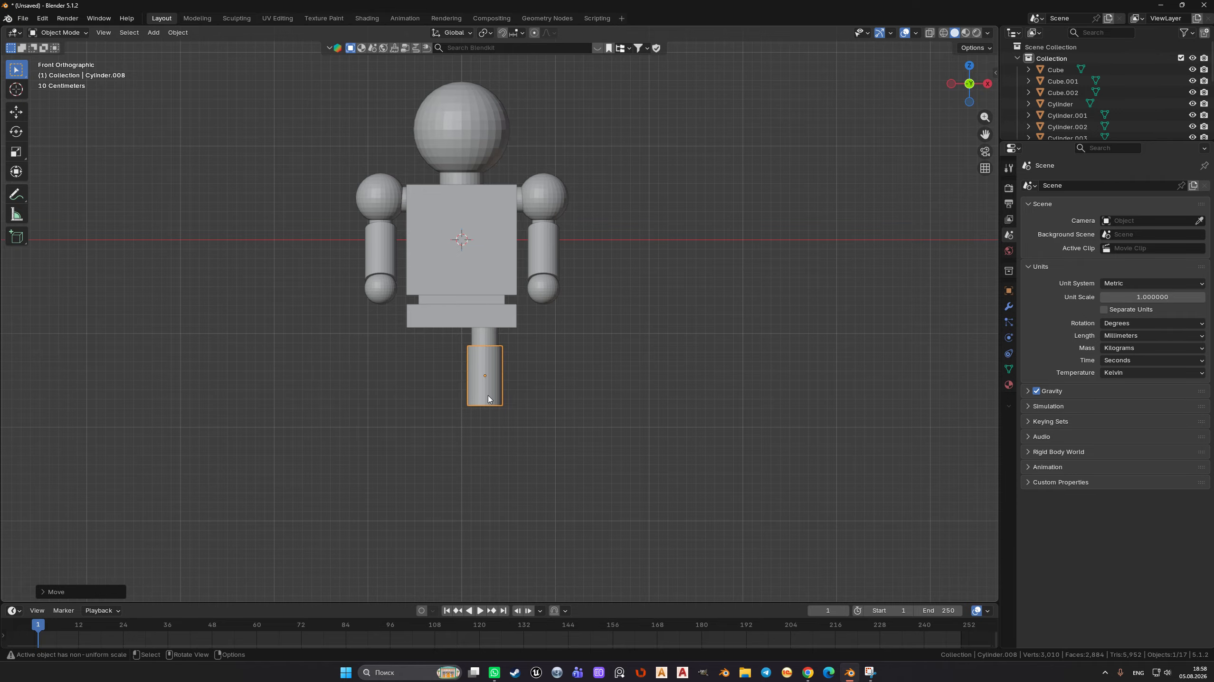
click(489, 338)
click(487, 380)
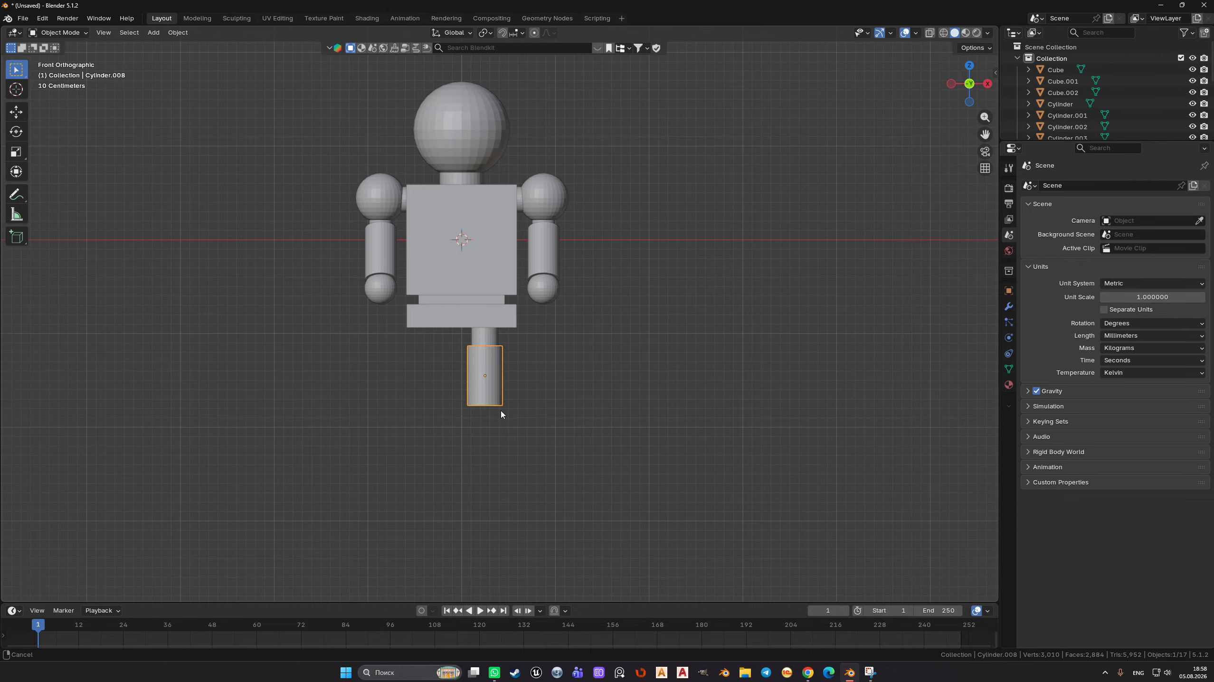
shift+middle_drag(502, 408, 517, 389)
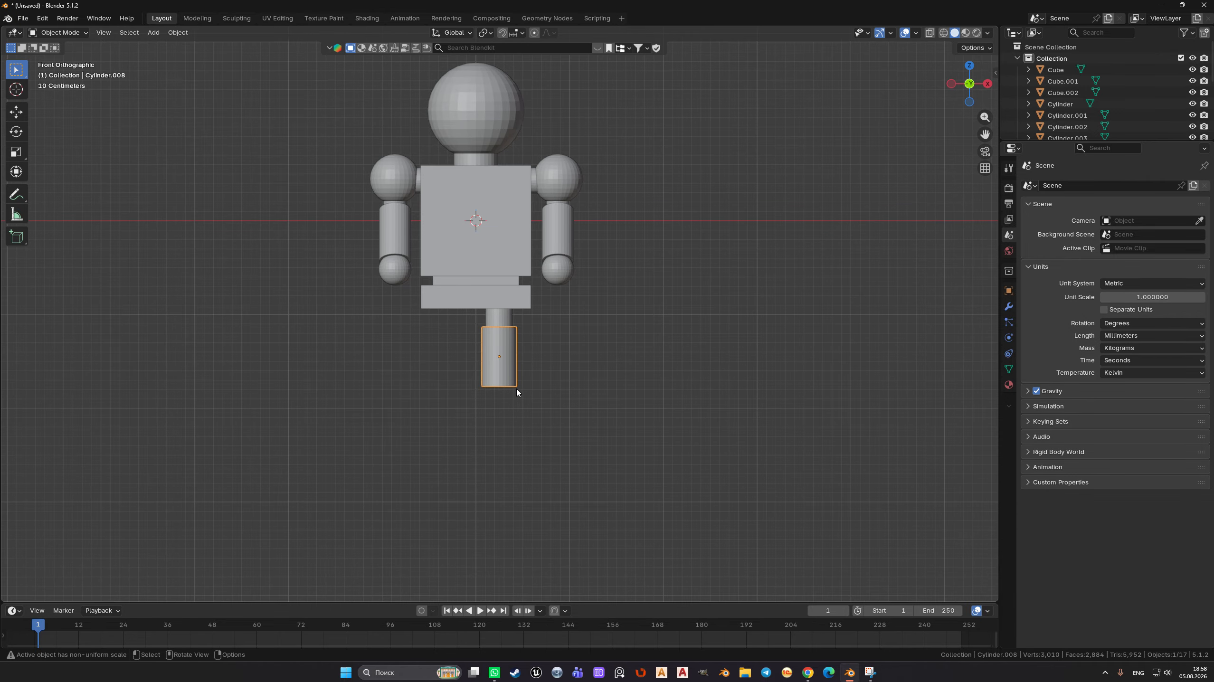
- Duplicate the pelvis slab down along Z and place the copy just below the leg cylinder
click(488, 293)
key(shift+d)
key(z)
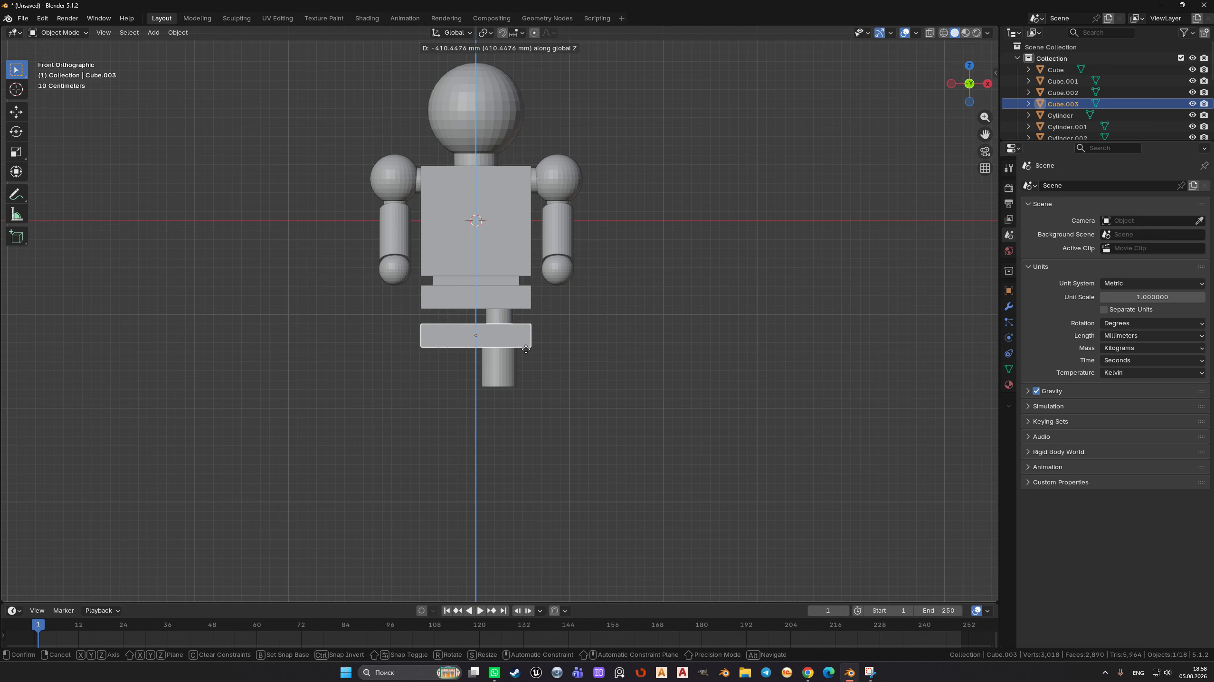
click(569, 422)
middle_drag(570, 423, 692, 475)
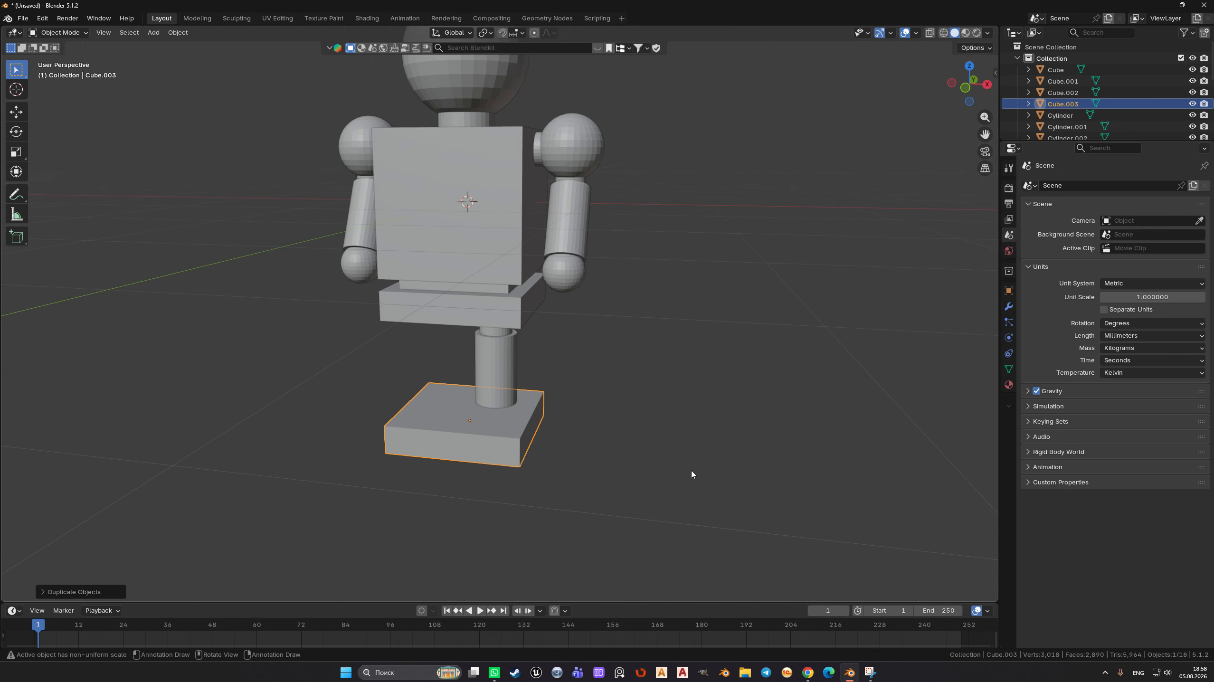
- Shape the copied slab into a foot by narrowing it along X to about 0.4 times and shortening it along Y
key(s)
key(x)
click(558, 428)
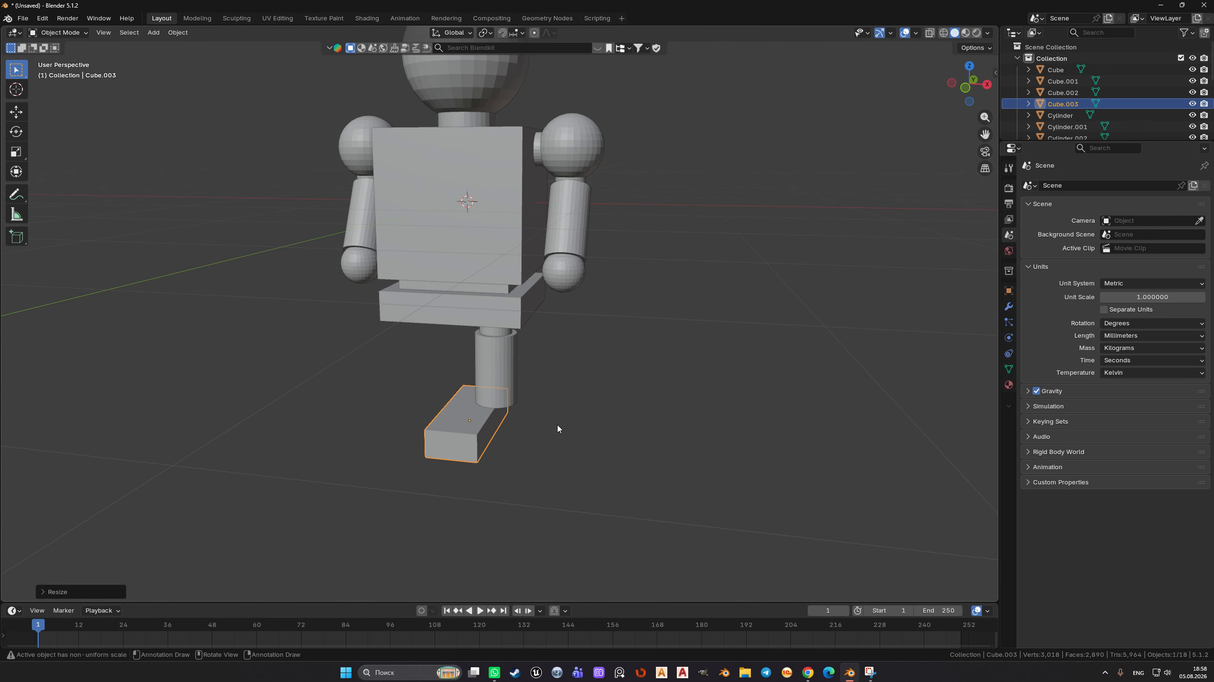
middle_drag(558, 429, 702, 491)
key(s)
key(y)
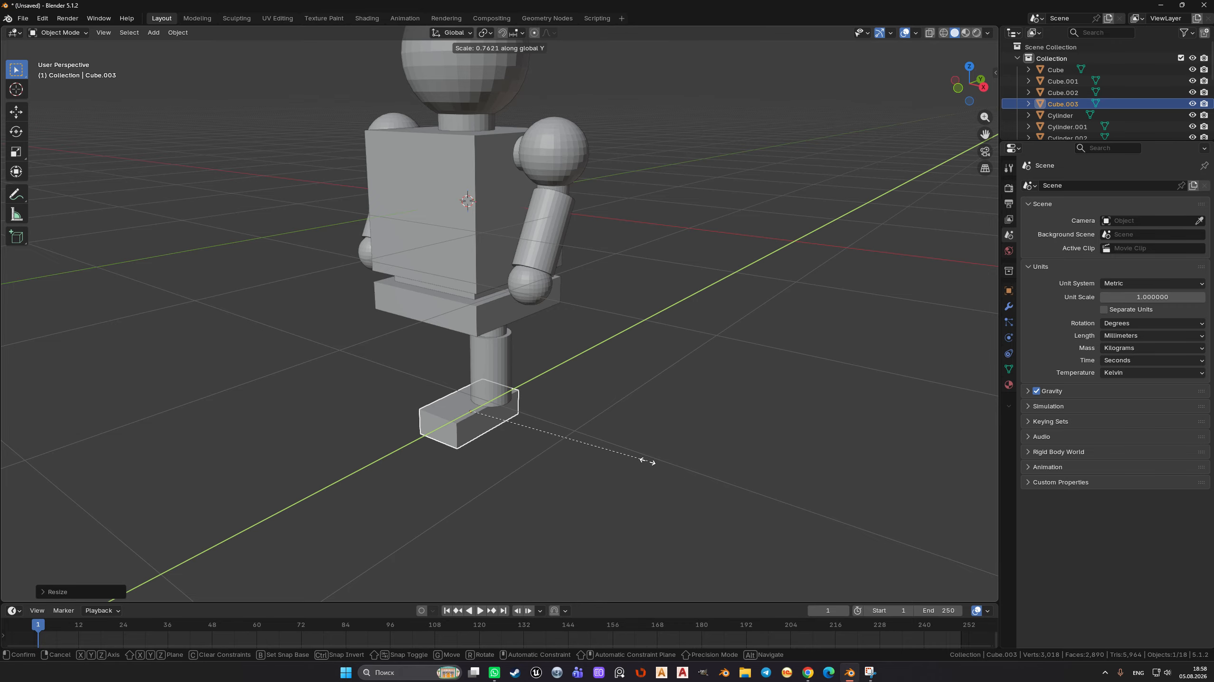
click(622, 446)
- Centre the foot block under the leg along X and raise it along Z against the leg cylinder's lower end
key(KP_5)
key(KP_1)
key(g)
key(x)
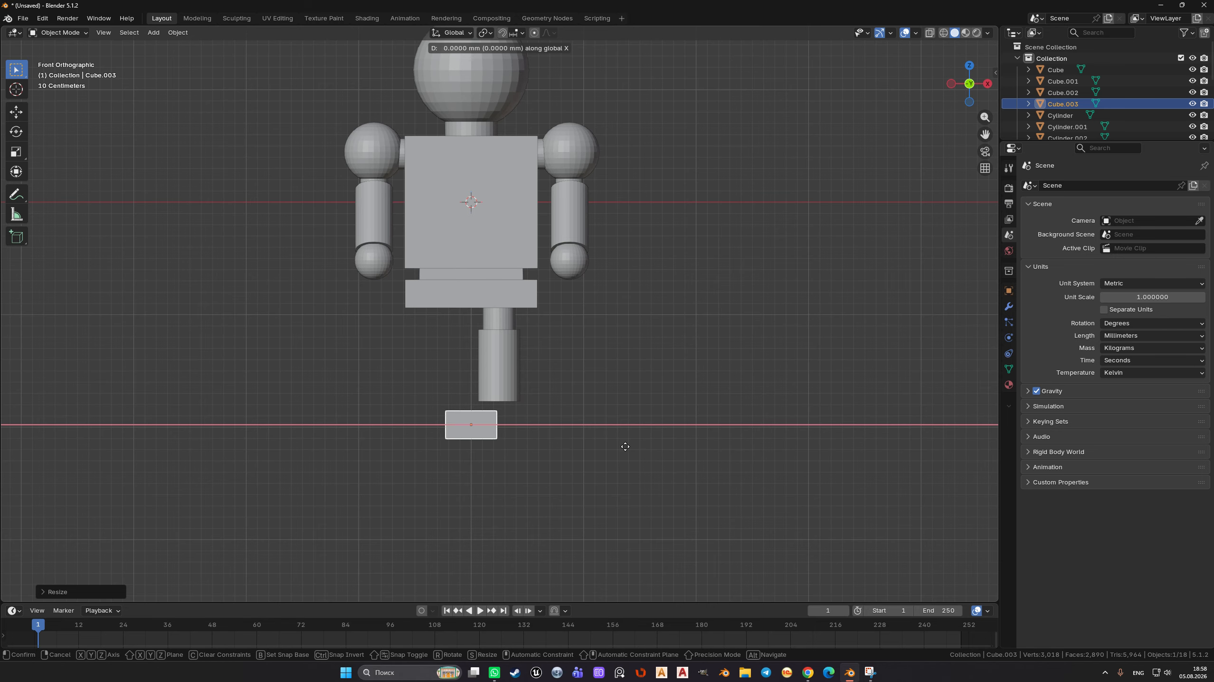
click(870, 451)
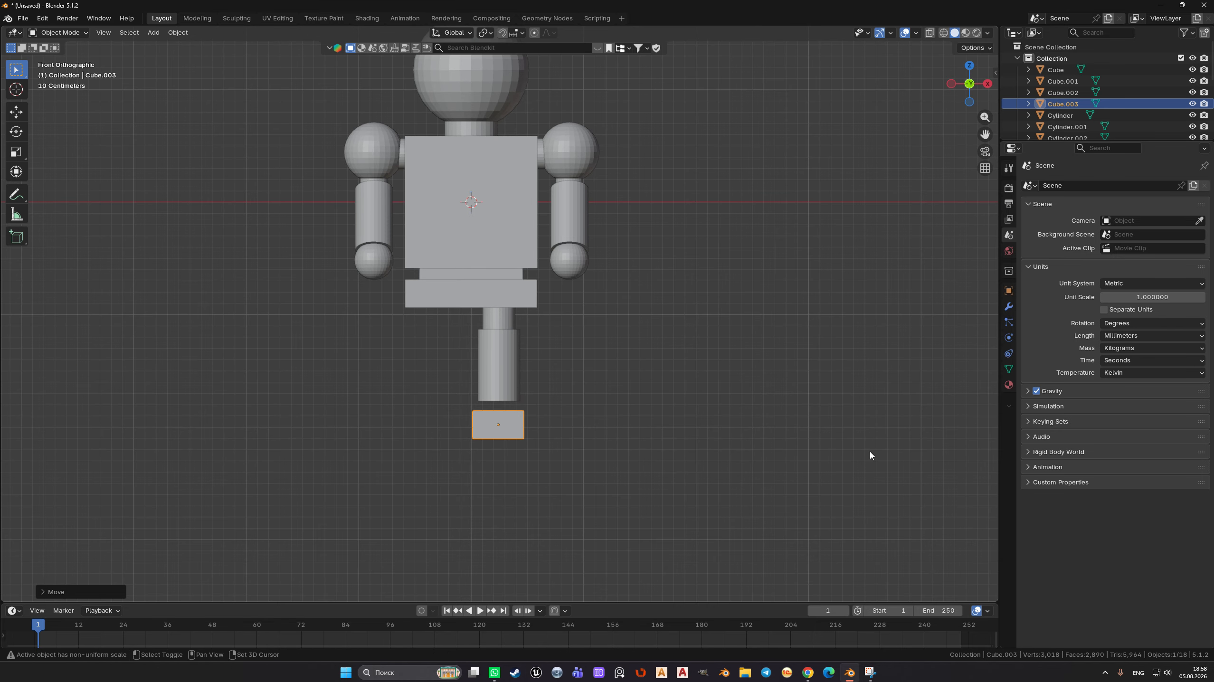
key(g)
key(z)
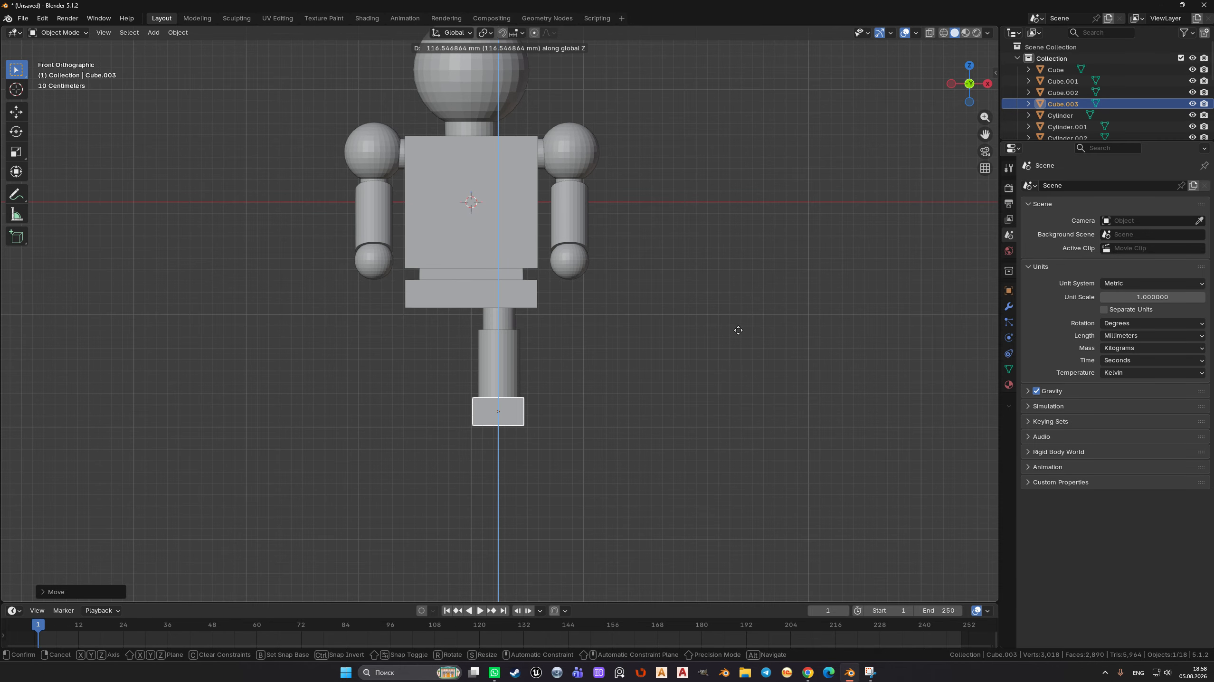
click(736, 344)
click(654, 415)
- Shift the foot block along Y so it extends forward of the leg, and deselect it
middle_drag(654, 415, 533, 448)
scroll(533, 451, up, 4)
click(496, 480)
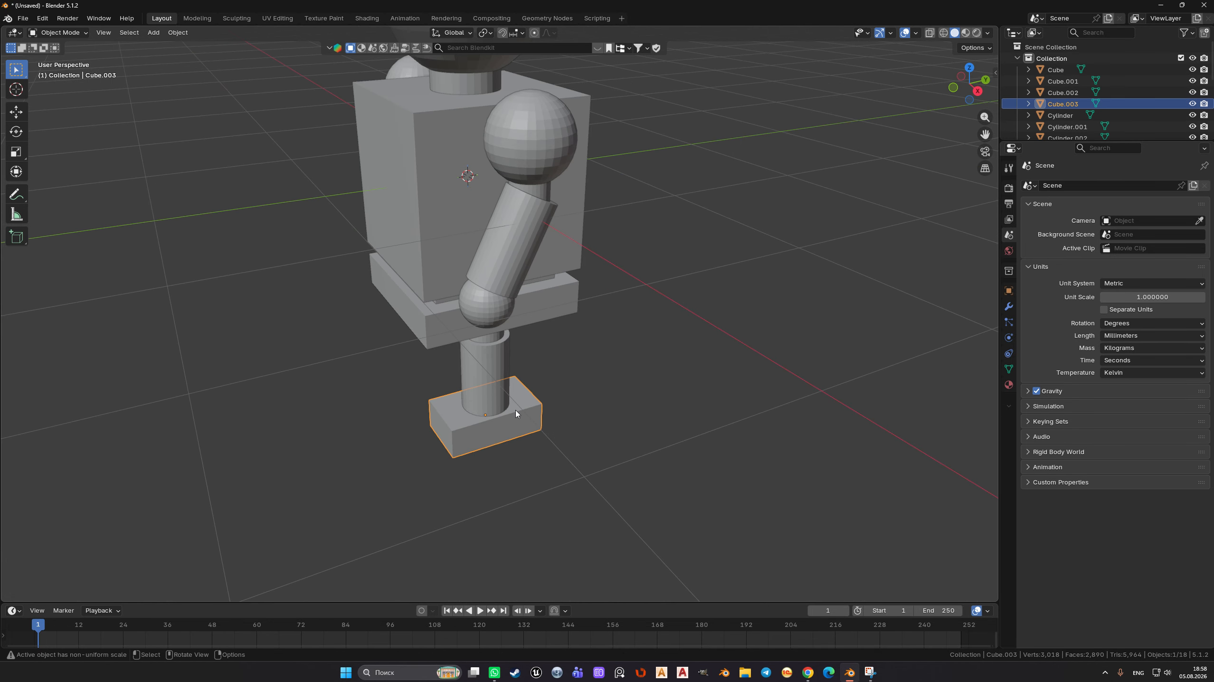
key(g)
key(y)
click(543, 442)
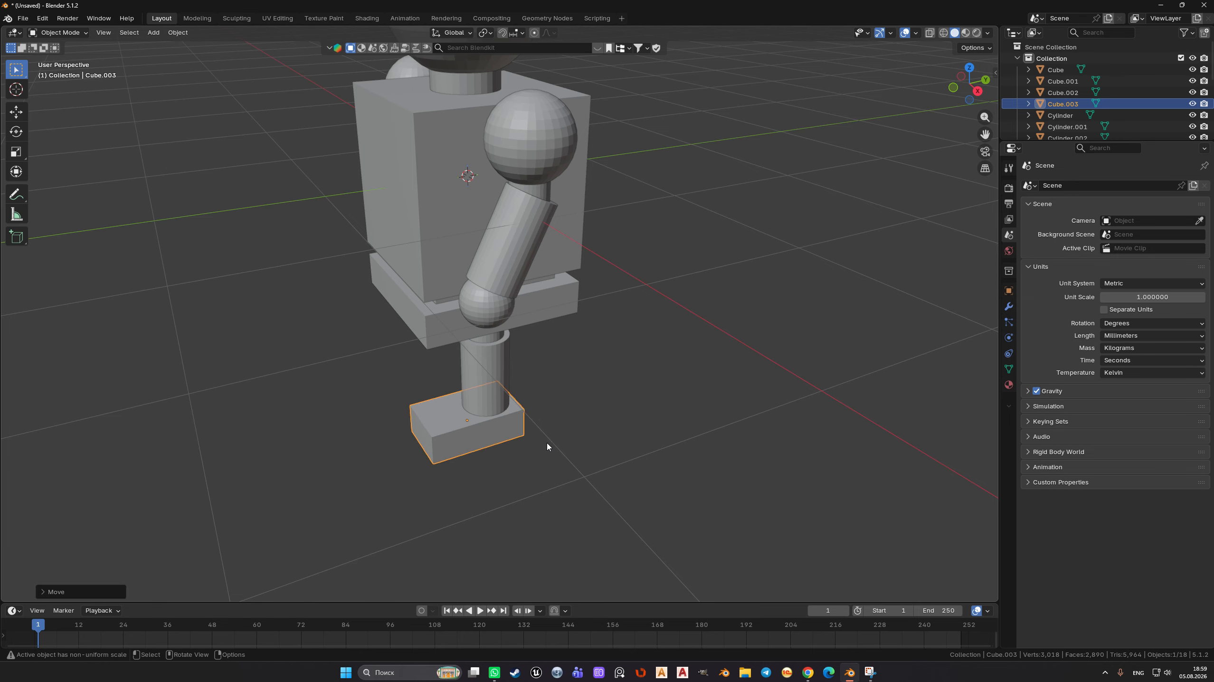
click(550, 447)
- Duplicate the hip cylinder, leg cylinder and foot together about 490 mm along negative X to form the second leg, and deselect them
scroll(555, 453, down, 5)
middle_drag(556, 453, 604, 409)
scroll(480, 415, up, 3)
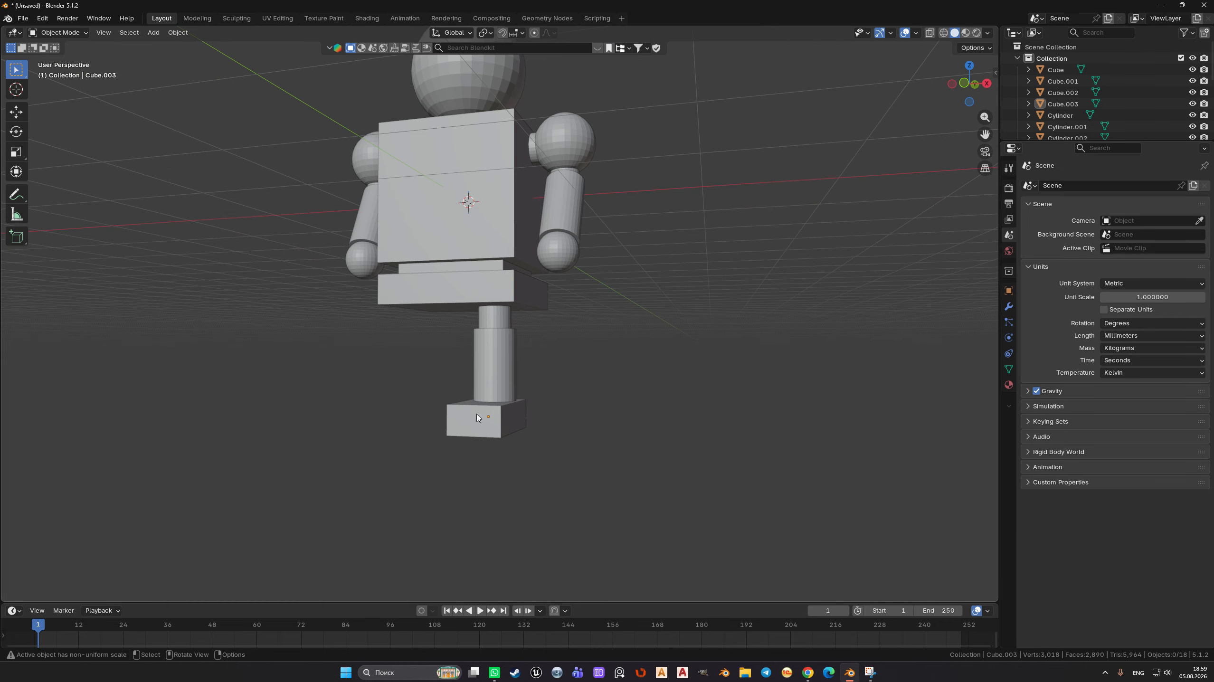
key(KP_1)
drag(460, 326, 553, 444)
key(shift+d)
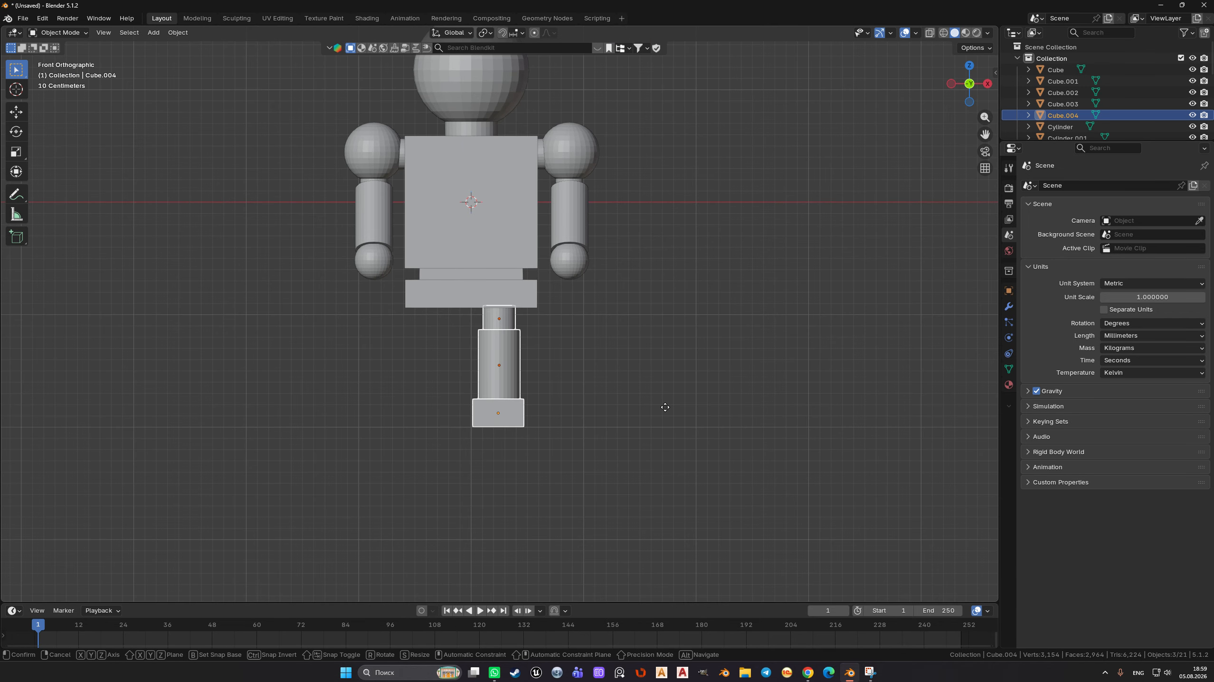
key(x)
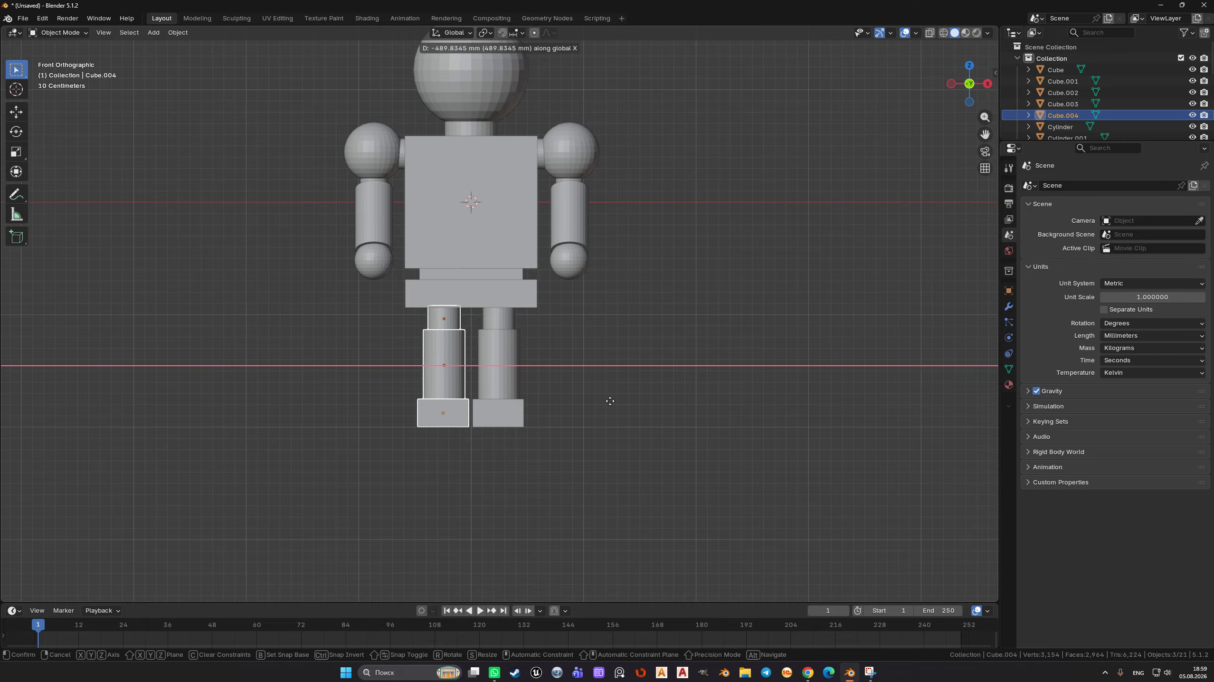
click(610, 401)
click(604, 400)
- Handwrite "– nusxalash" with the Annotate tool after the existing "Shift + D" note in the front view
scroll(601, 398, down, 3)
mouse_move(496, 350)
shift+middle_down()
mouse_move(545, 406)
mouse_move(527, 389)
mouse_move(658, 336)
mouse_move(702, 353)
shift+middle_up()
scroll(527, 393, up, 1)
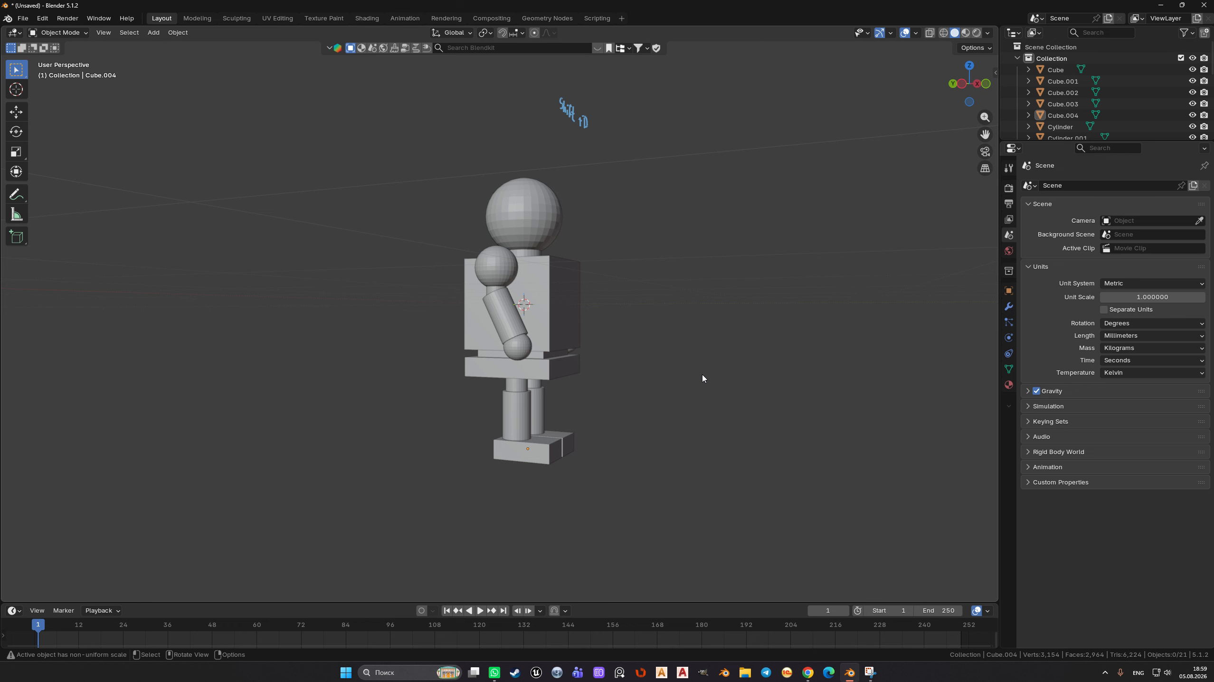
middle_drag(721, 369, 554, 355)
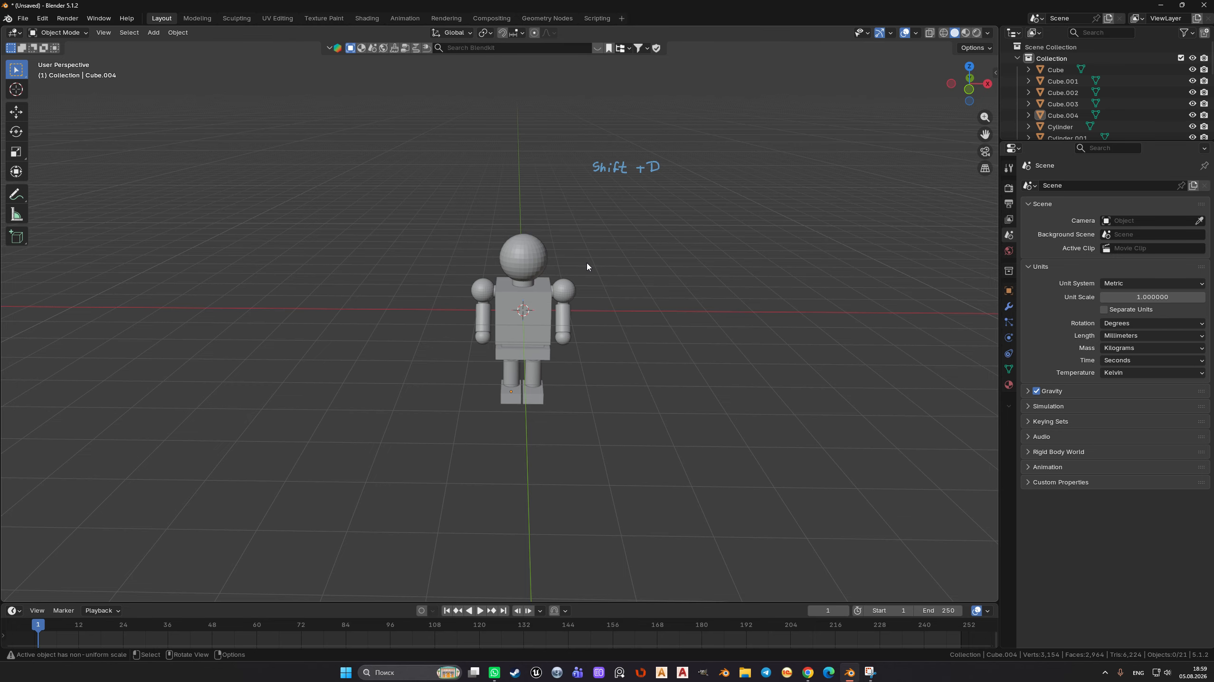
key(KP_1)
scroll(545, 365, up, 3)
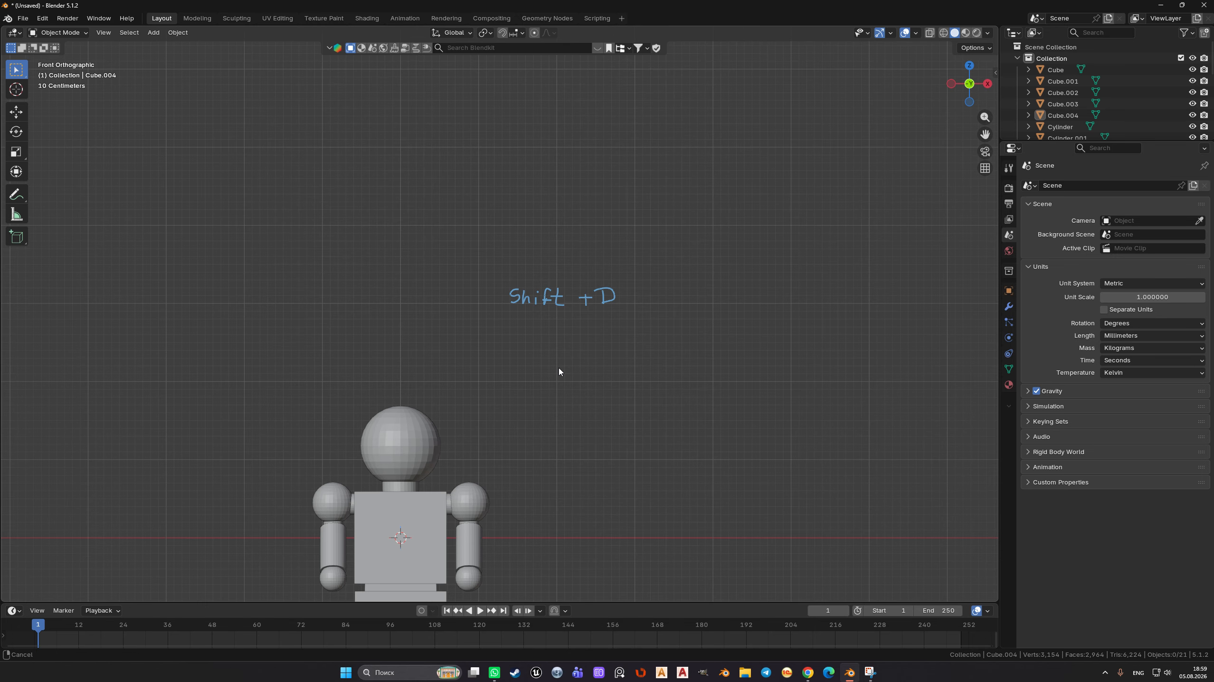
click(17, 193)
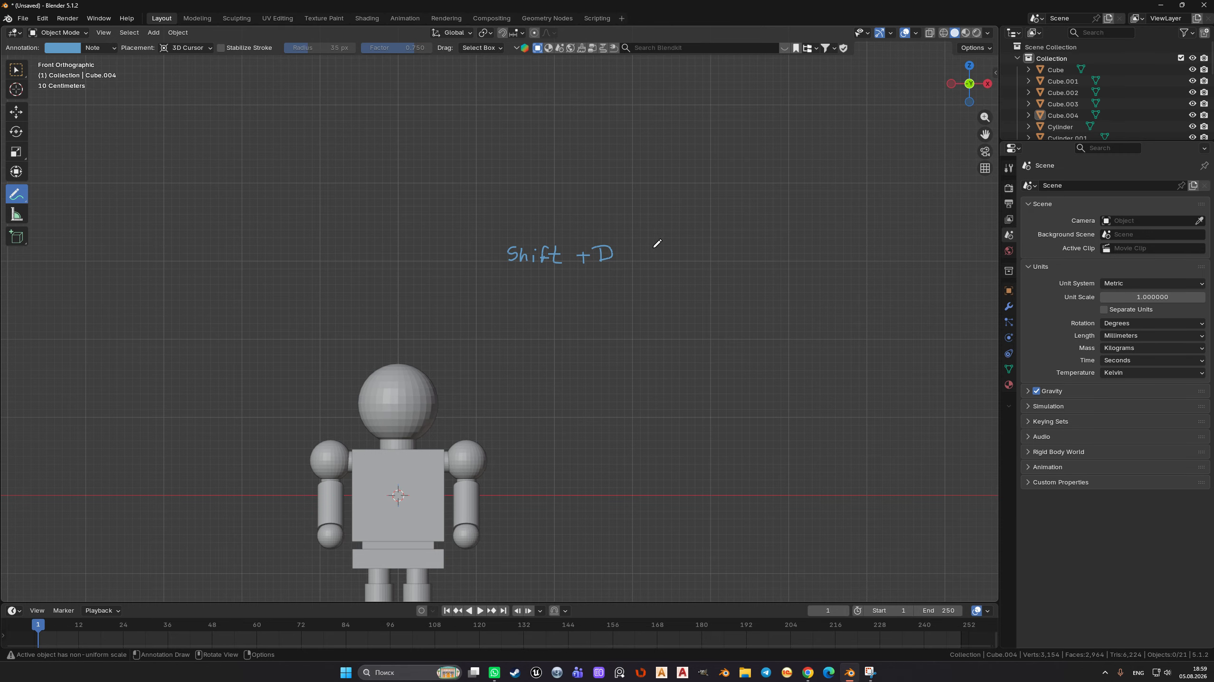
drag(623, 257, 685, 249)
mouse_move(694, 245)
mouse_down()
mouse_move(687, 259)
mouse_move(698, 262)
mouse_up()
drag(698, 249, 707, 261)
drag(723, 250, 739, 263)
drag(763, 249, 766, 262)
mouse_move(793, 248)
mouse_down()
mouse_move(778, 261)
mouse_move(806, 254)
mouse_up()
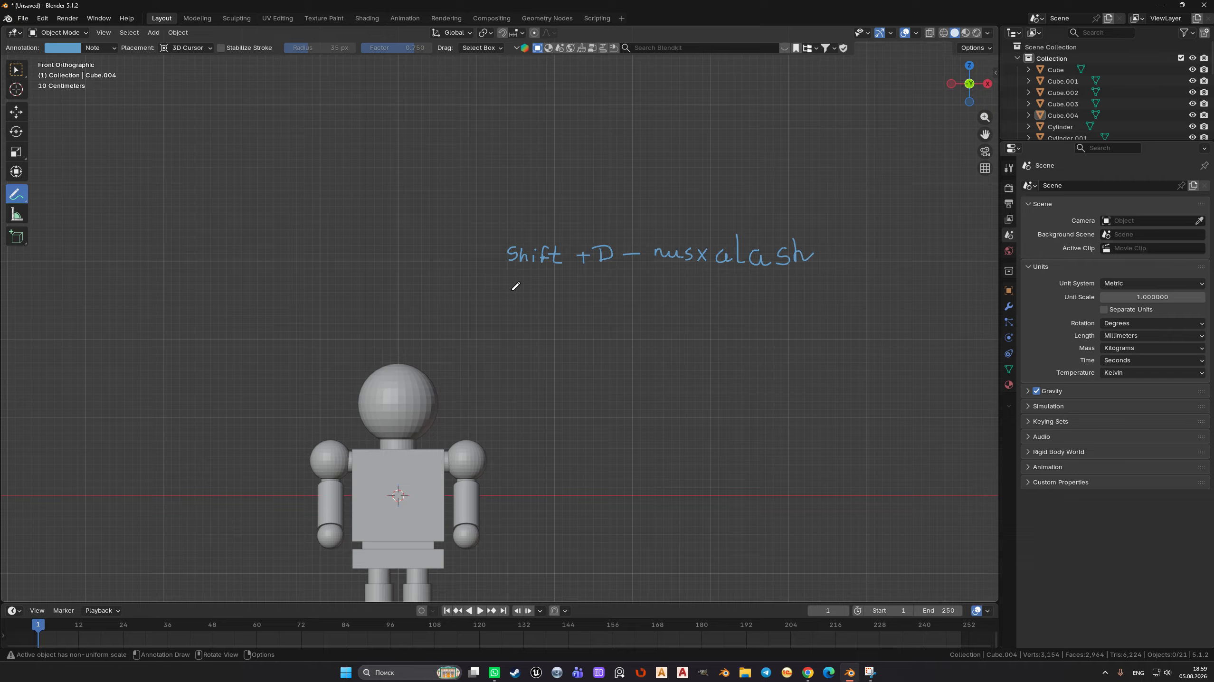
- Handwrite a second annotation line, "S + shift + Z — ingichkalash", below the first and return to the Select Box tool
mouse_move(524, 285)
mouse_down()
mouse_move(525, 301)
mouse_move(508, 309)
mouse_move(567, 288)
mouse_move(569, 301)
mouse_move(593, 304)
mouse_move(573, 304)
mouse_move(595, 307)
mouse_move(610, 295)
mouse_move(628, 306)
mouse_move(627, 287)
mouse_move(648, 304)
mouse_move(692, 289)
mouse_move(694, 308)
mouse_move(812, 290)
mouse_up()
click(589, 289)
mouse_move(812, 290)
mouse_down()
mouse_move(813, 326)
mouse_move(820, 300)
mouse_move(857, 290)
mouse_move(933, 303)
mouse_move(952, 281)
mouse_move(976, 301)
mouse_up()
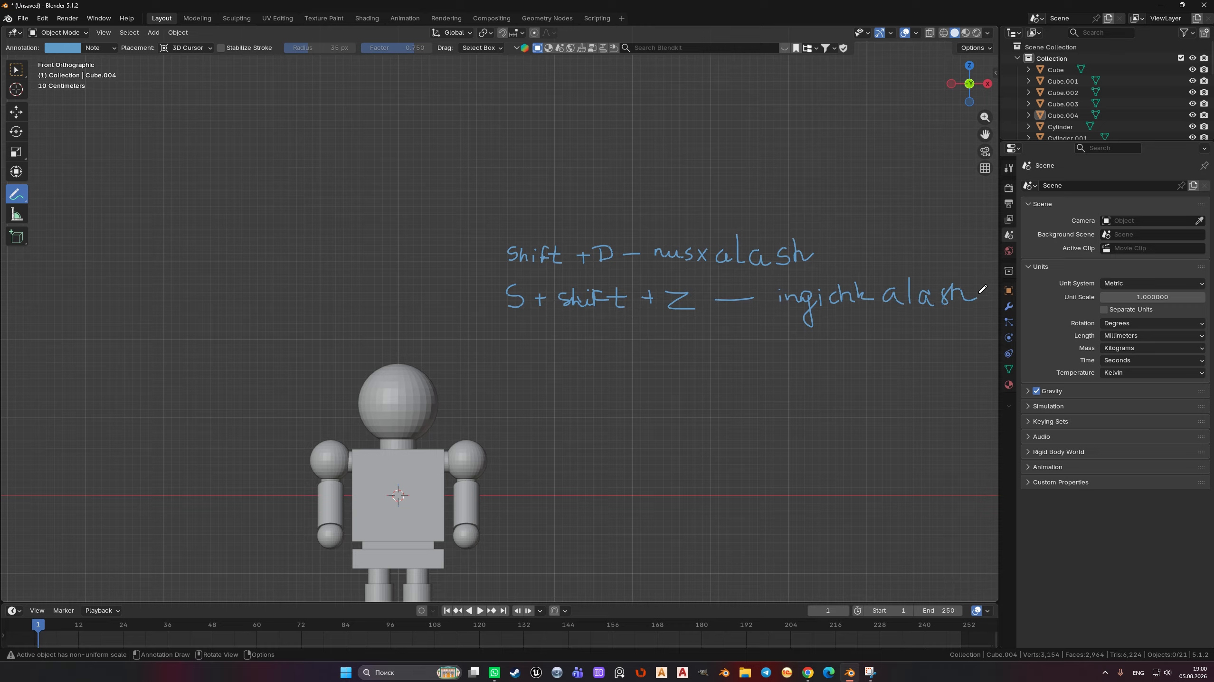
click(16, 72)
scroll(575, 366, down, 2)
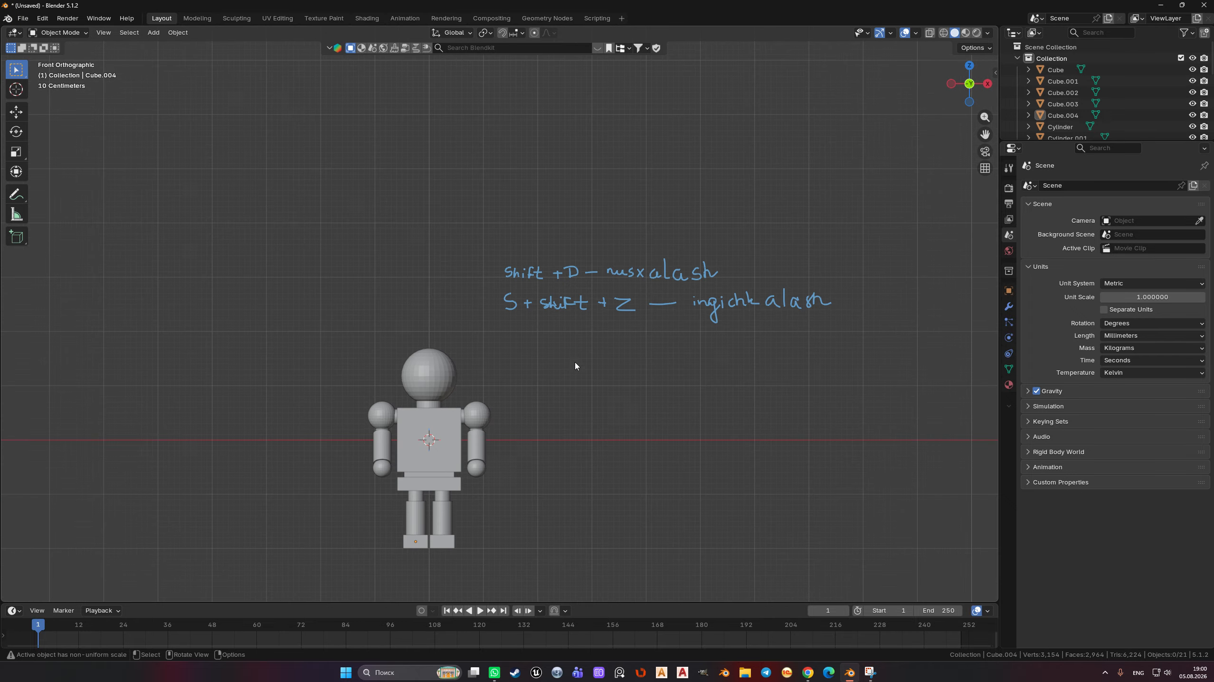
- Examine the robot's arm and shoulder parts from the side and the whole figure from the front
shift+middle_drag(575, 366, 639, 285)
scroll(603, 361, up, 1)
shift+middle_drag(603, 361, 586, 336)
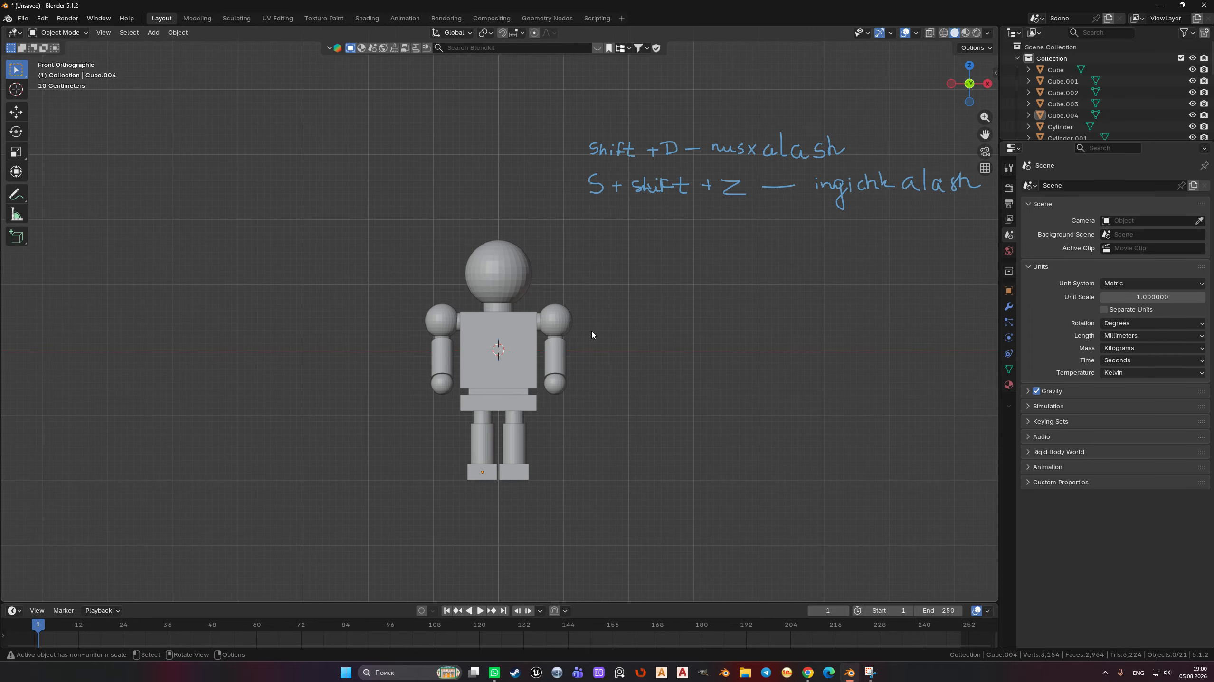
mouse_move(597, 342)
middle_down()
mouse_move(428, 363)
mouse_move(393, 343)
mouse_move(716, 341)
middle_up()
click(492, 332)
click(511, 341)
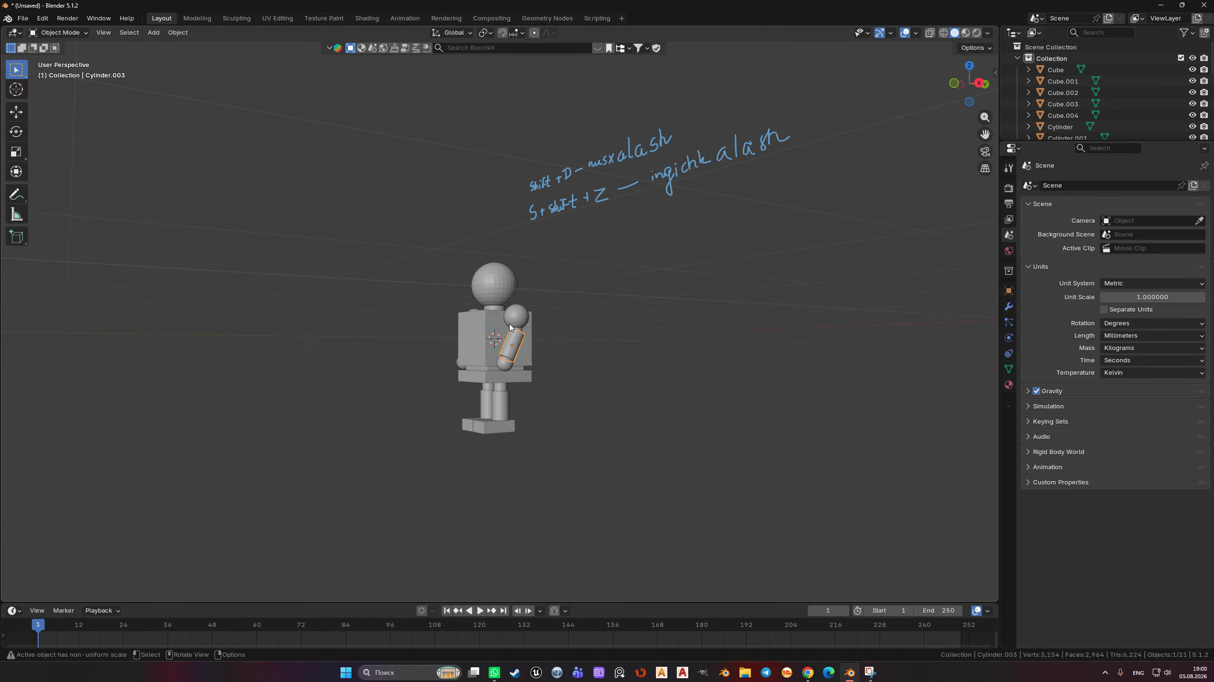
click(512, 316)
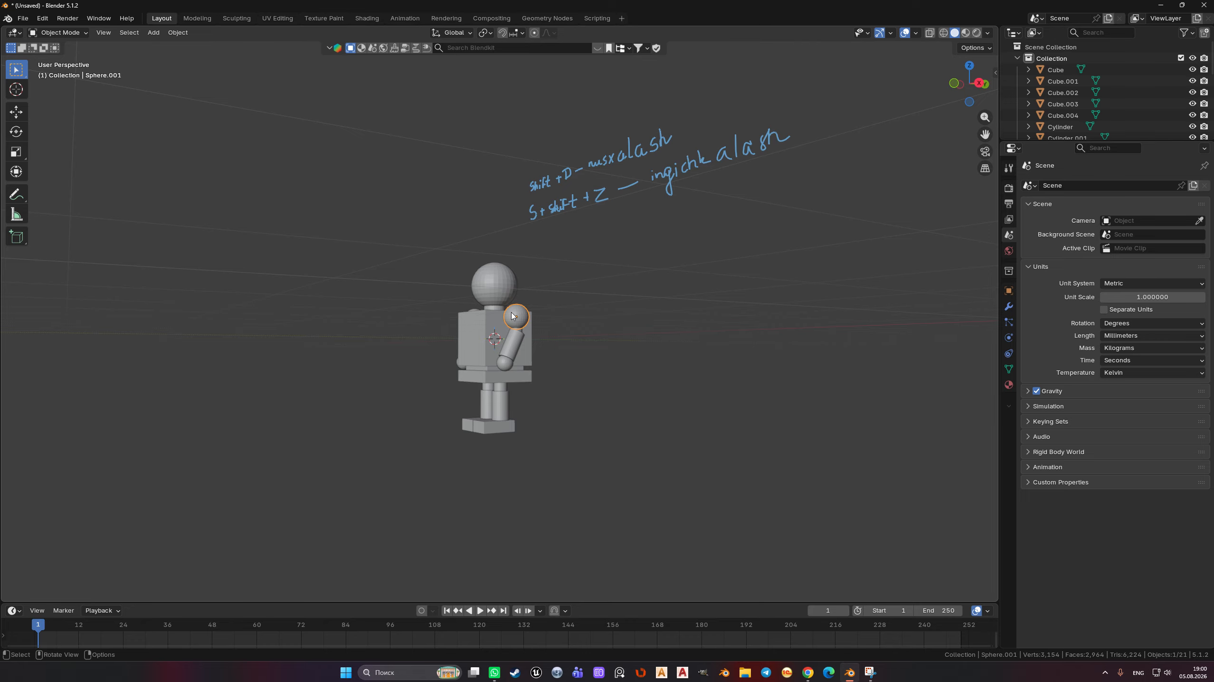
key(KP_1)
scroll(502, 414, up, 3)
mouse_move(496, 394)
middle_down()
mouse_move(503, 414)
mouse_move(511, 386)
mouse_move(525, 383)
middle_up()
key(KP_1)
scroll(503, 411, down, 2)
scroll(508, 404, up, 2)
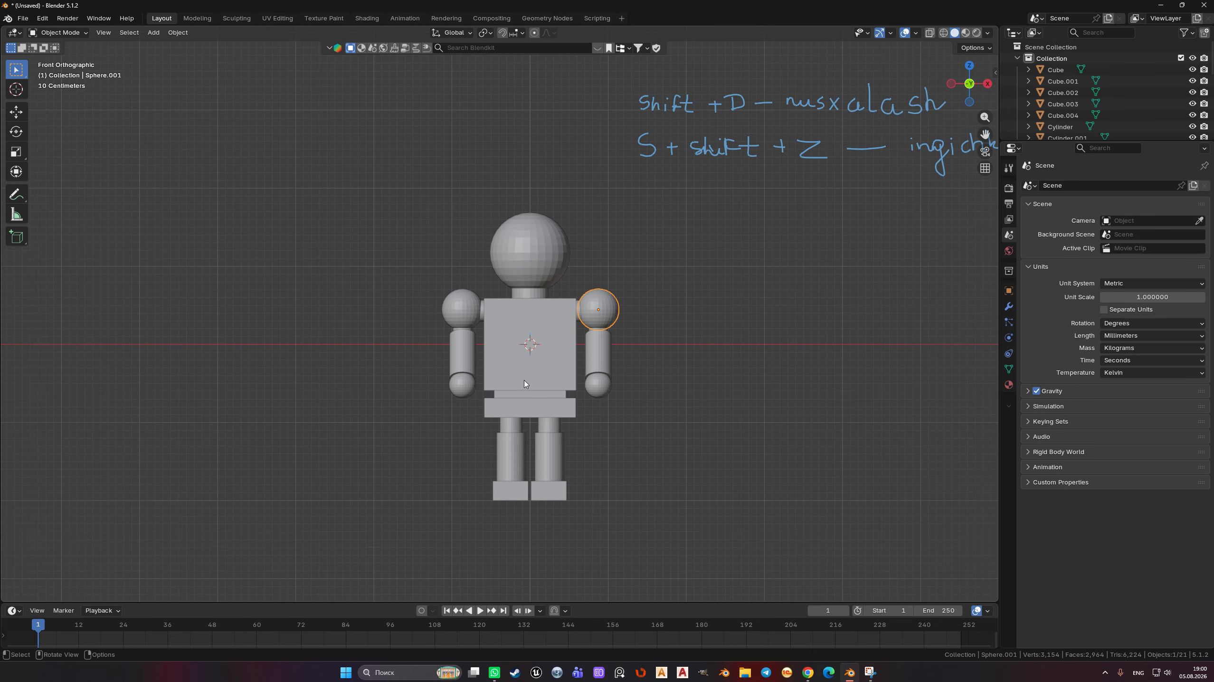
- Select all parts of the robot, inspect the figure in angled and front orthographic views, and deselect everything
drag(377, 184, 677, 547)
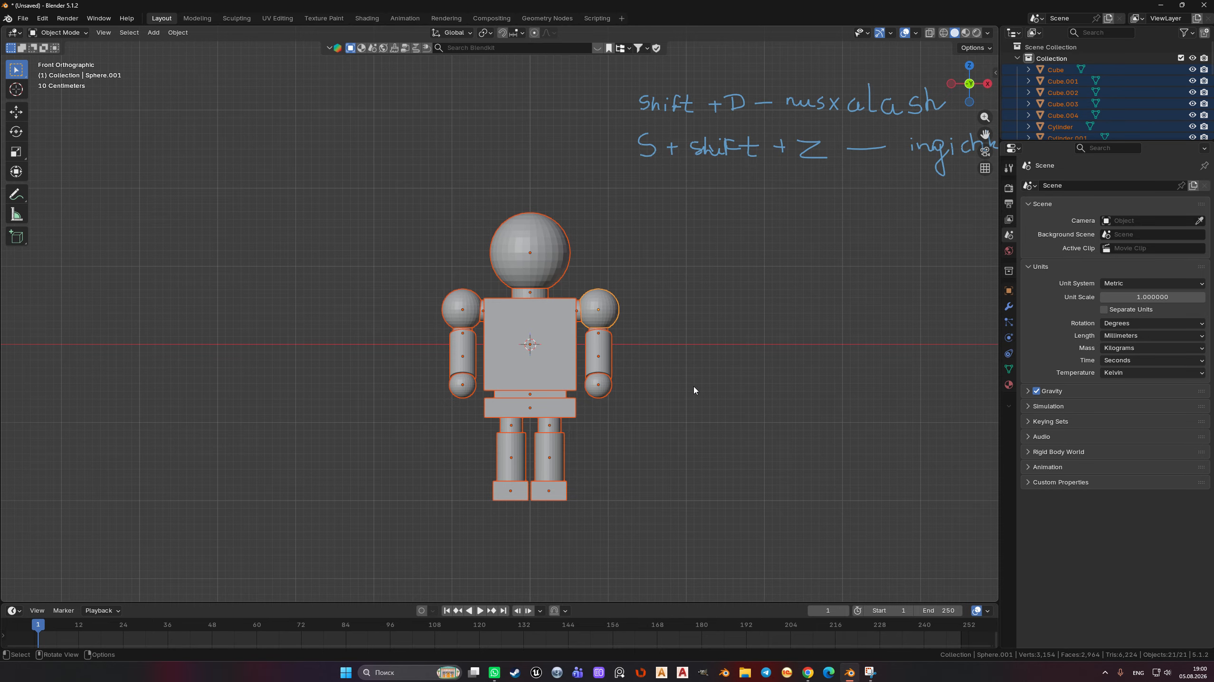
middle_drag(605, 338, 584, 395)
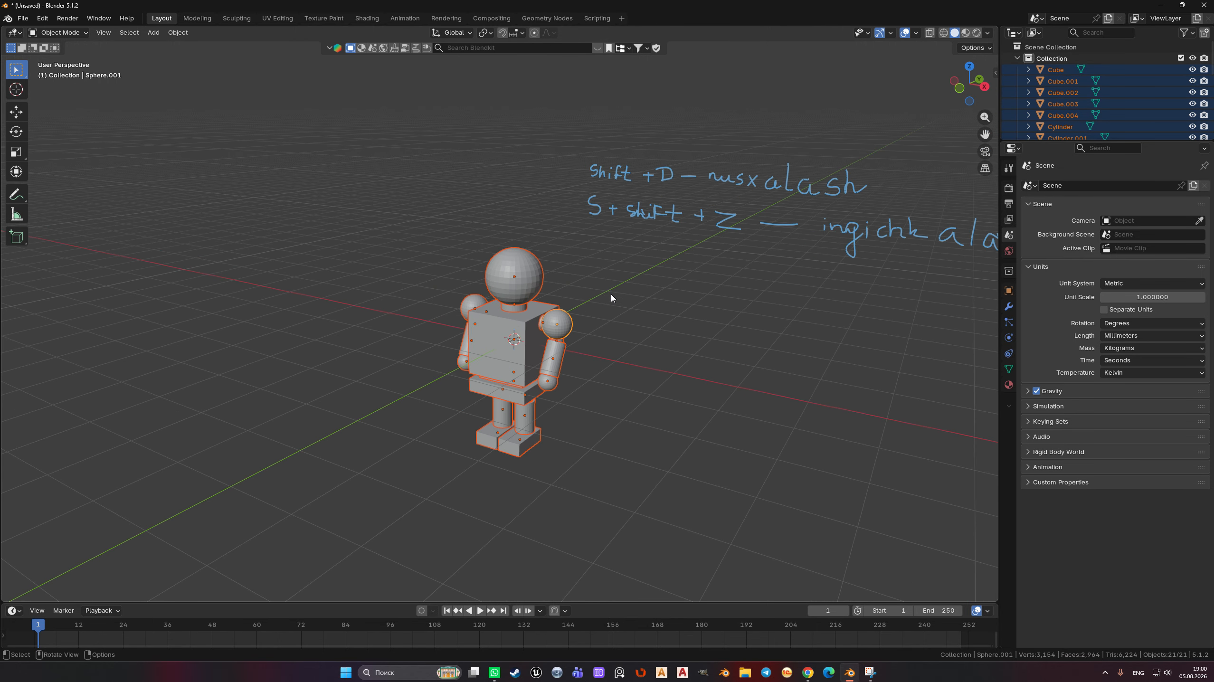
key(KP_5)
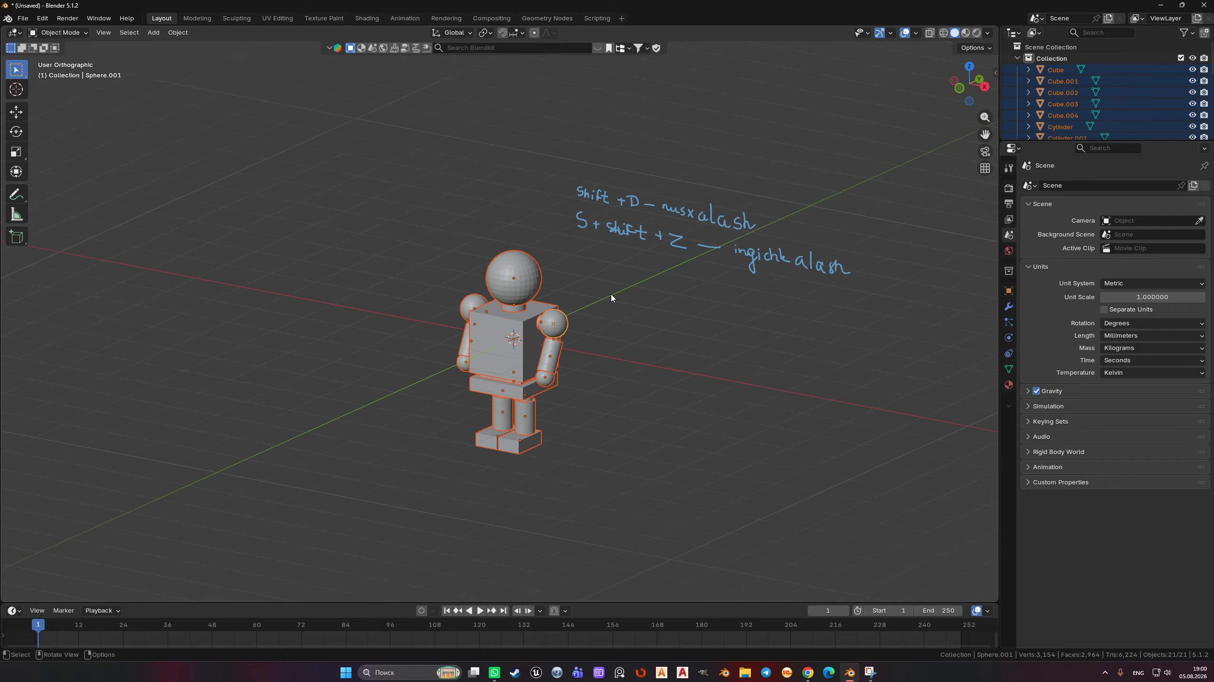
key(KP_1)
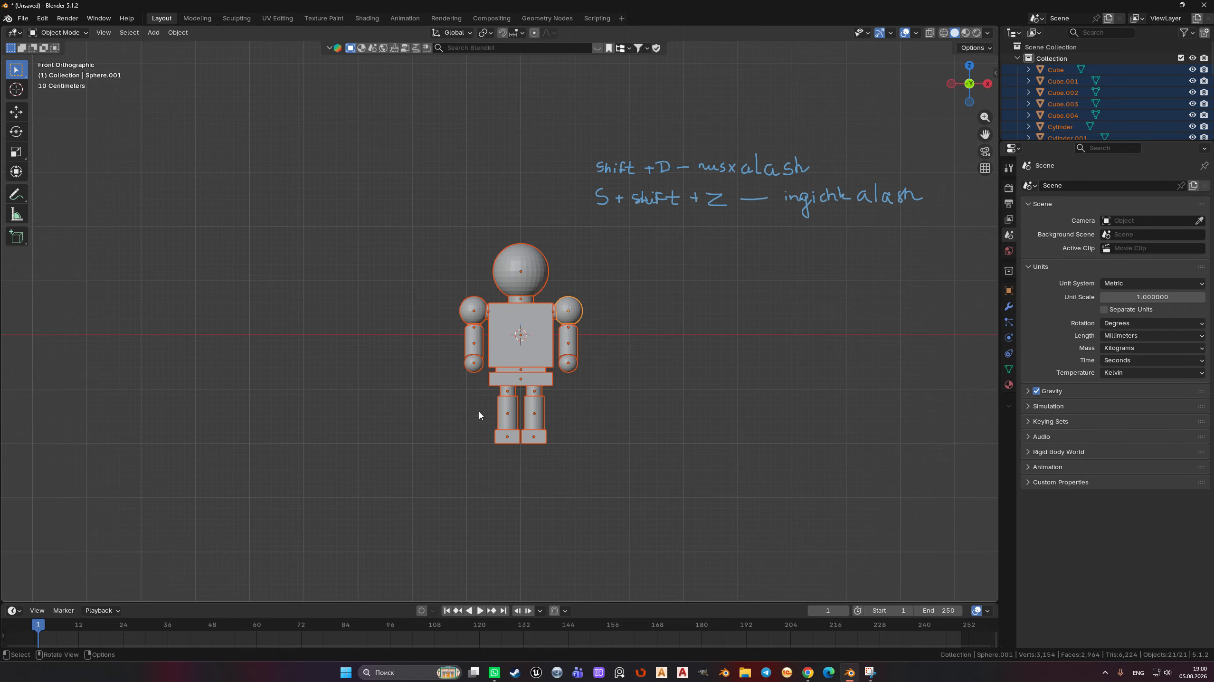
scroll(588, 430, up, 2)
mouse_move(586, 407)
shift+middle_down()
mouse_move(589, 429)
mouse_move(569, 412)
shift+middle_up()
click(664, 406)
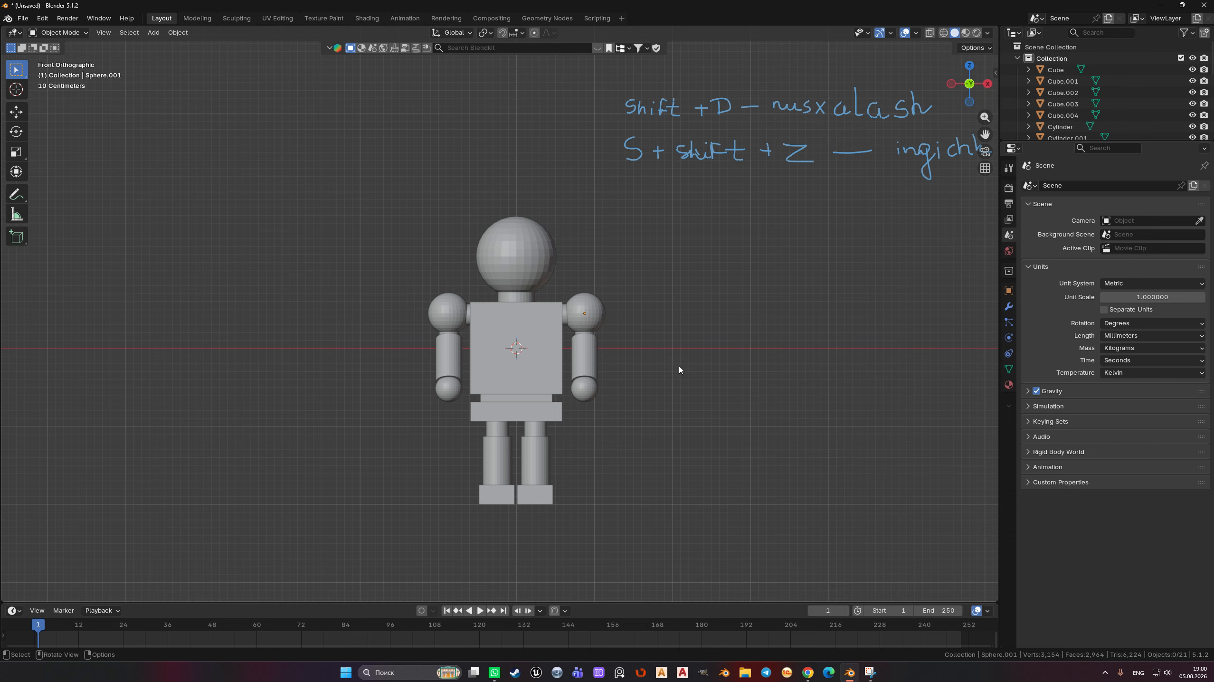
- Select all parts of the robot and show them in the front orthographic view
scroll(527, 292, down, 3)
middle_drag(527, 292, 494, 299)
drag(345, 234, 620, 481)
key(KP_5)
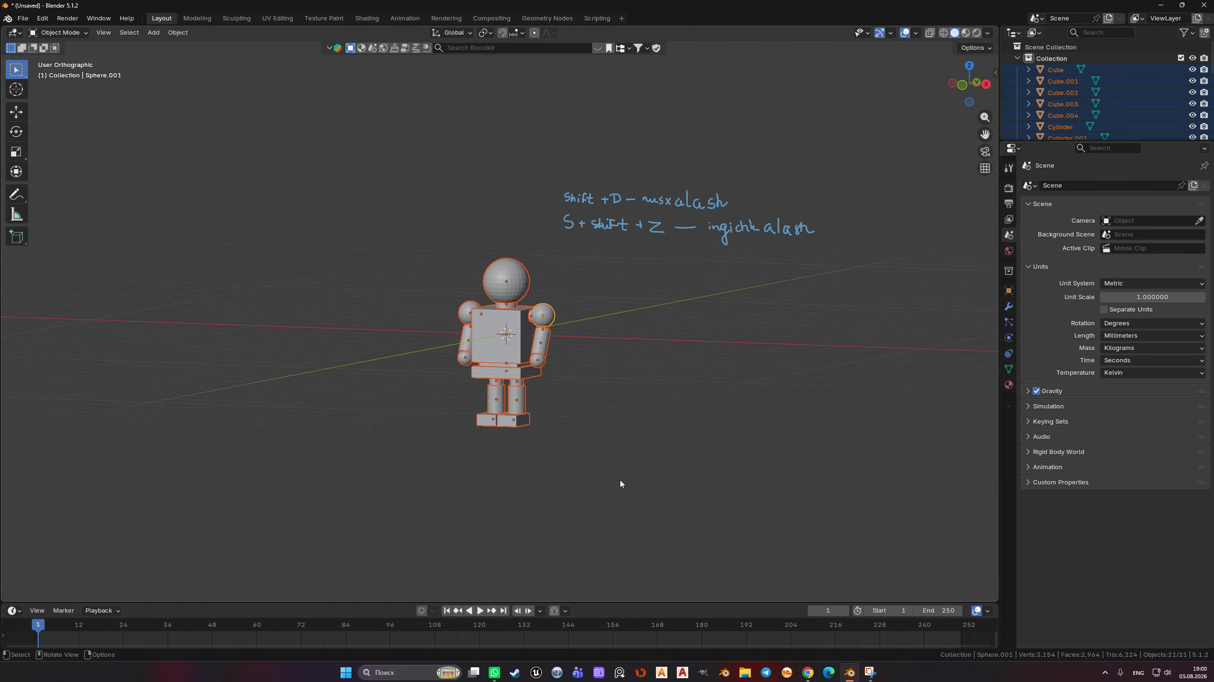
key(KP_1)
key(shift+d)
key(z)
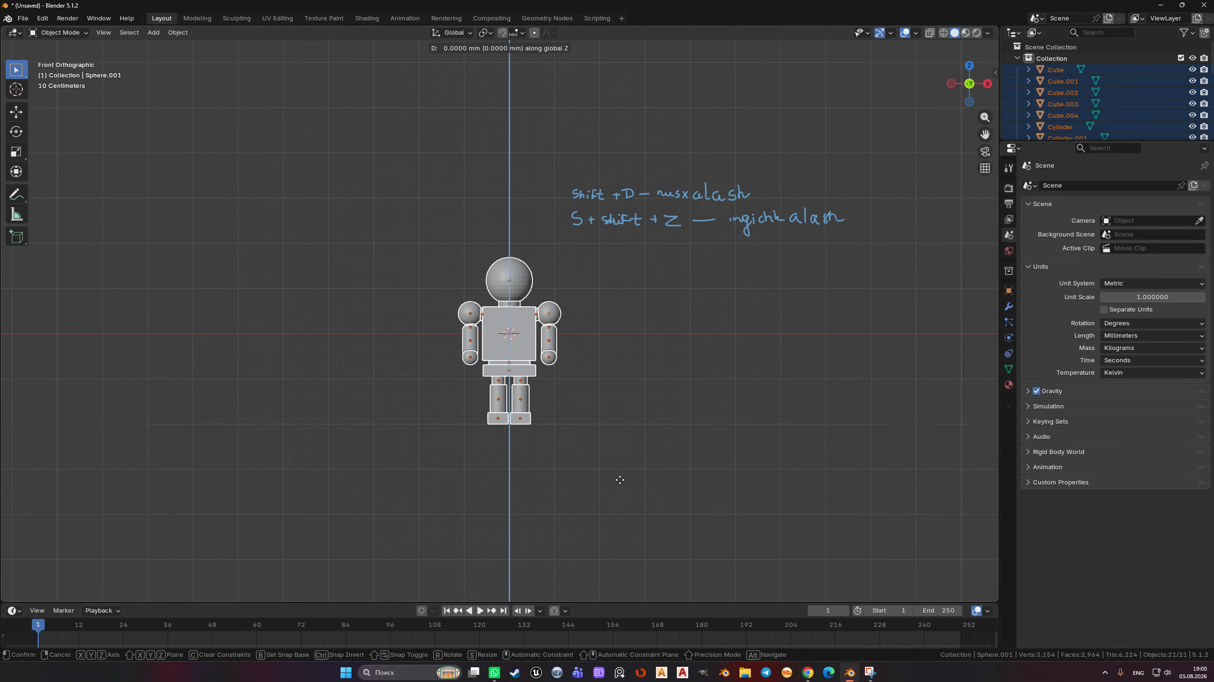
right_click(663, 449)
- Move the whole robot up about 2000 mm along global Z so its feet rest on the ground line, and deselect it
key(g)
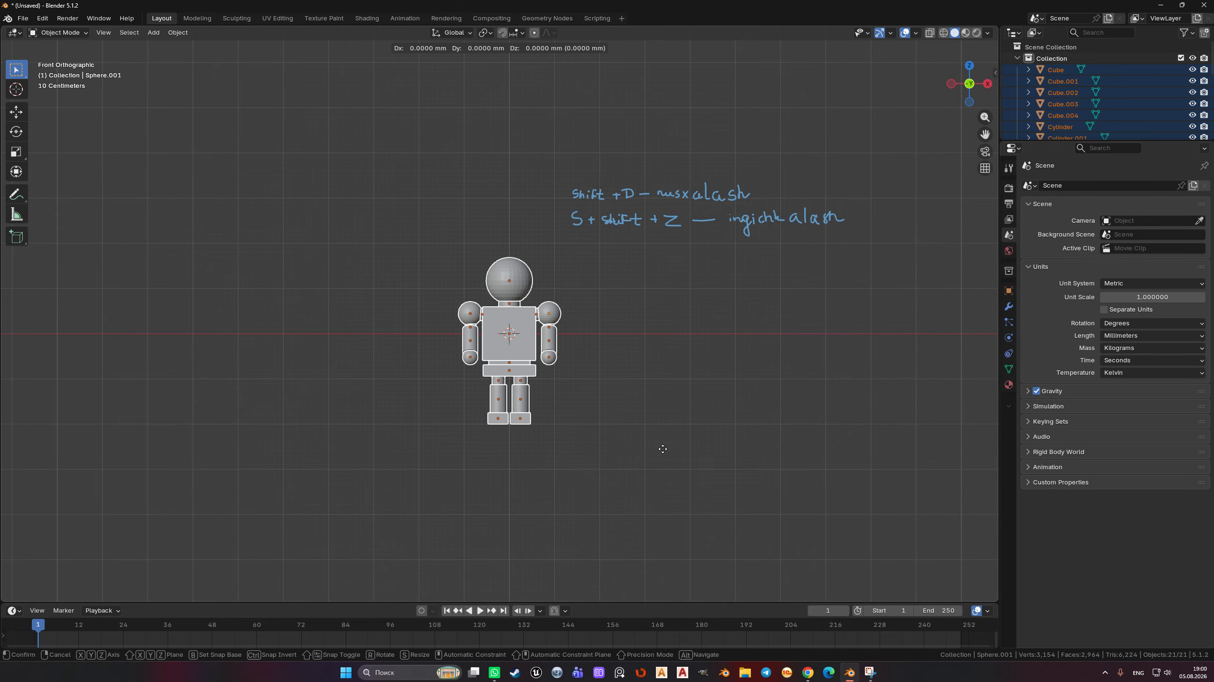
key(z)
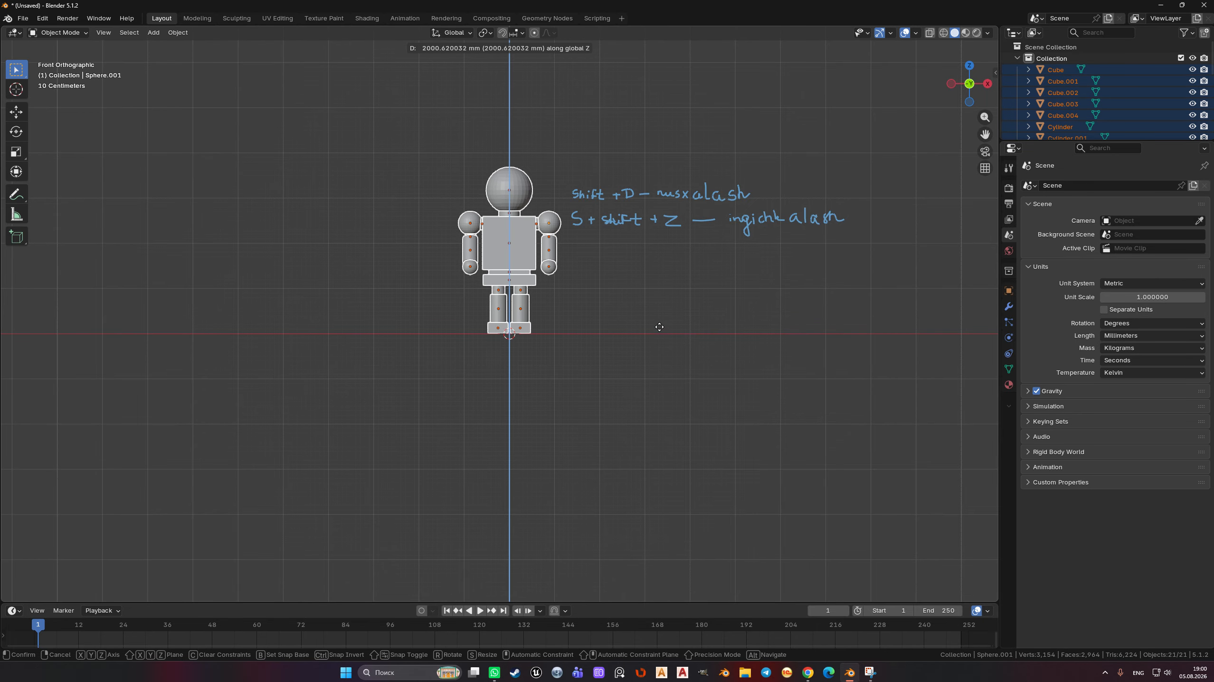
click(660, 329)
shift+middle_drag(559, 363, 577, 429)
click(578, 428)
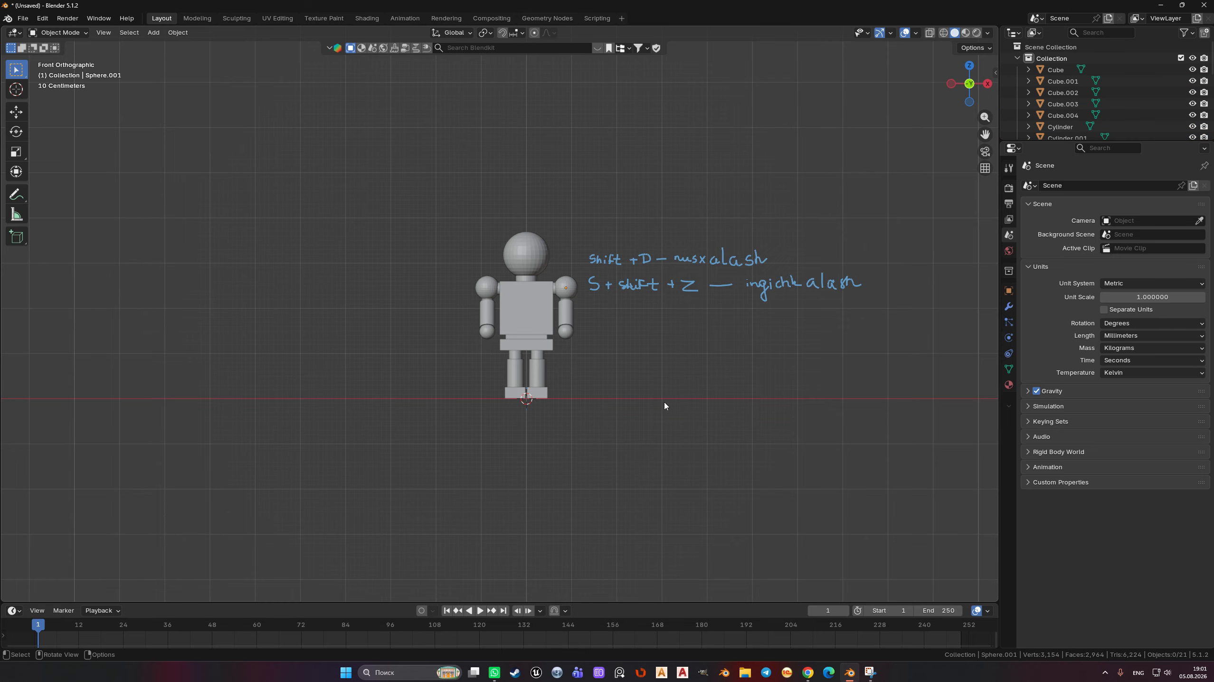
middle_drag(664, 406, 608, 426)
key(ctrl+s)
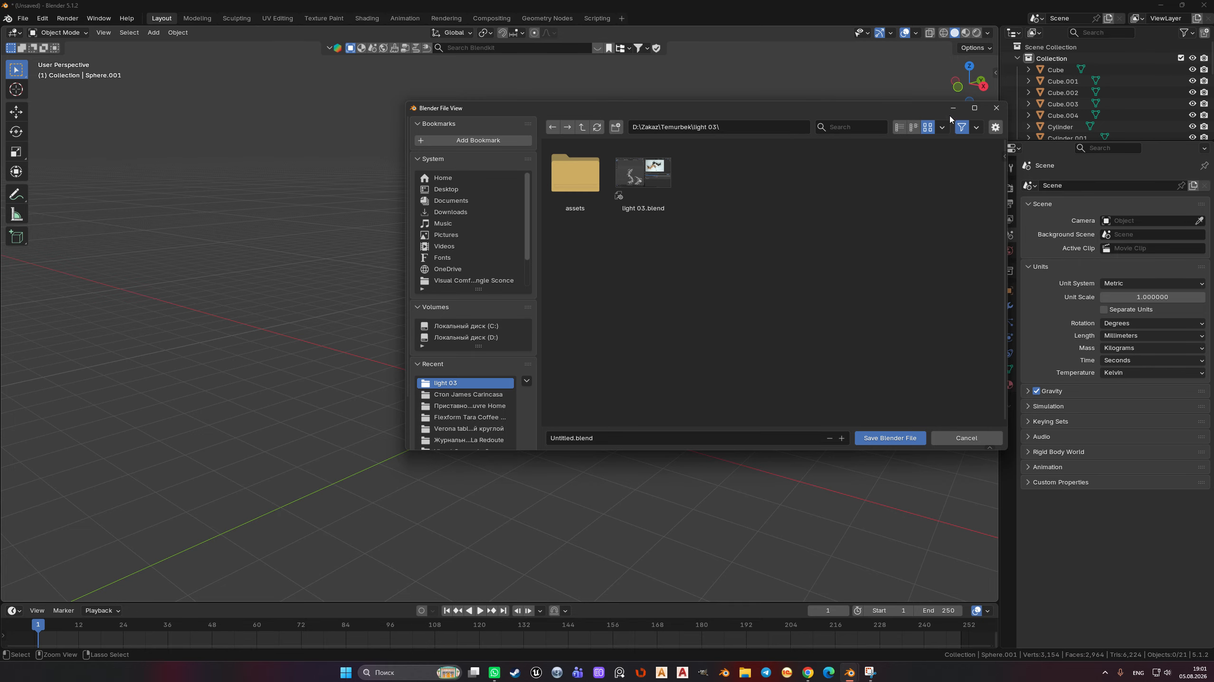
click(996, 108)
- Select all parts of the robot and move them about 1730 mm in the negative X direction in the front view
middle_drag(635, 378, 618, 367)
key(a)
key(KP_1)
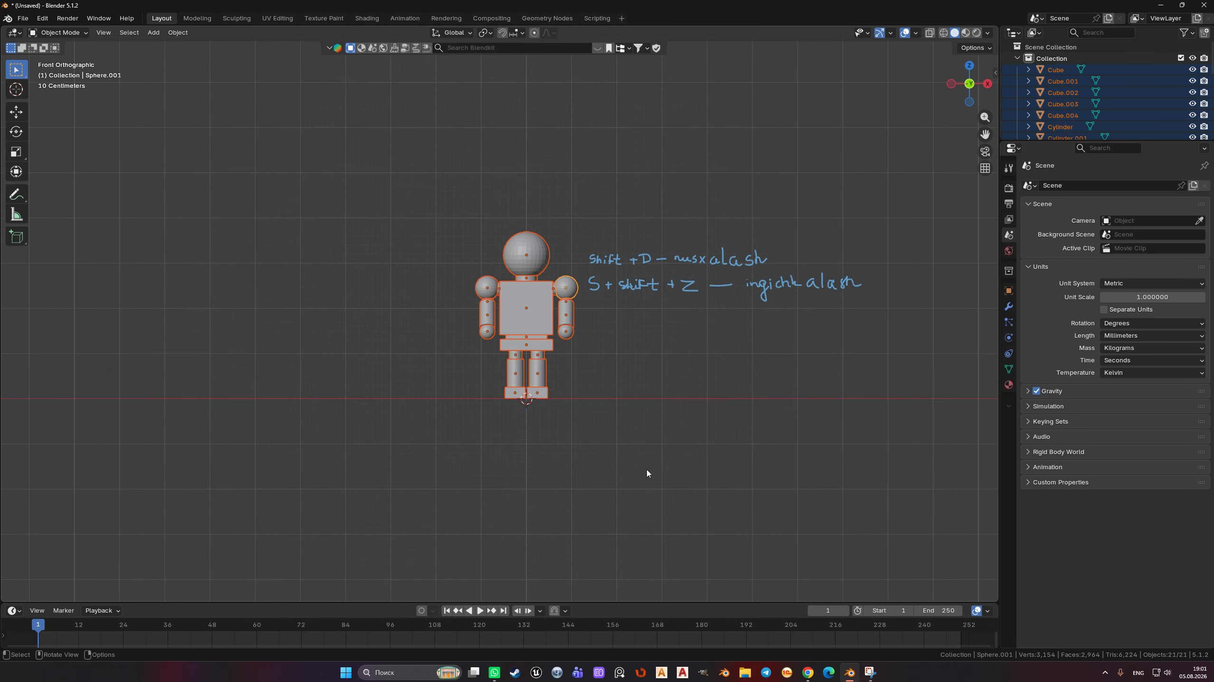
scroll(626, 388, up, 1)
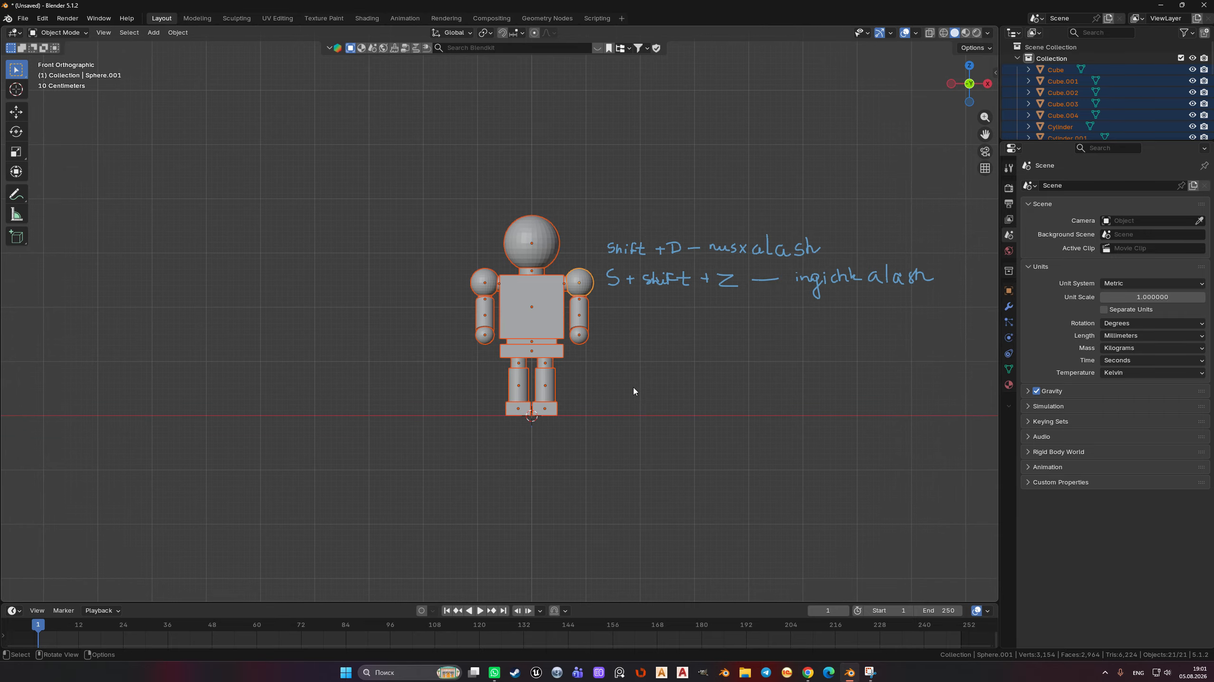
key(shift+d)
key(x)
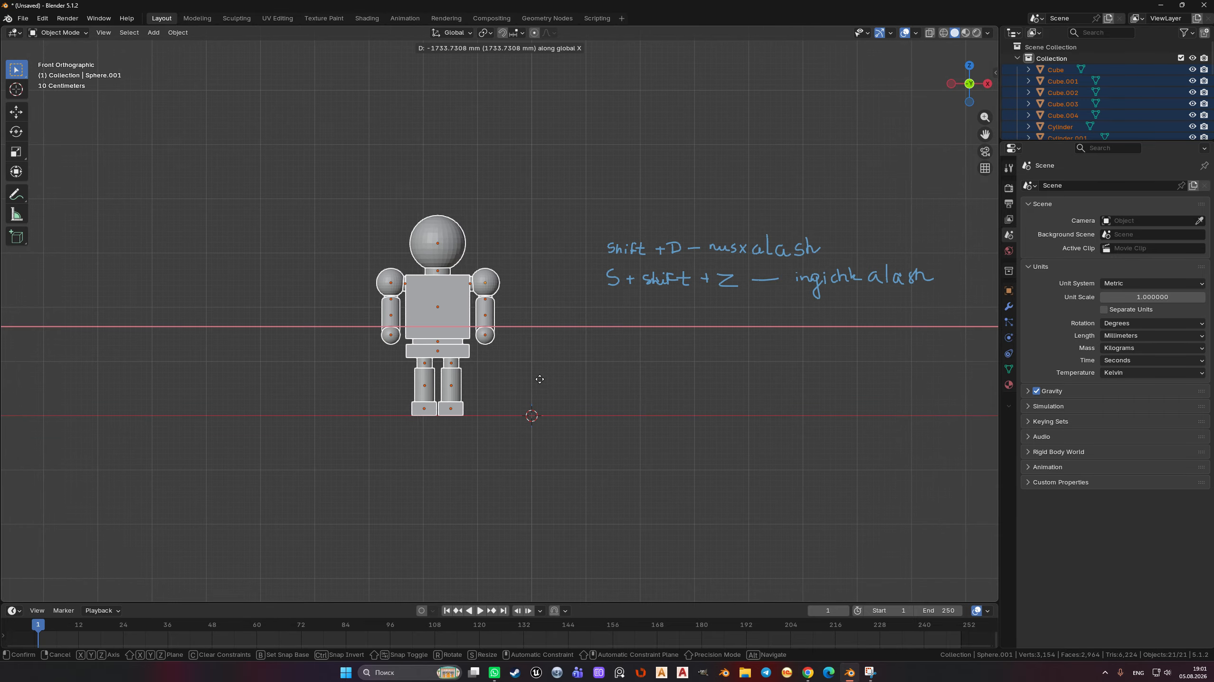
click(536, 385)
- Rotate the selected robot about the global Z axis so its body faces at an angle
key(r)
key(z)
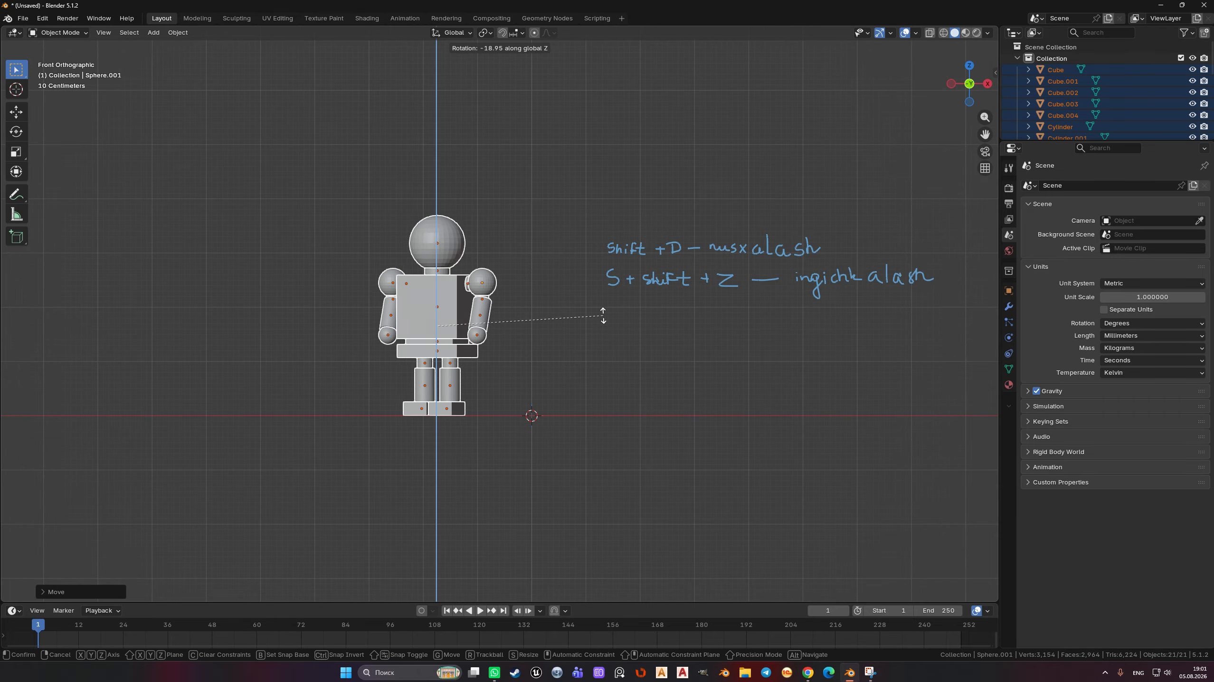
click(550, 434)
- Duplicate the robot in the top view, place the copy beside it near the world origin, and rotate the copy about Z
mouse_move(550, 435)
middle_down()
mouse_move(583, 420)
mouse_move(542, 448)
middle_up()
key(KP_7)
key(shift+d)
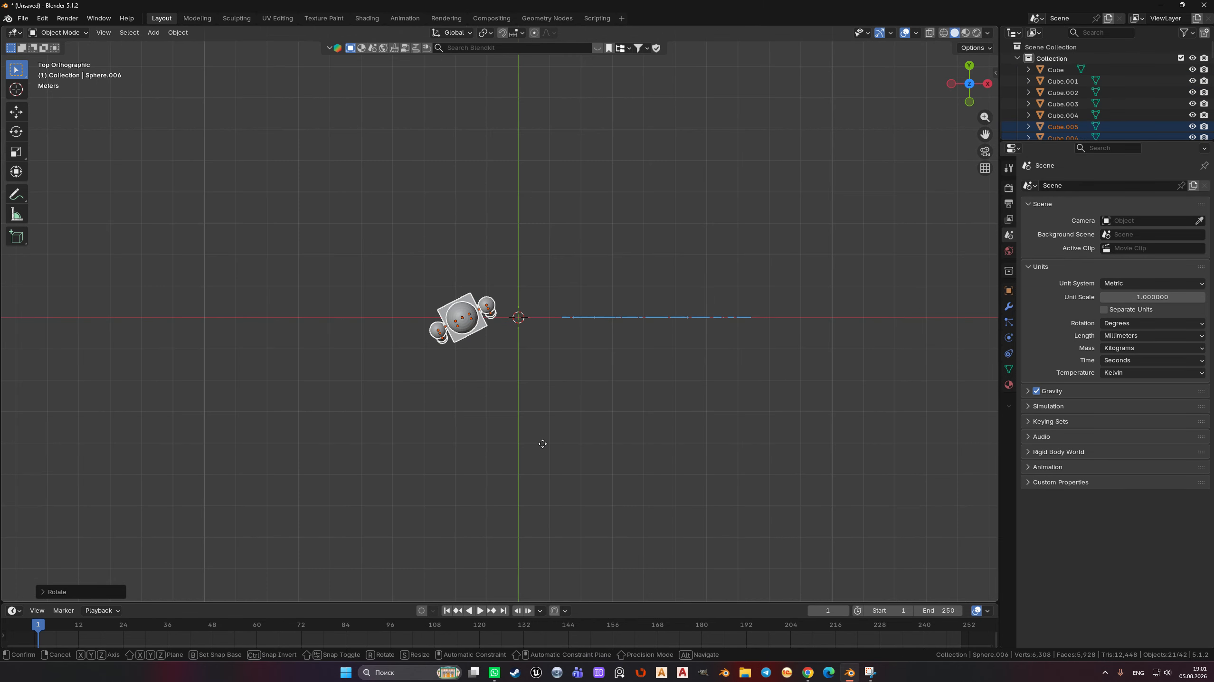
click(609, 446)
key(r)
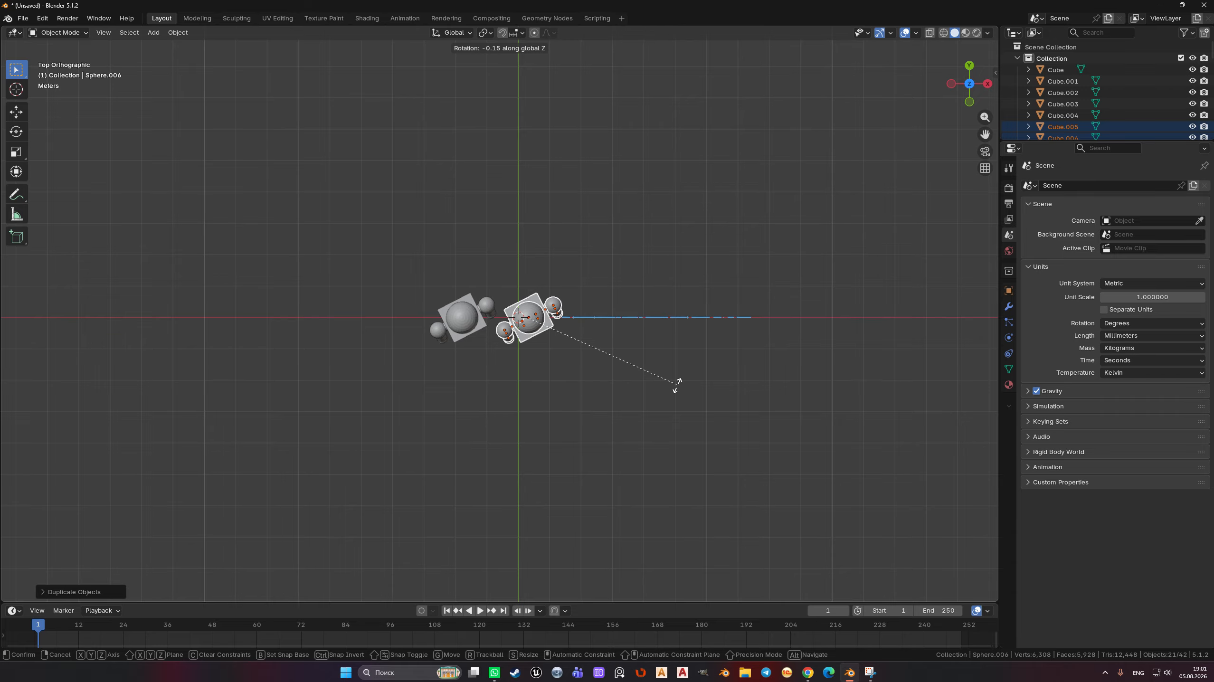
click(663, 504)
mouse_move(663, 504)
middle_down()
mouse_move(550, 366)
mouse_move(560, 405)
mouse_move(593, 406)
mouse_move(448, 405)
mouse_move(504, 385)
mouse_move(611, 414)
mouse_move(580, 435)
mouse_move(496, 438)
middle_up()
click(623, 436)
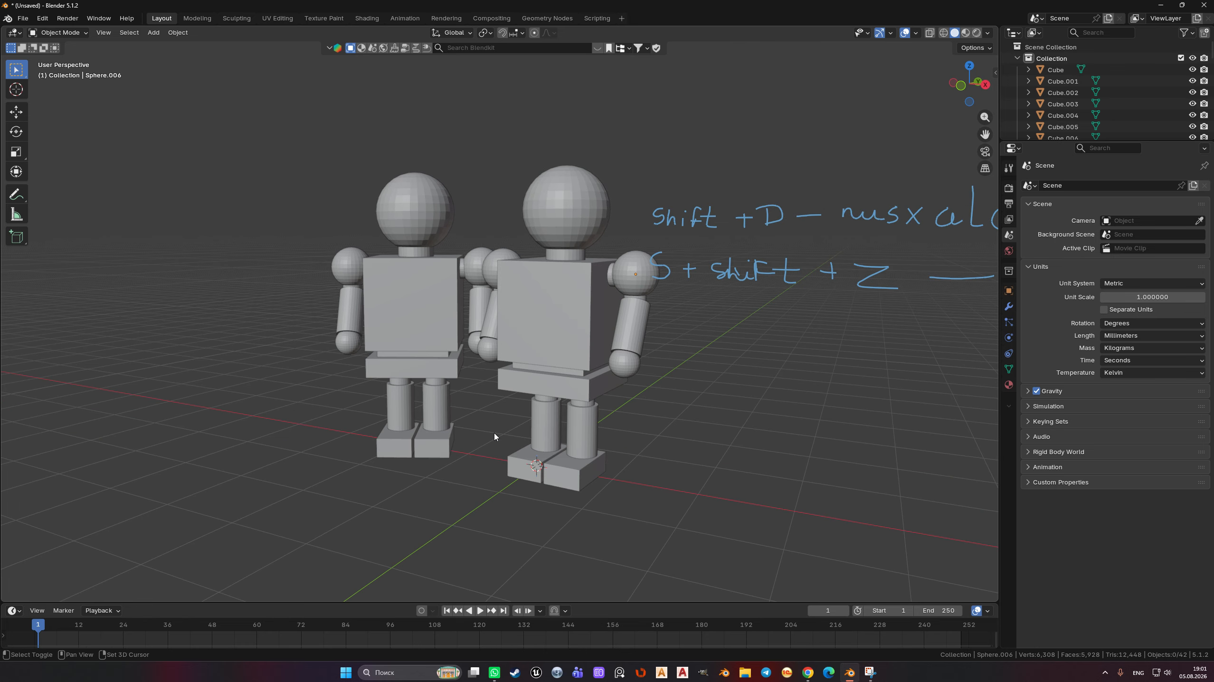
- Enlarge the Outliner area vertically to show more of the scene's object list
scroll(485, 443, up, 2)
scroll(484, 443, down, 2)
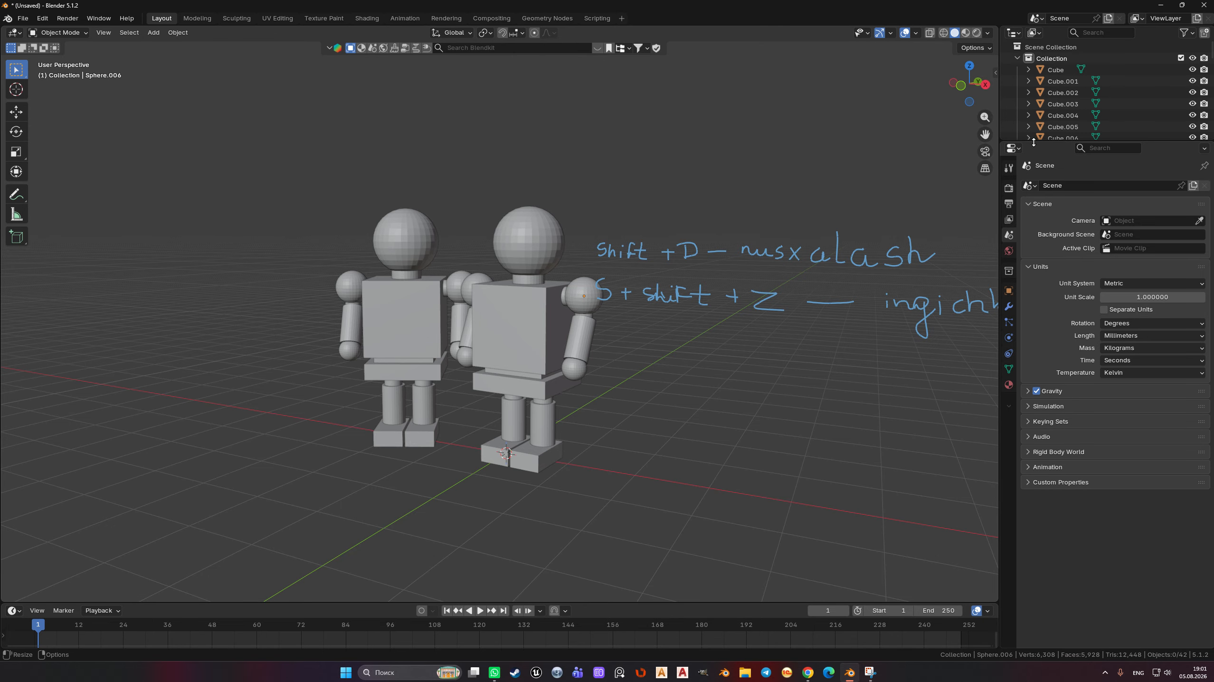
drag(1021, 142, 1021, 314)
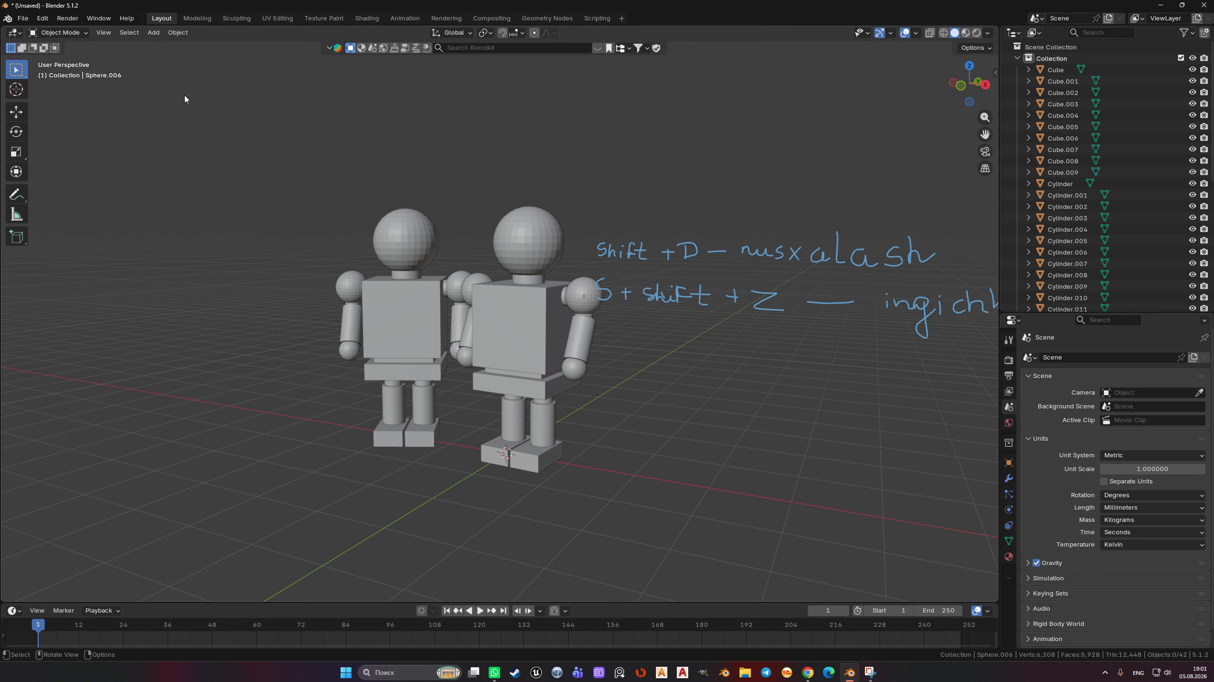
- Start saving the Blender file and choose the Desktop as its location
click(22, 20)
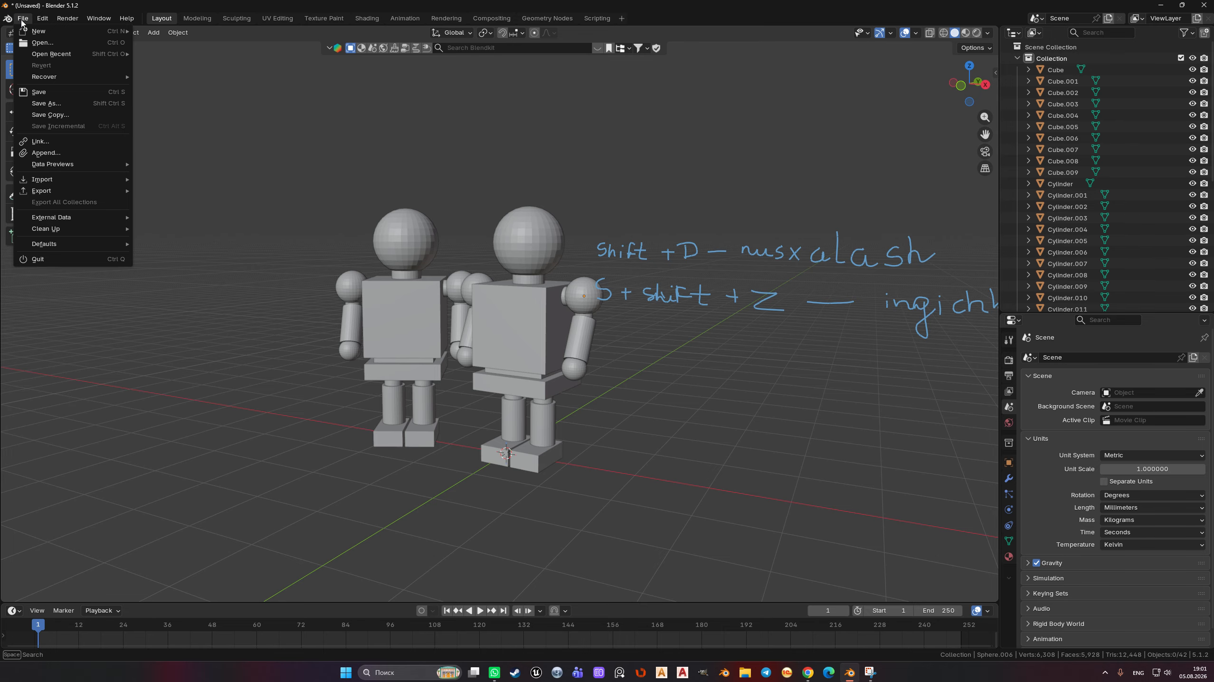
click(40, 92)
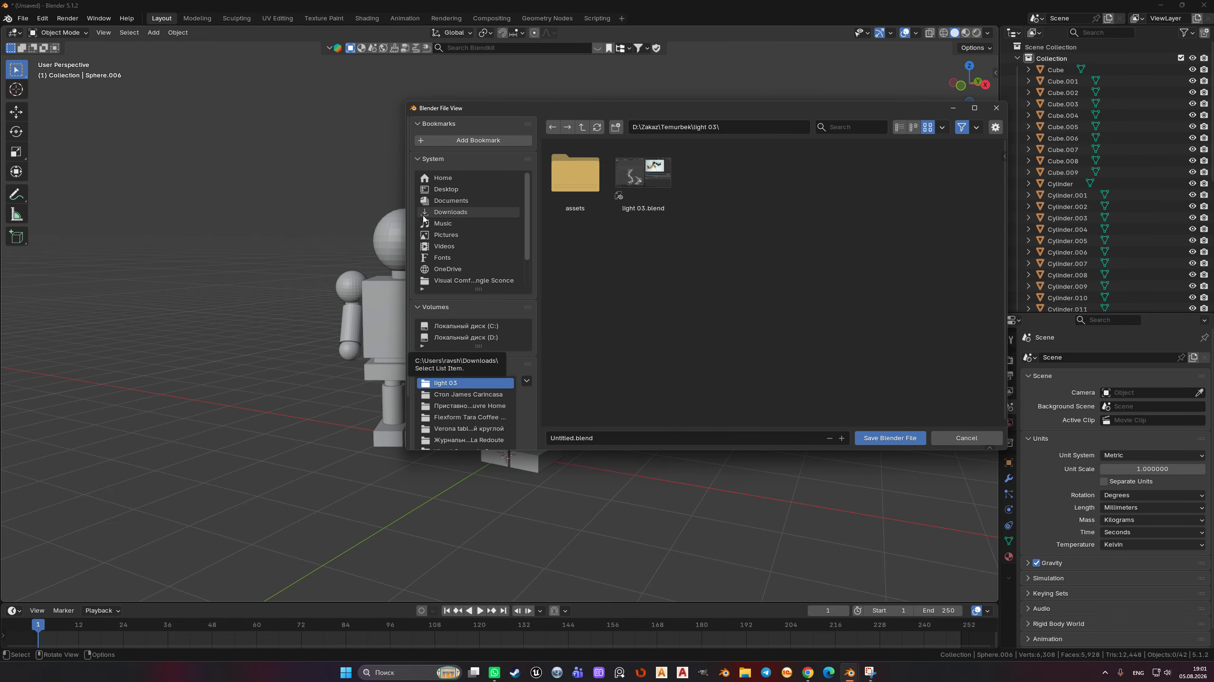
click(446, 190)
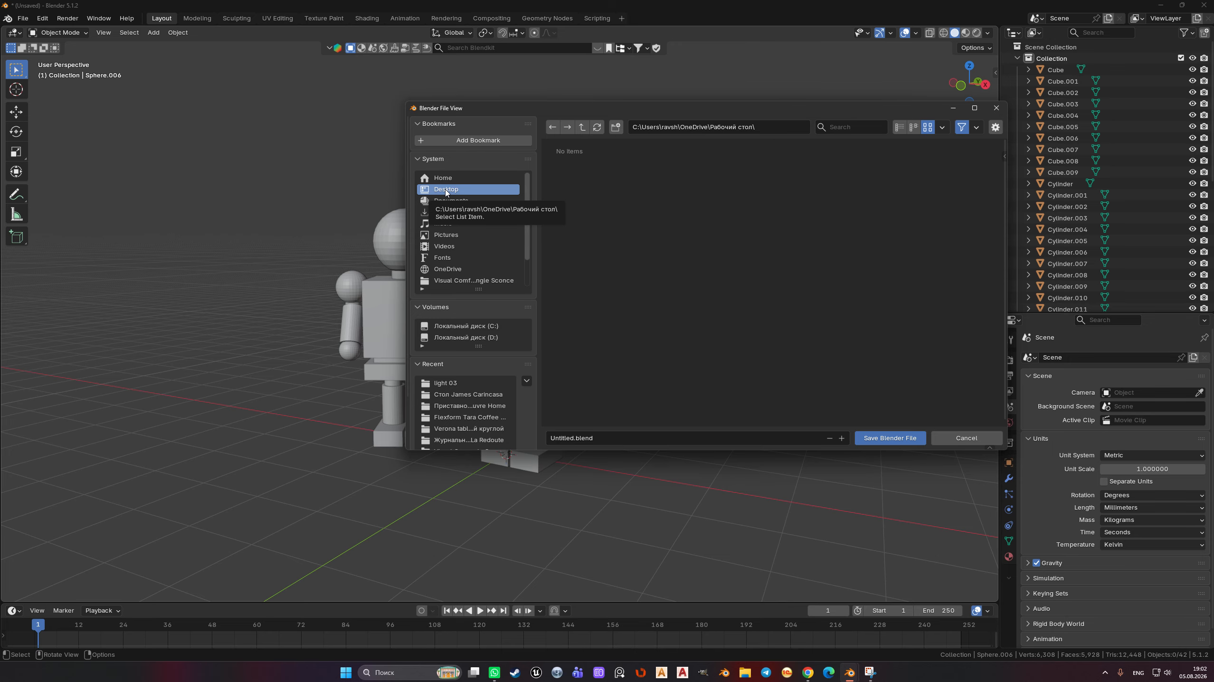
- Create a new folder on the Desktop and enter "blender darsi" as its name
click(615, 128)
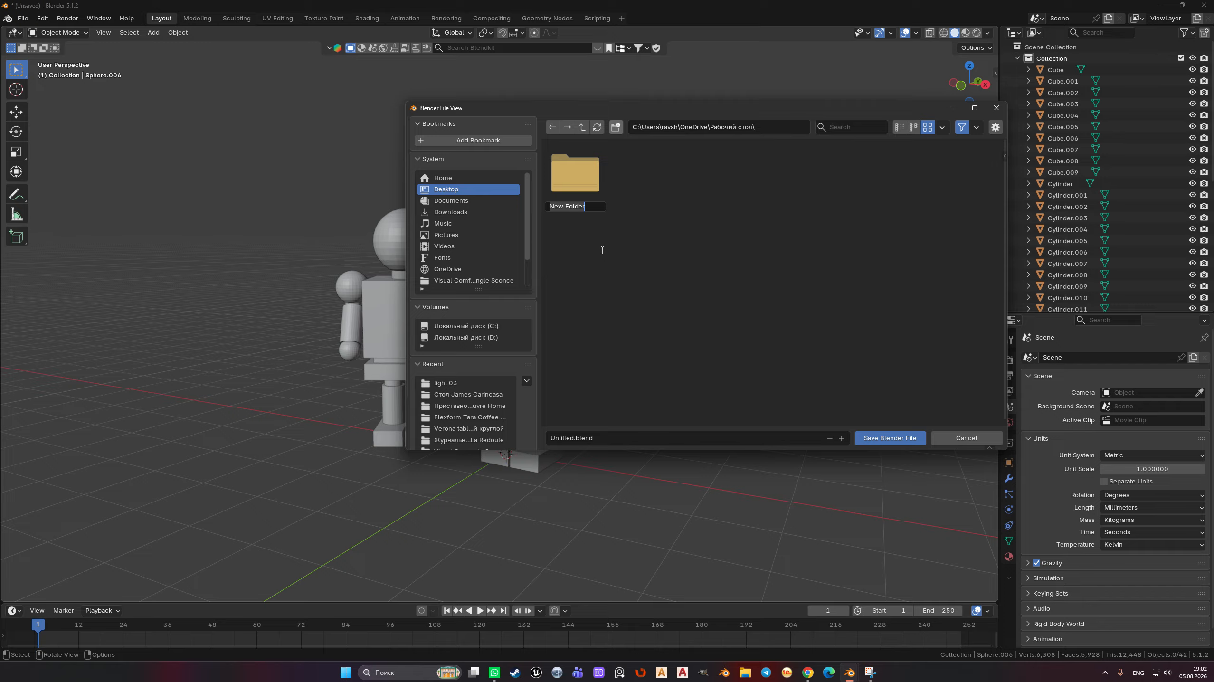
text(1led)
key(BackSpace)
key(BackSpace)
key(BackSpace)
key(BackSpace)
text(nder darsi)
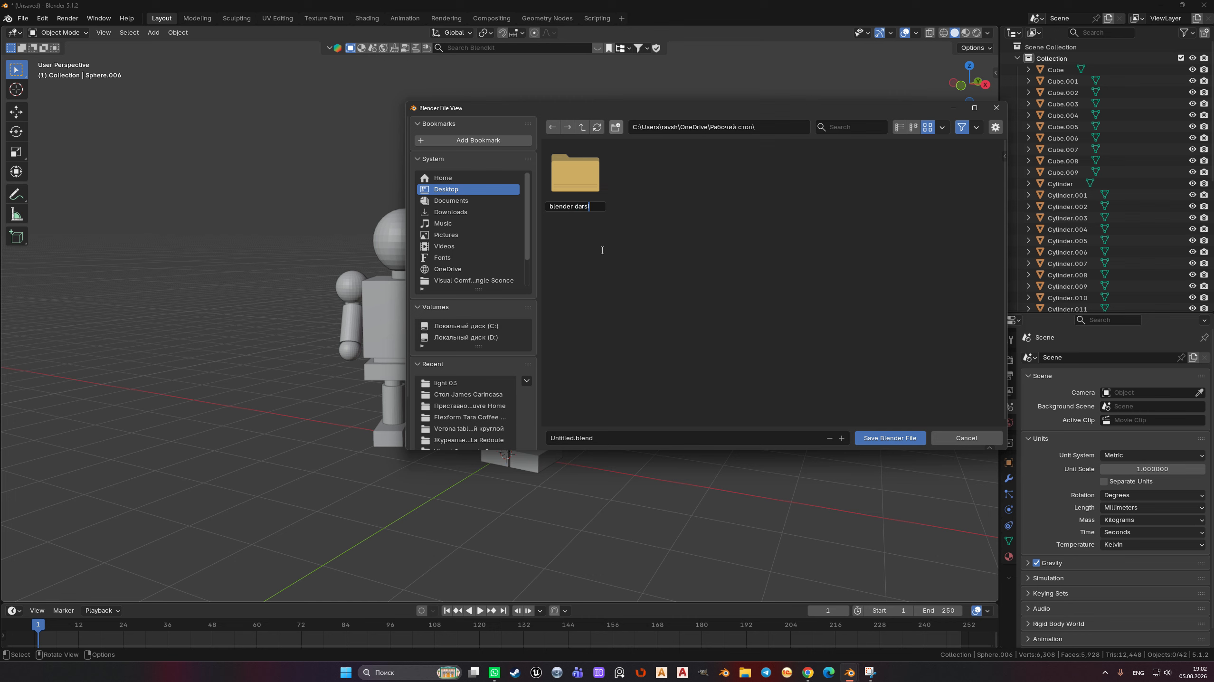